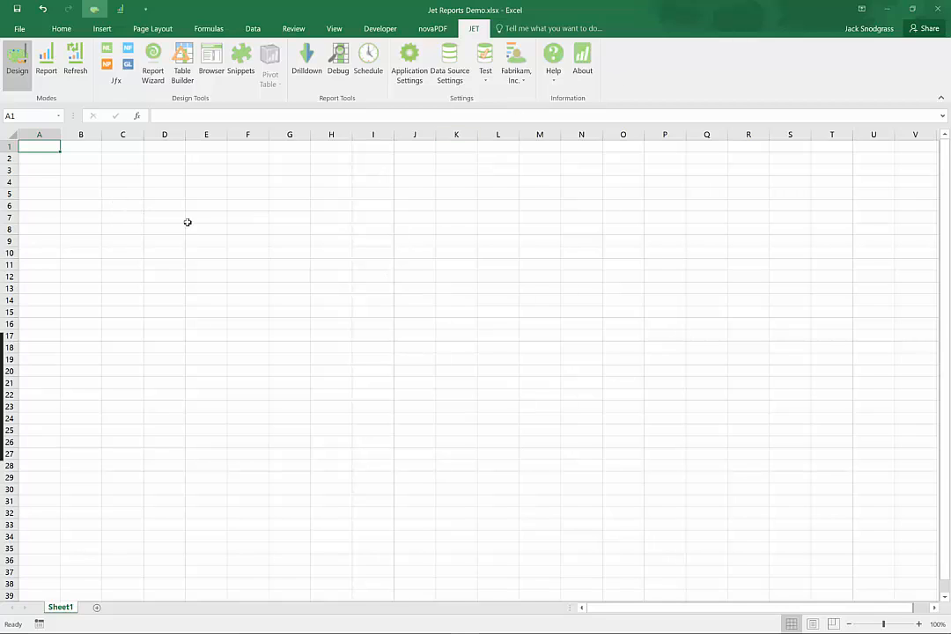
{"action": "left_click", "coordinate": [515, 77]}
{"action": "left_click", "coordinate": [516, 78]}
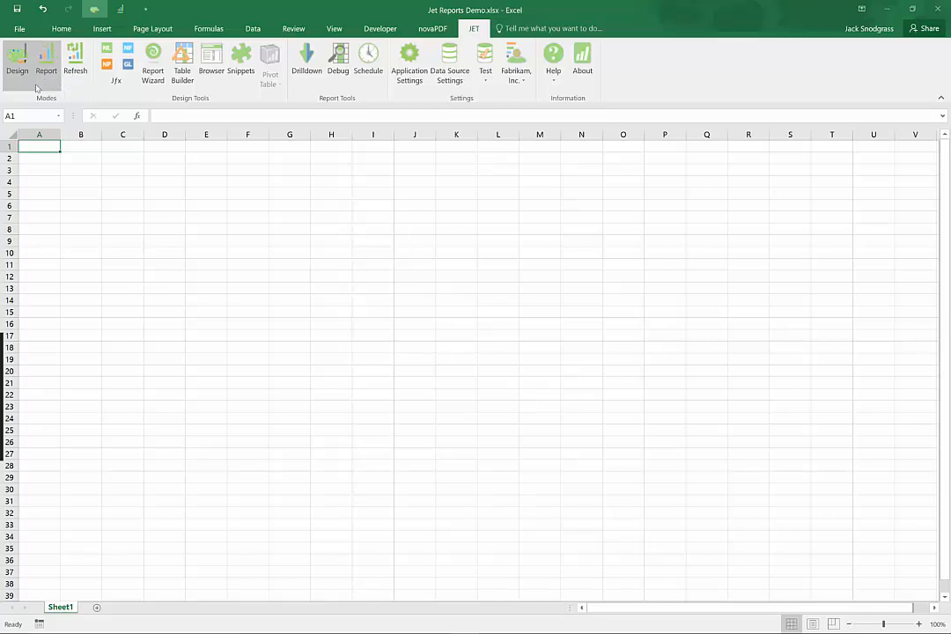
{"action": "left_click", "coordinate": [209, 217]}
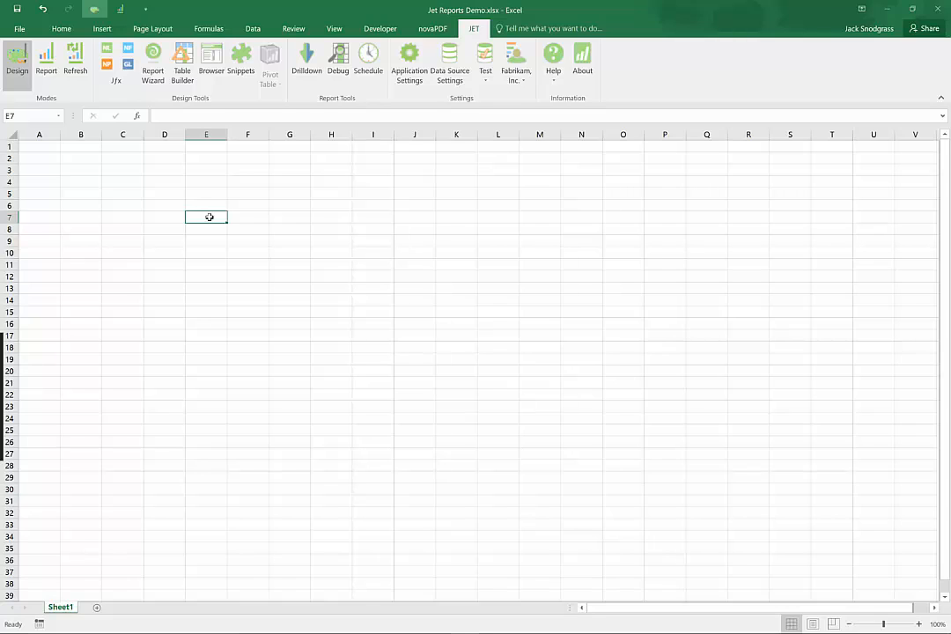
- Enter the report title lines "Fabrikam" in cell D8 and "Test Income Statement" in cell D9
{"action": "left_click", "coordinate": [159, 229]}
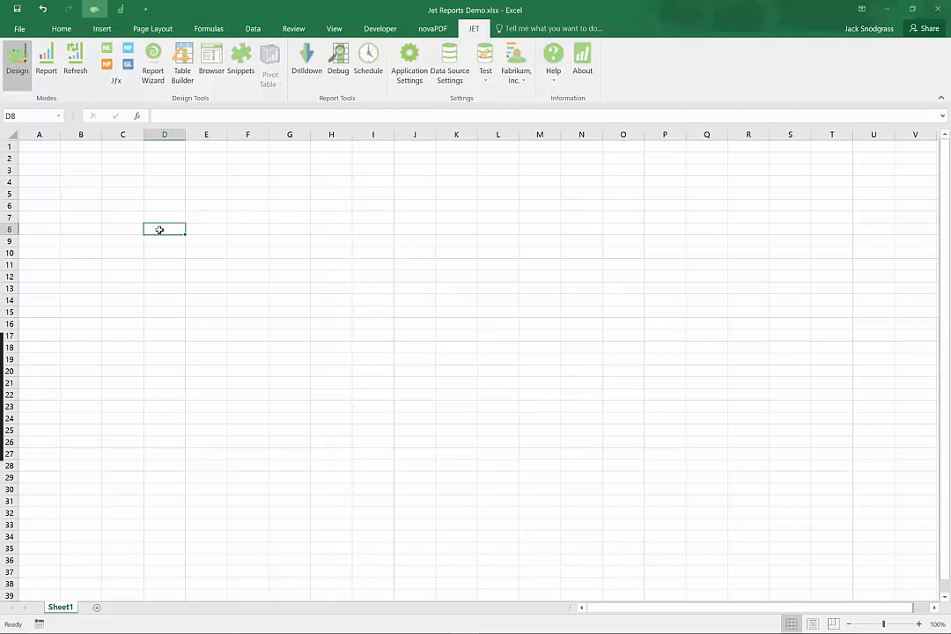
{"action": "type", "text": "Fabrikam"}
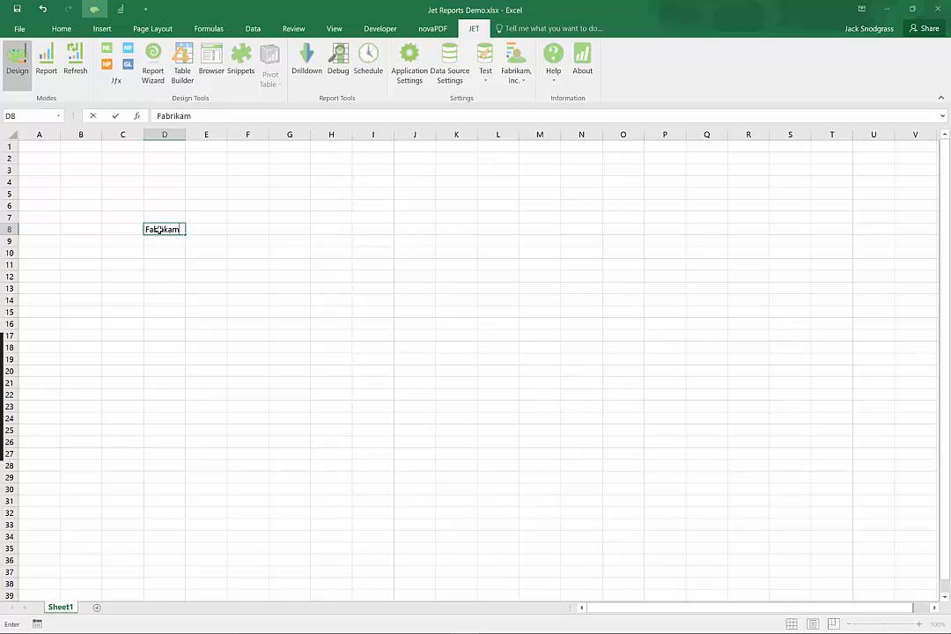
{"action": "key", "text": "Return"}
{"action": "type", "text": "Test In"}
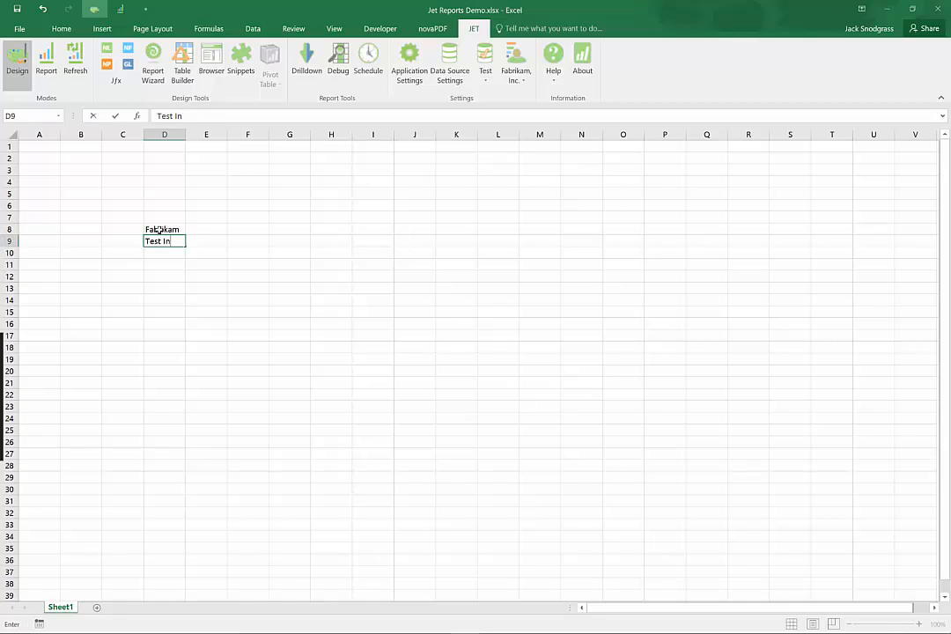
{"action": "type", "text": "come Statement"}
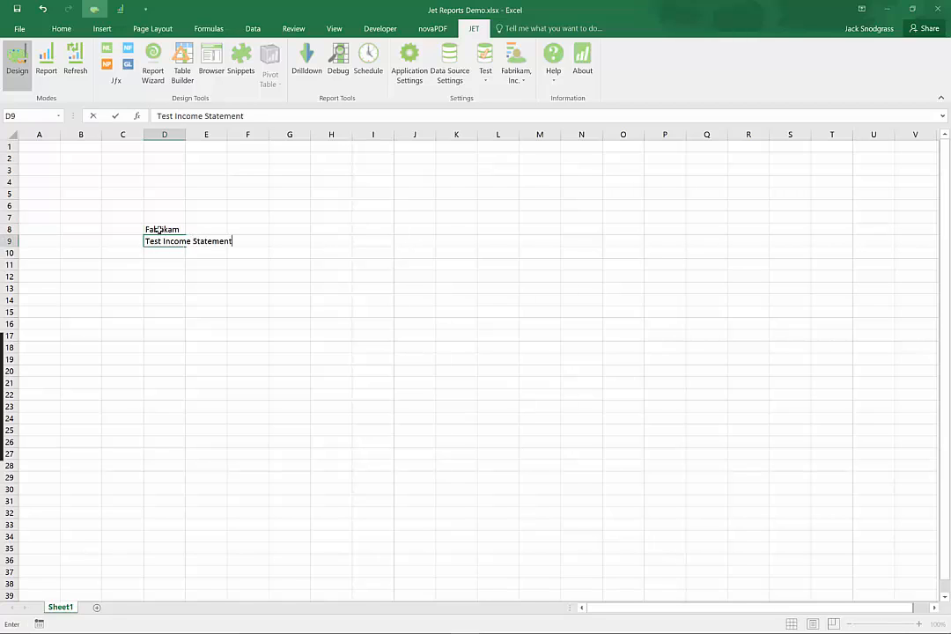
{"action": "key", "text": "Return"}
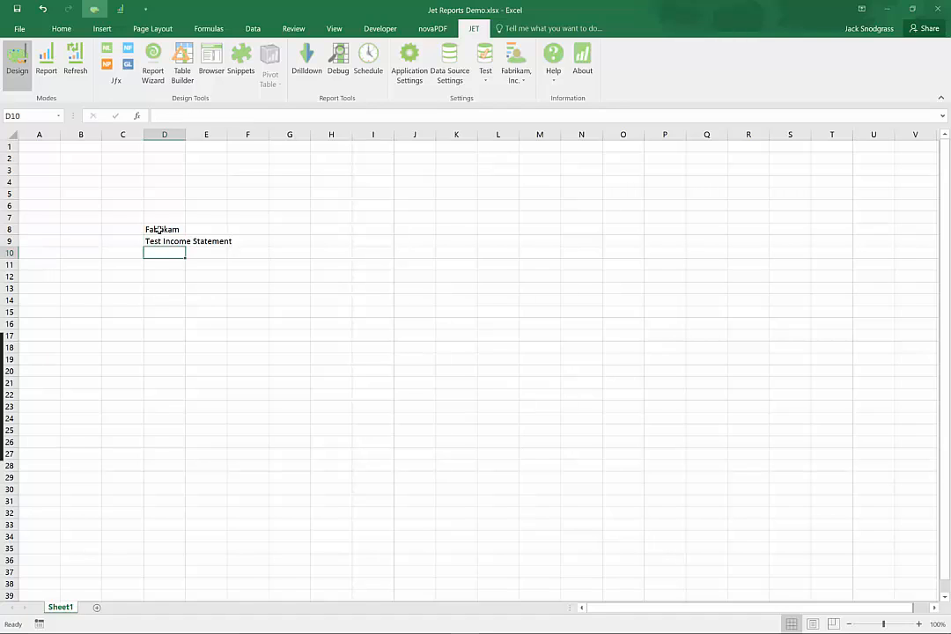
- Add the line "Report Date: 4/30/2017" in cell D10, with a space before the date
{"action": "type", "text": "Report Date:"}
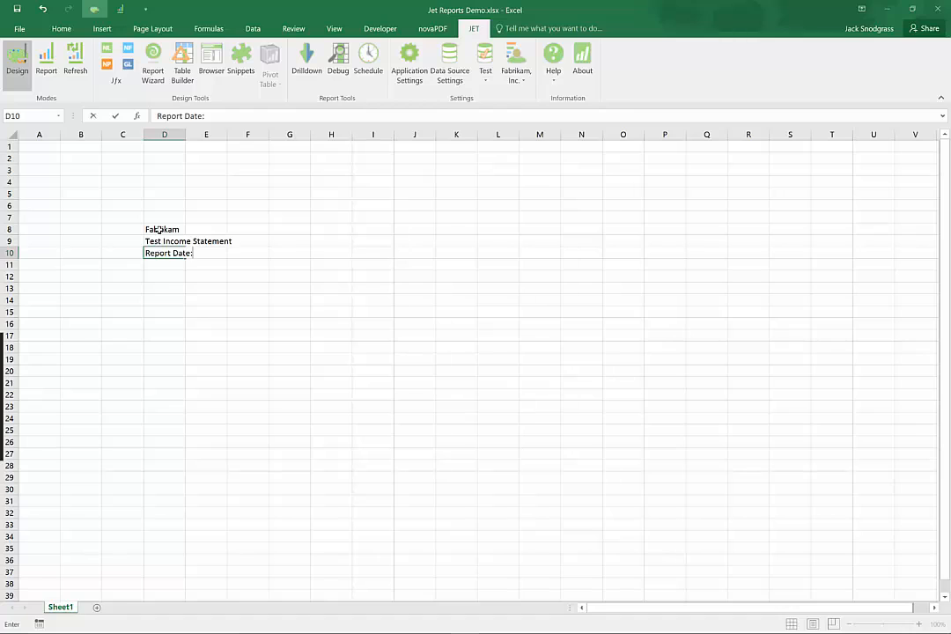
{"action": "type", "text": "4/30/2017"}
{"action": "key", "text": "Home"}
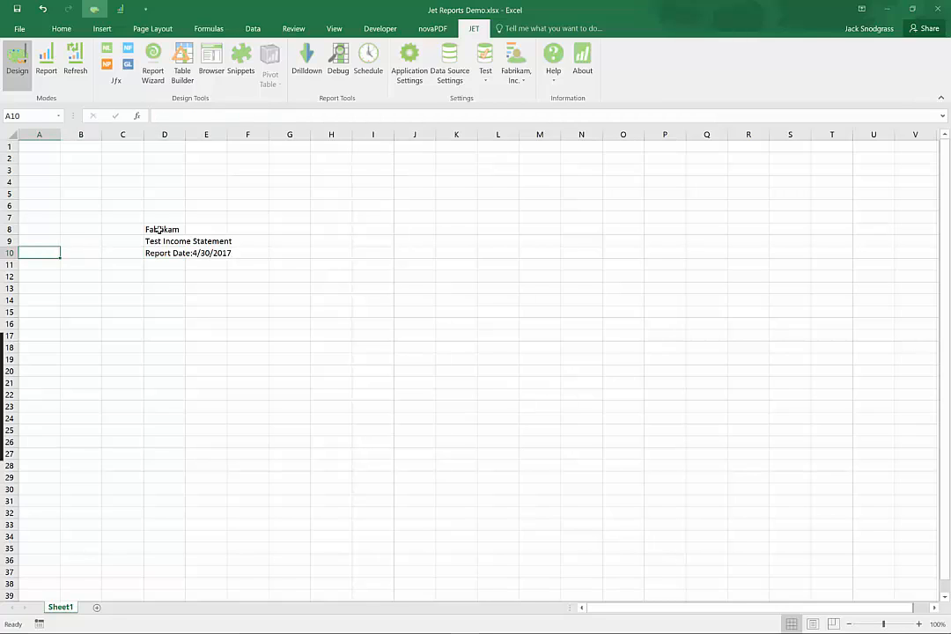
{"action": "key", "text": "Right"}
{"action": "key", "text": "Right"}
{"action": "key", "text": "Right"}
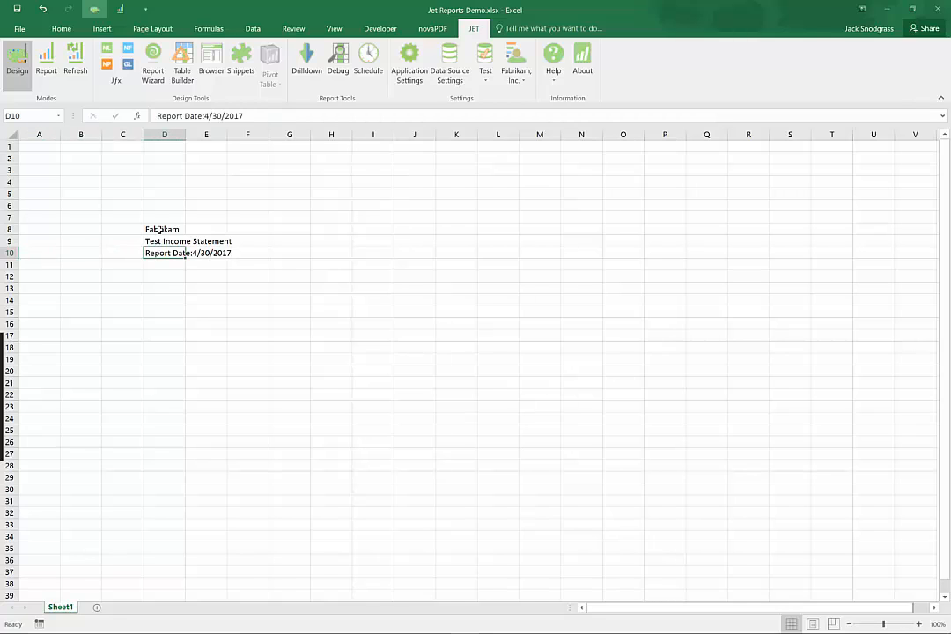
{"action": "left_click", "coordinate": [204, 115]}
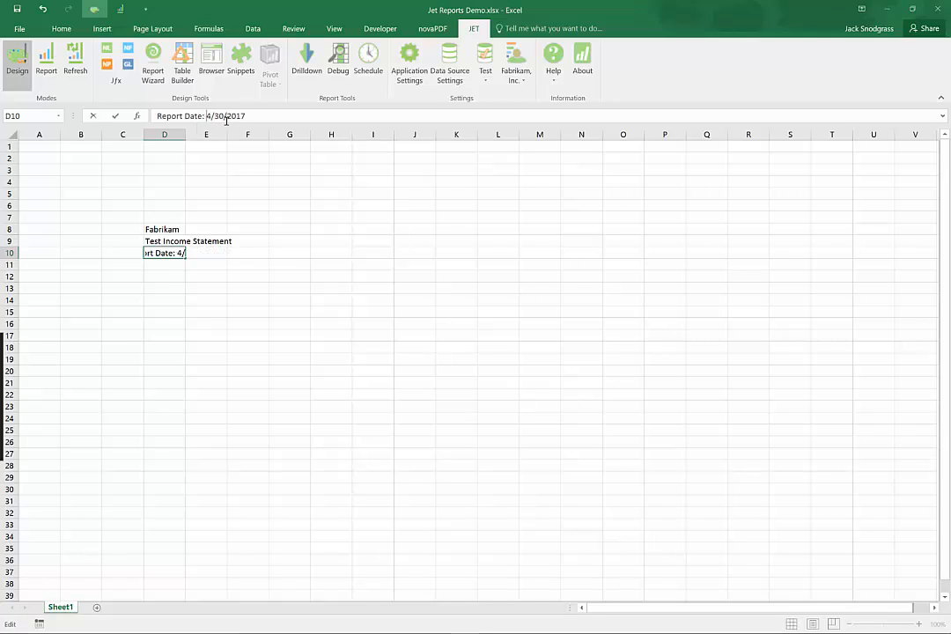
- Make the Fabrikam title in D8 bold and enlarge its font to 16 points
{"action": "left_click", "coordinate": [158, 228]}
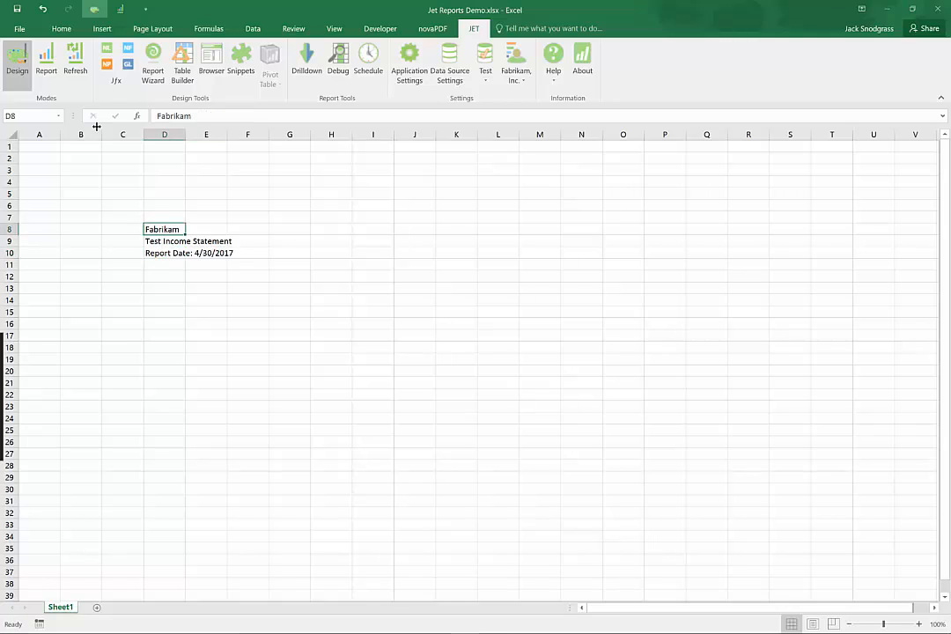
{"action": "left_click", "coordinate": [62, 28]}
{"action": "left_click", "coordinate": [76, 77]}
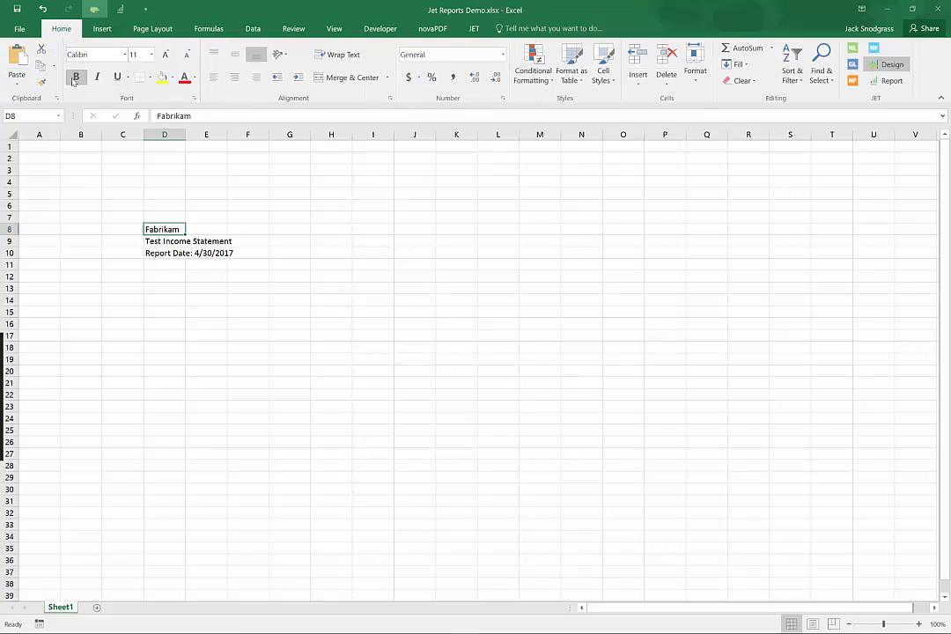
{"action": "left_click", "coordinate": [165, 55]}
{"action": "left_click", "coordinate": [166, 56]}
{"action": "left_click", "coordinate": [166, 56]}
- Merge and center each of the three header lines across columns D to H in rows 8, 9 and 10
{"action": "left_click_drag", "start_coordinate": [163, 227], "coordinate": [350, 234]}
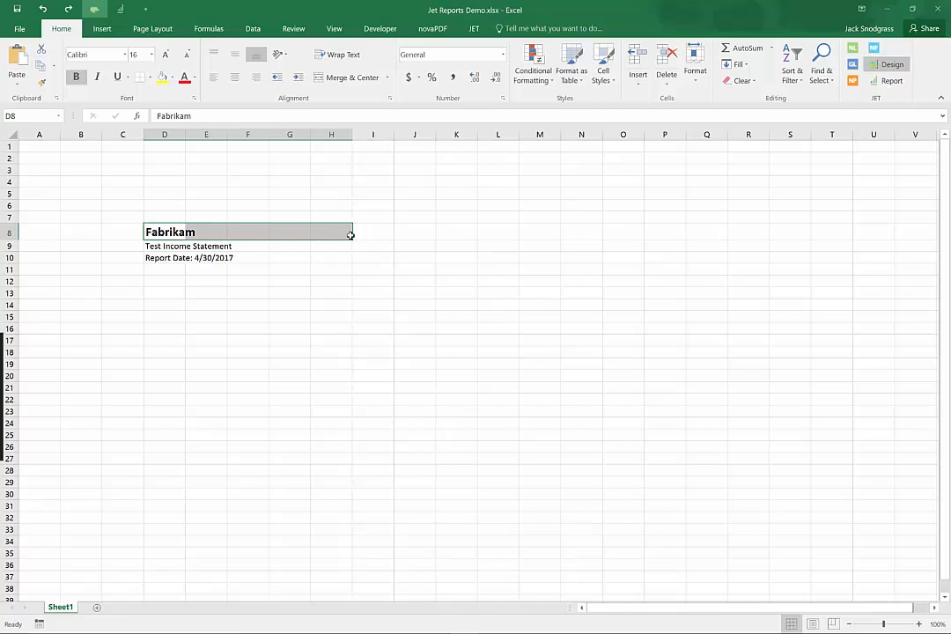
{"action": "left_click", "coordinate": [344, 78]}
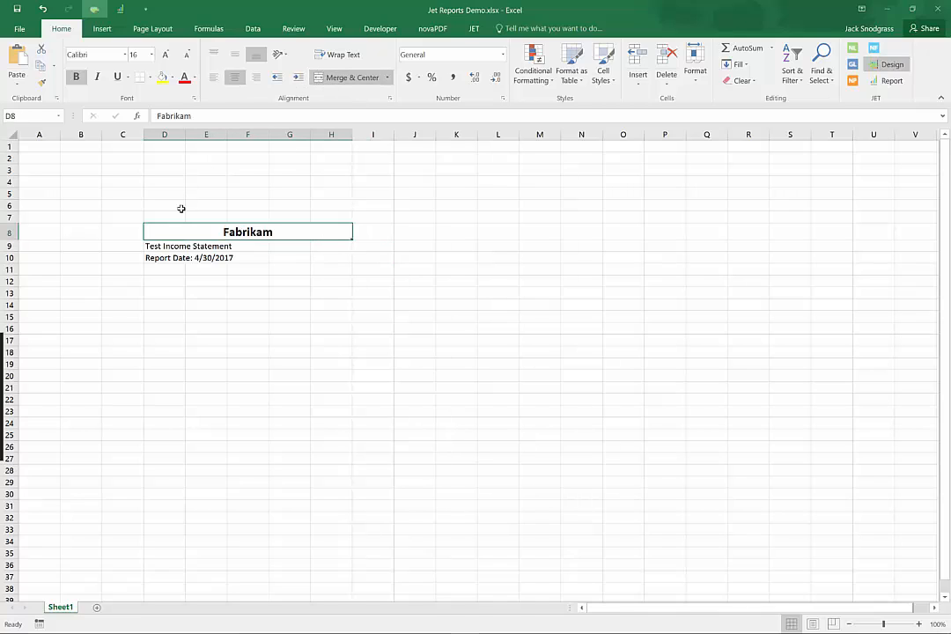
{"action": "left_click_drag", "start_coordinate": [174, 246], "coordinate": [339, 244]}
{"action": "left_click", "coordinate": [328, 78]}
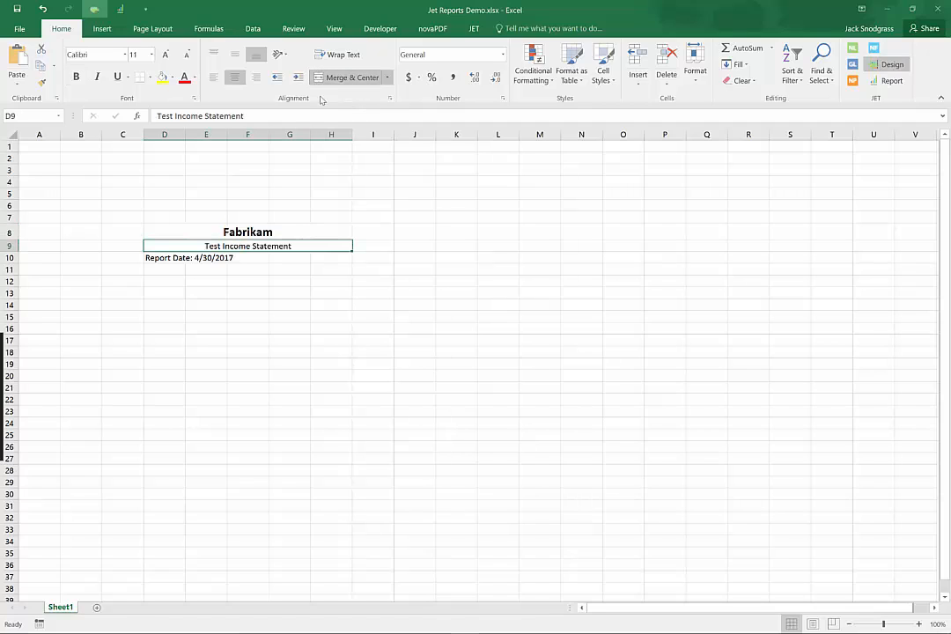
{"action": "left_click", "coordinate": [170, 258]}
{"action": "left_click_drag", "start_coordinate": [170, 258], "coordinate": [317, 251]}
{"action": "left_click", "coordinate": [329, 77]}
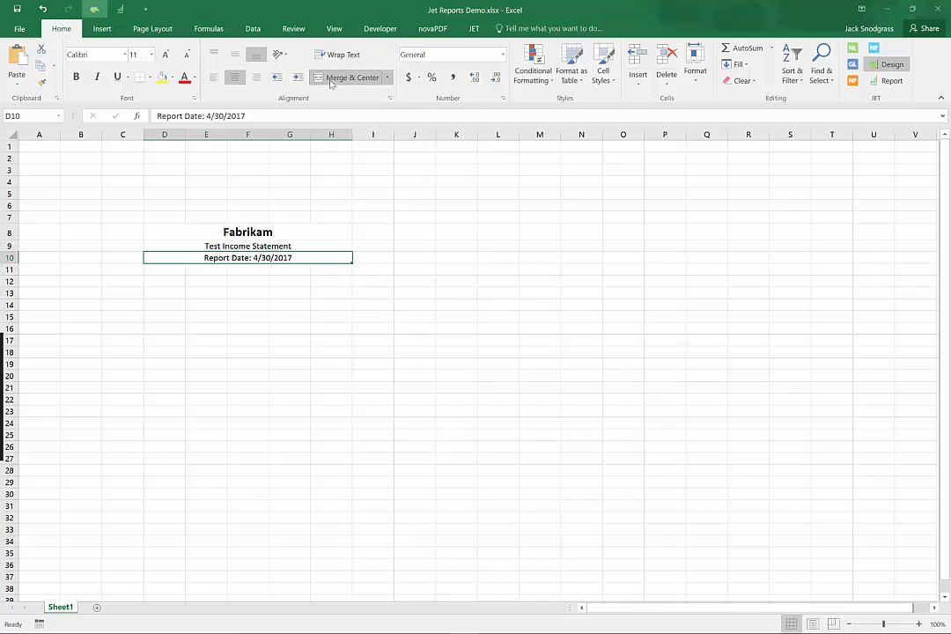
- Enter the section labels "Revenue" in D12, "Expenses" in D15 and "Net Income" in D18
{"action": "key", "text": "Return"}
{"action": "left_click", "coordinate": [164, 283]}
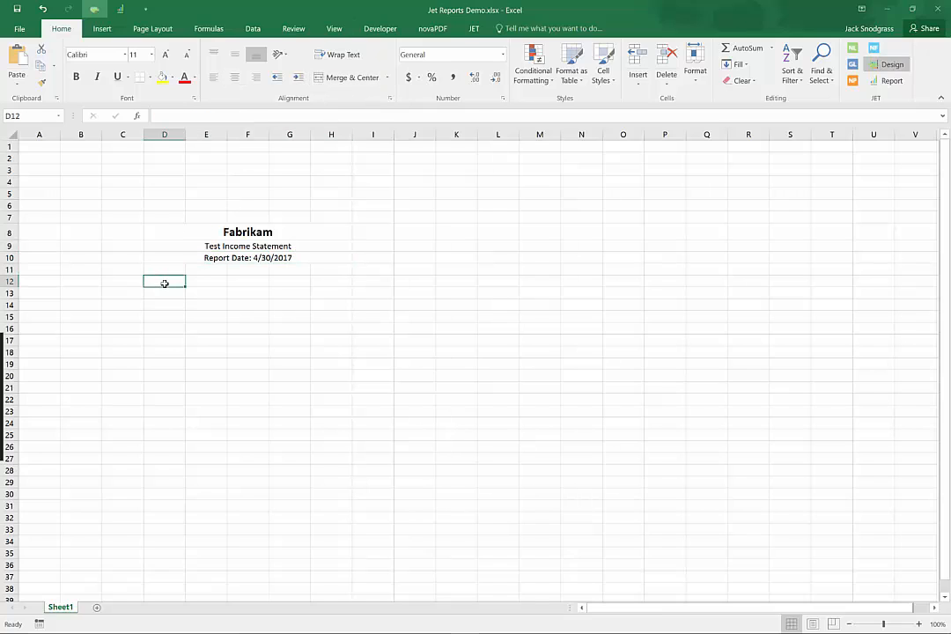
{"action": "type", "text": "Revenue"}
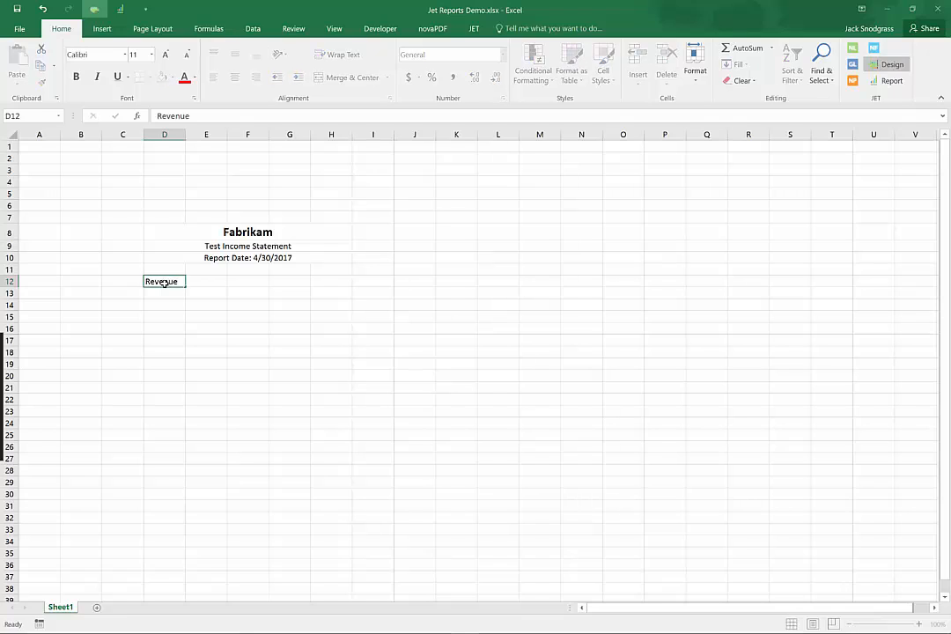
{"action": "key", "text": "Return"}
{"action": "key", "text": "Return"}
{"action": "key", "text": "Return"}
{"action": "type", "text": "E"}
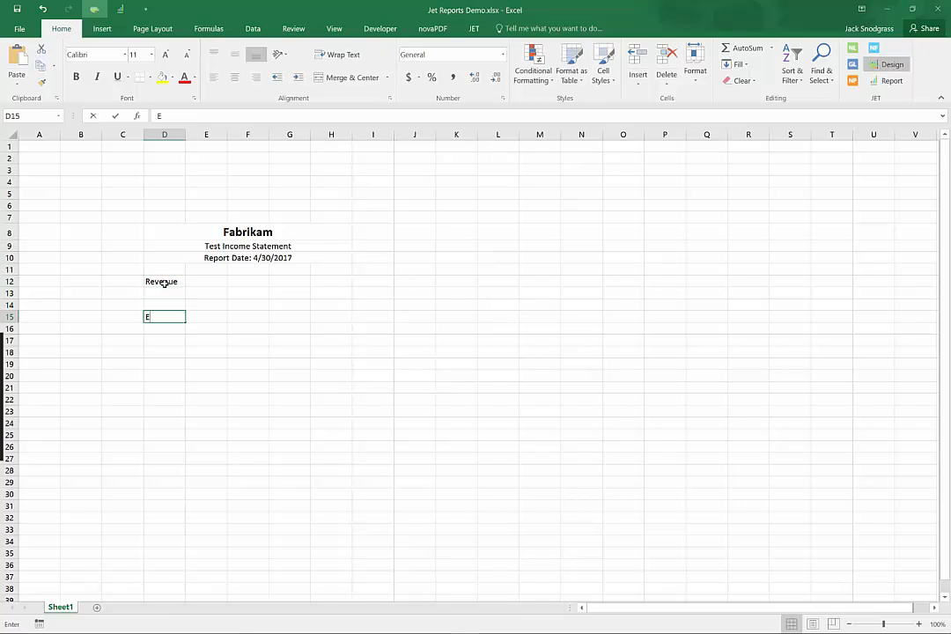
{"action": "type", "text": "xpenses"}
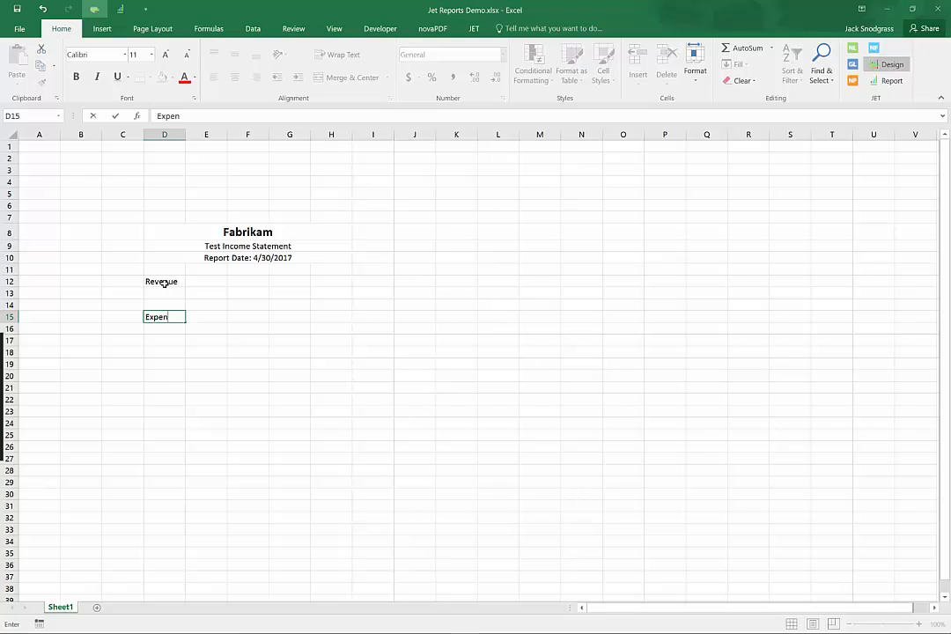
{"action": "key", "text": "Return"}
{"action": "key", "text": "Return"}
{"action": "key", "text": "Return"}
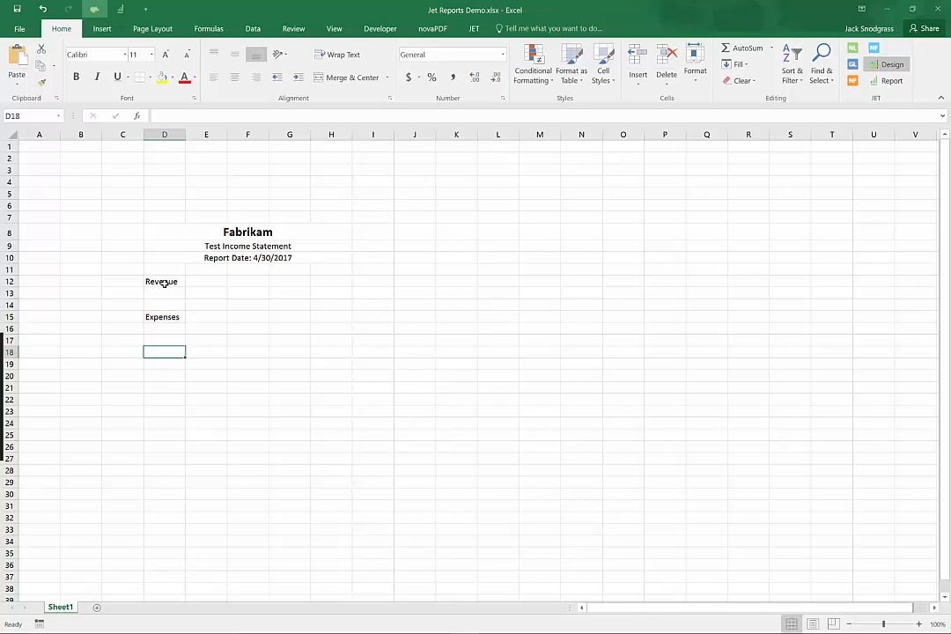
{"action": "type", "text": "Net Income"}
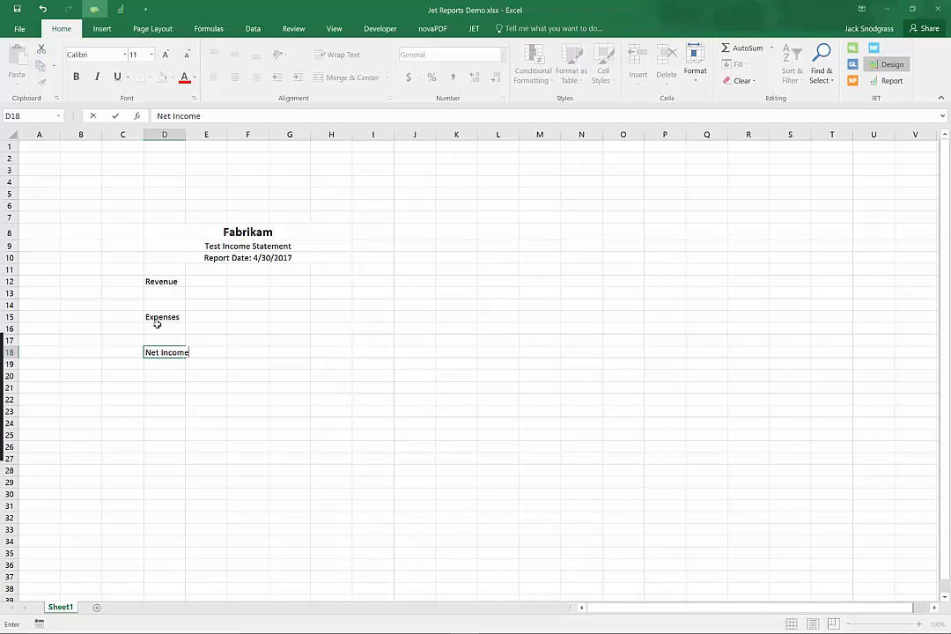
- Make the Revenue, Expenses and Net Income labels bold and increase their font size by two steps
{"action": "left_click", "coordinate": [168, 281]}
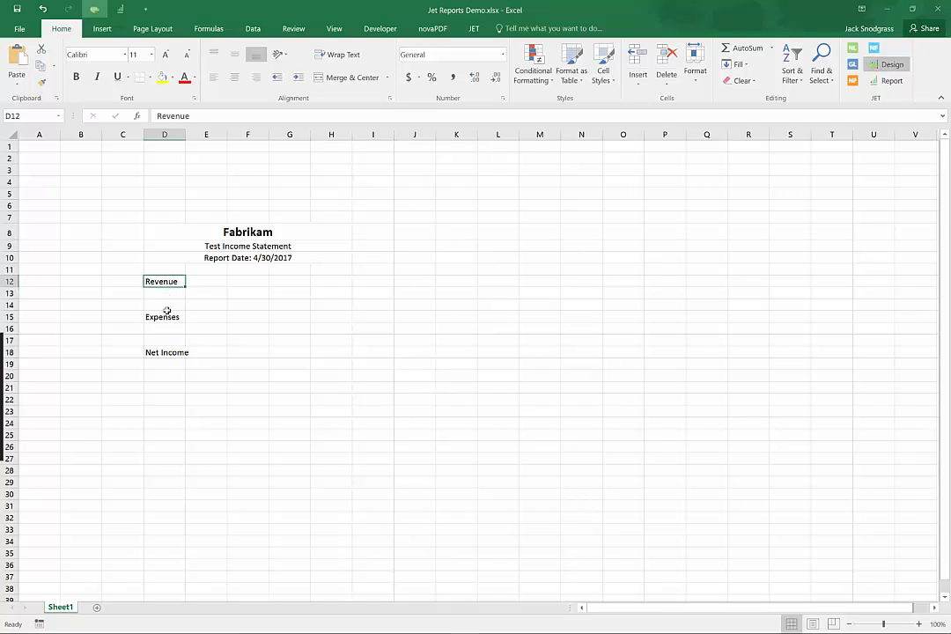
{"action": "left_click", "coordinate": [168, 316], "text": "ctrl"}
{"action": "left_click", "coordinate": [167, 355], "text": "ctrl"}
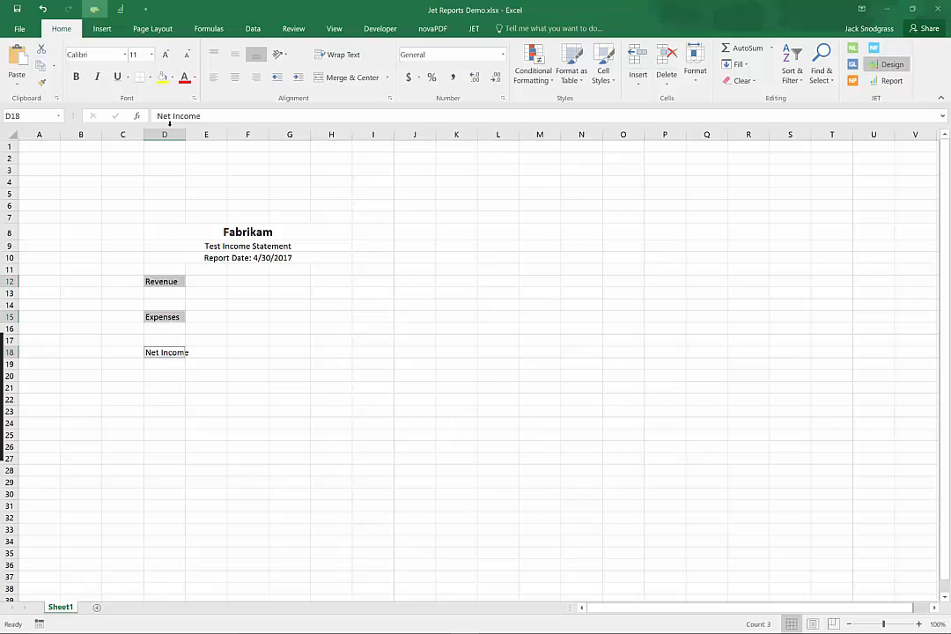
{"action": "left_click", "coordinate": [75, 76]}
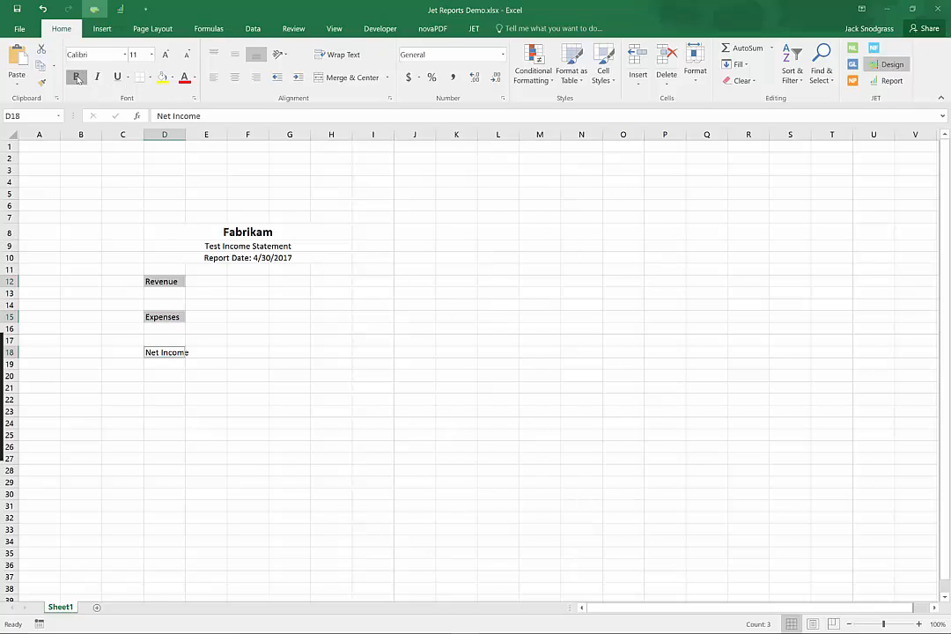
{"action": "left_click", "coordinate": [166, 56]}
{"action": "left_click", "coordinate": [166, 56]}
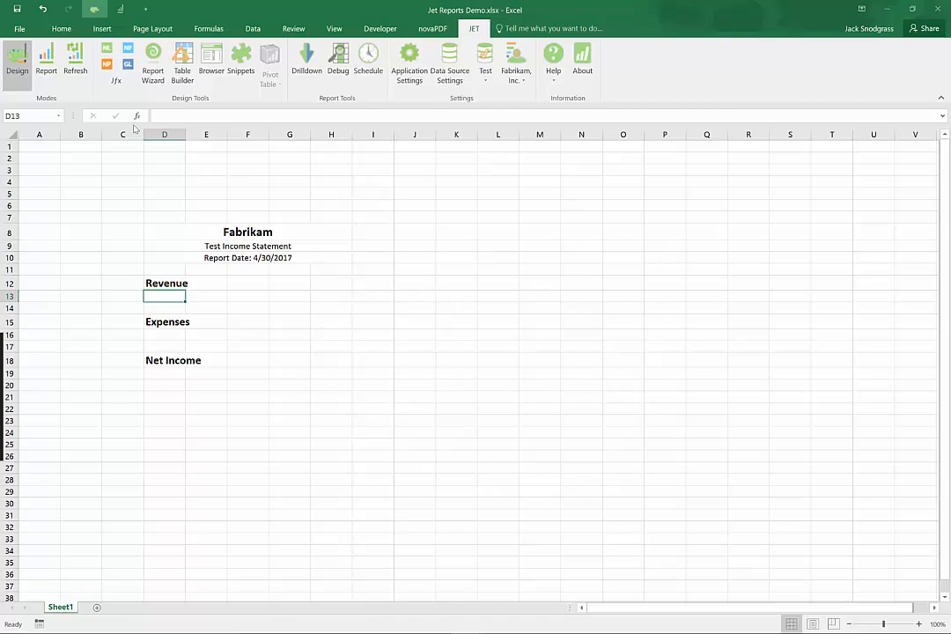
- Insert a GL function in D13 under Revenue with Where set to Rows and What set to Accounts, and run the report
{"action": "left_click", "coordinate": [129, 68]}
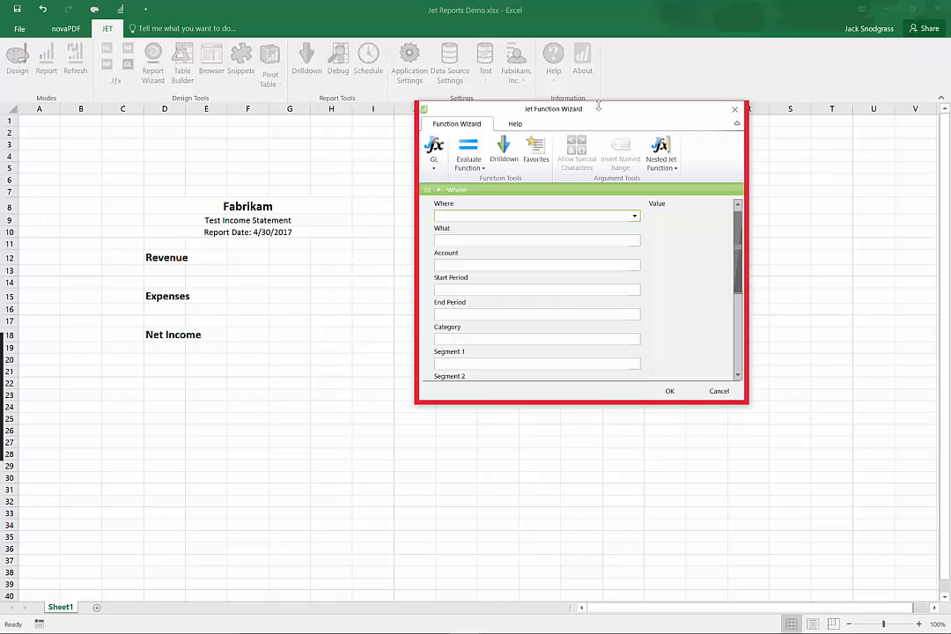
{"action": "left_click_drag", "start_coordinate": [590, 113], "coordinate": [471, 146]}
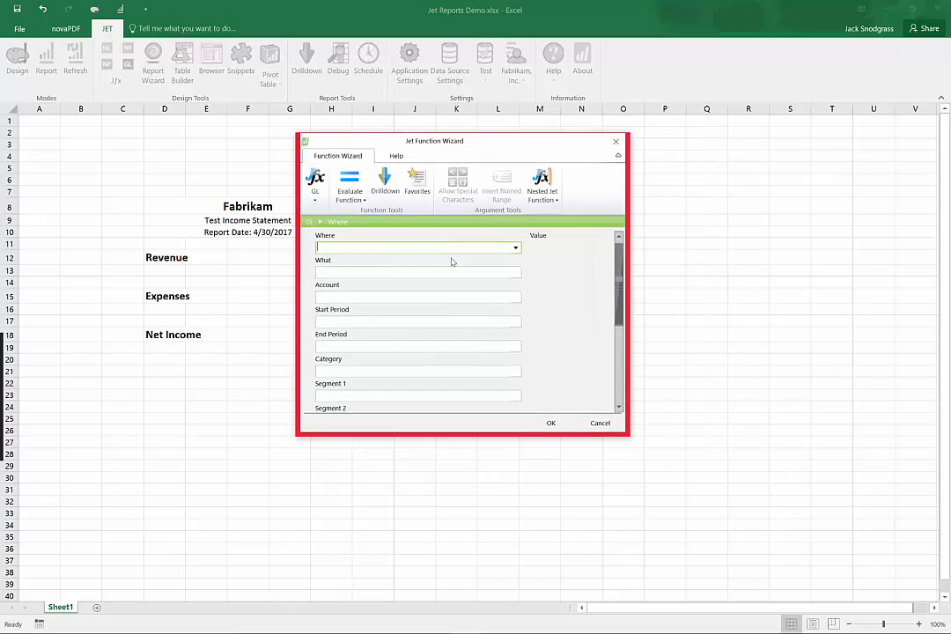
{"action": "left_click", "coordinate": [515, 249]}
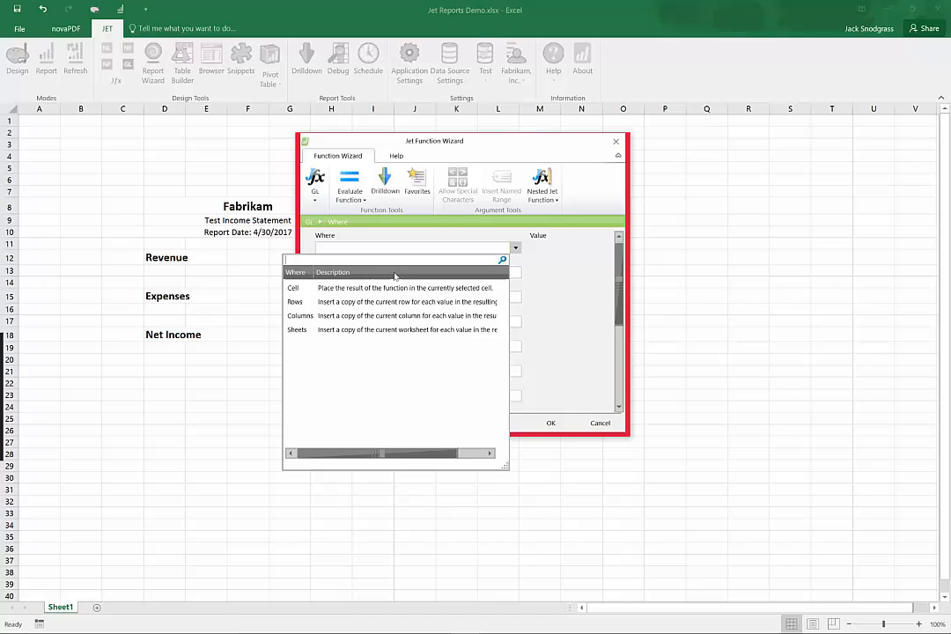
{"action": "left_click", "coordinate": [357, 303]}
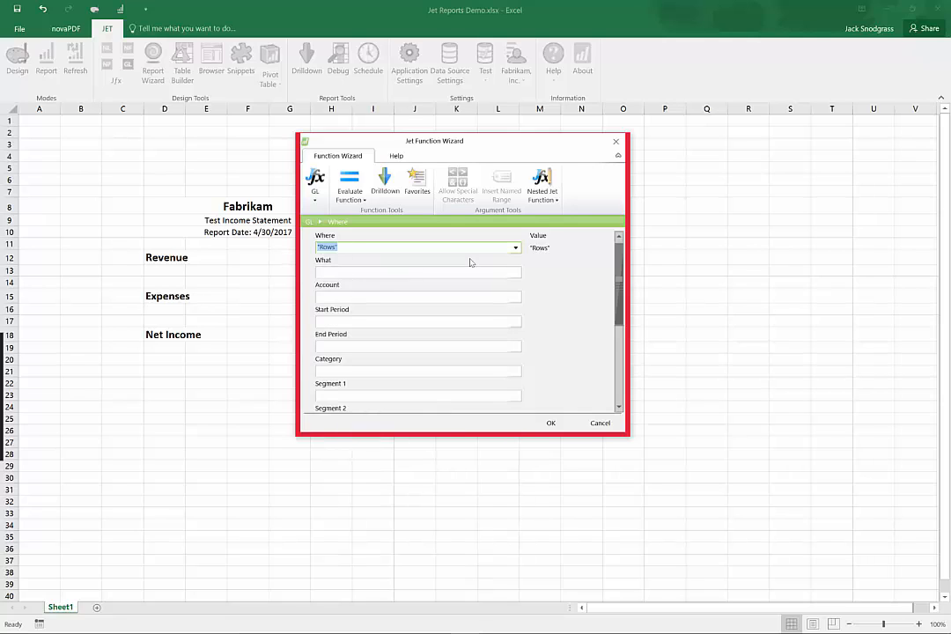
{"action": "left_click", "coordinate": [503, 269]}
{"action": "left_click", "coordinate": [515, 272]}
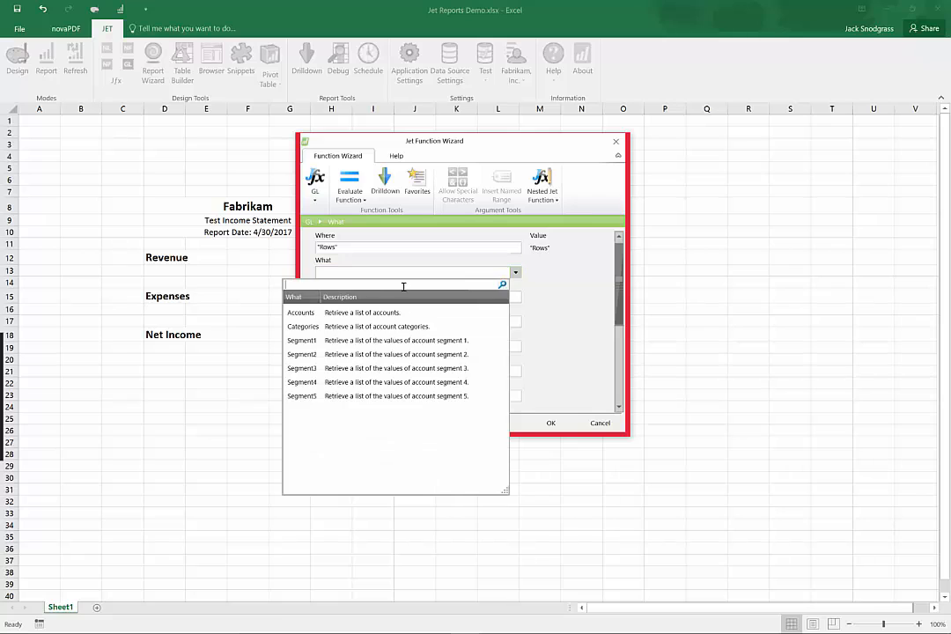
{"action": "left_click", "coordinate": [340, 316]}
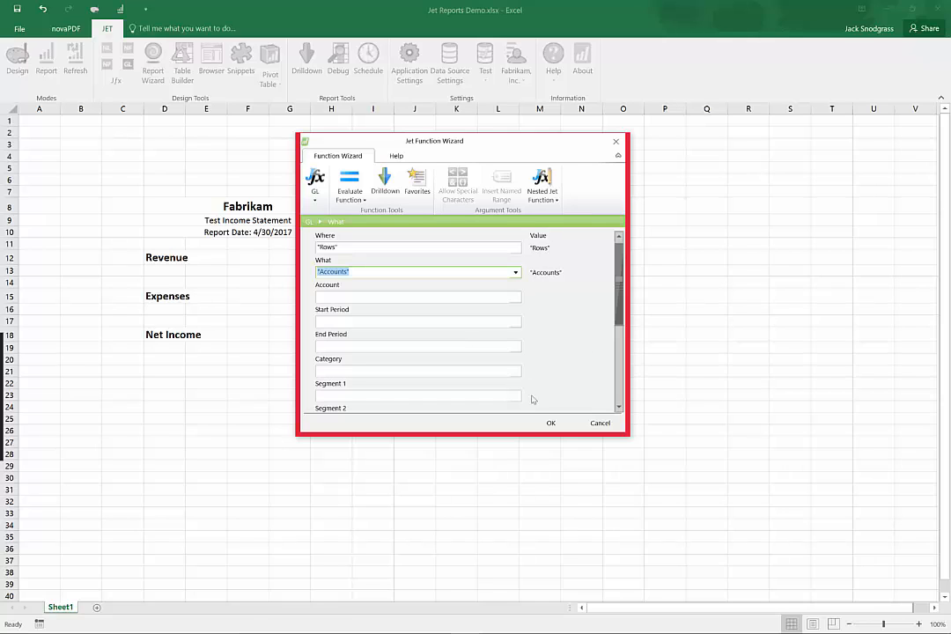
{"action": "left_click", "coordinate": [550, 423]}
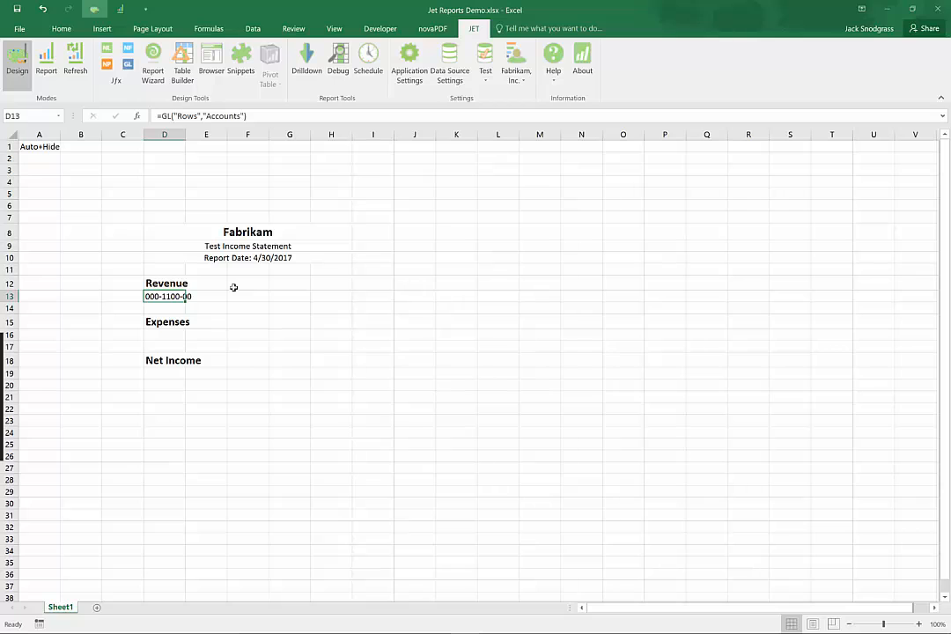
{"action": "left_click", "coordinate": [49, 65]}
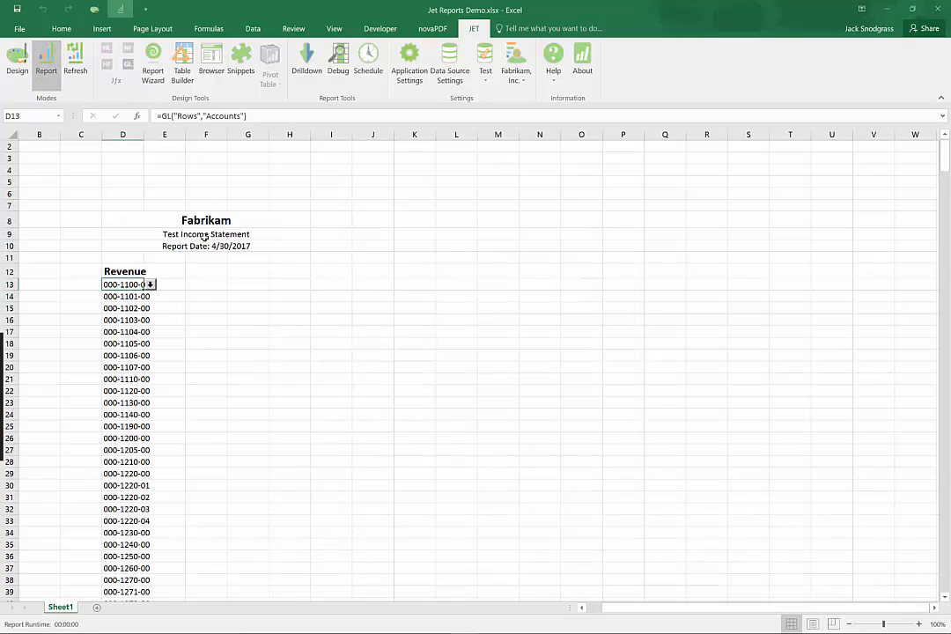
- Look through the accounts listed under Revenue and return the report to design mode
{"action": "scroll", "coordinate": [110, 419], "scroll_direction": "down", "scroll_amount": 1}
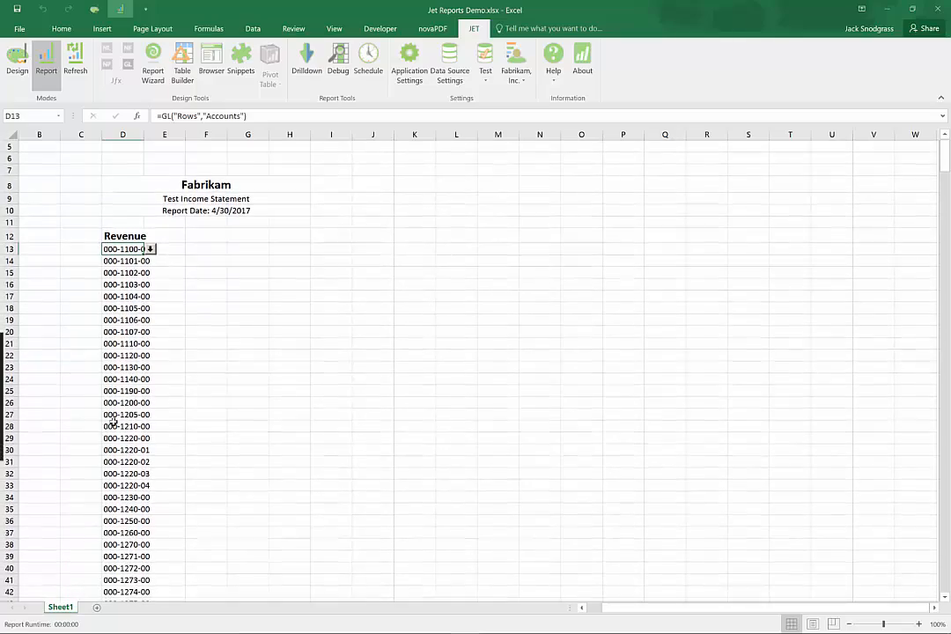
{"action": "scroll", "coordinate": [113, 422], "scroll_direction": "down", "scroll_amount": 9}
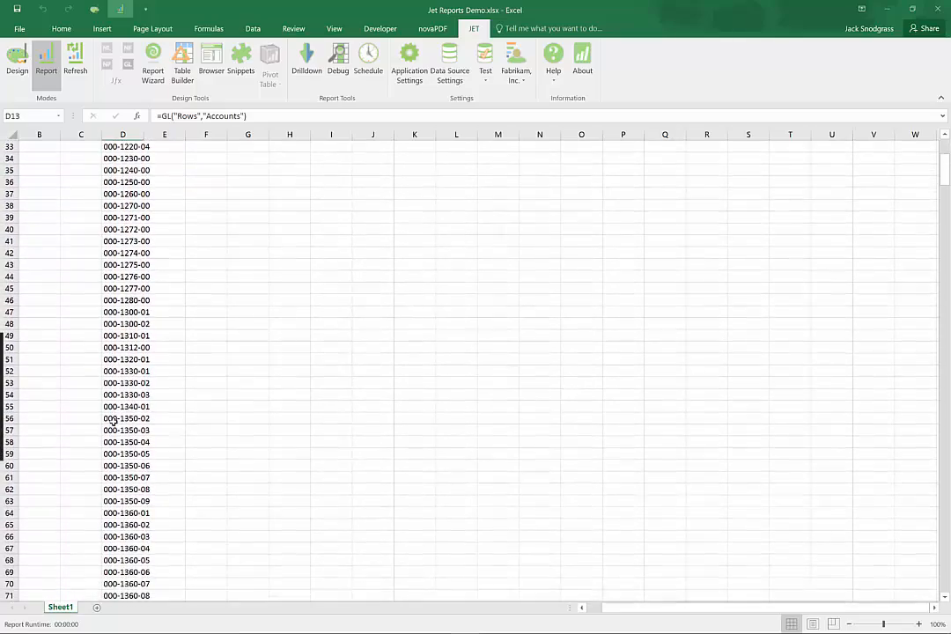
{"action": "scroll", "coordinate": [113, 423], "scroll_direction": "down", "scroll_amount": 4}
{"action": "scroll", "coordinate": [113, 423], "scroll_direction": "up", "scroll_amount": 14}
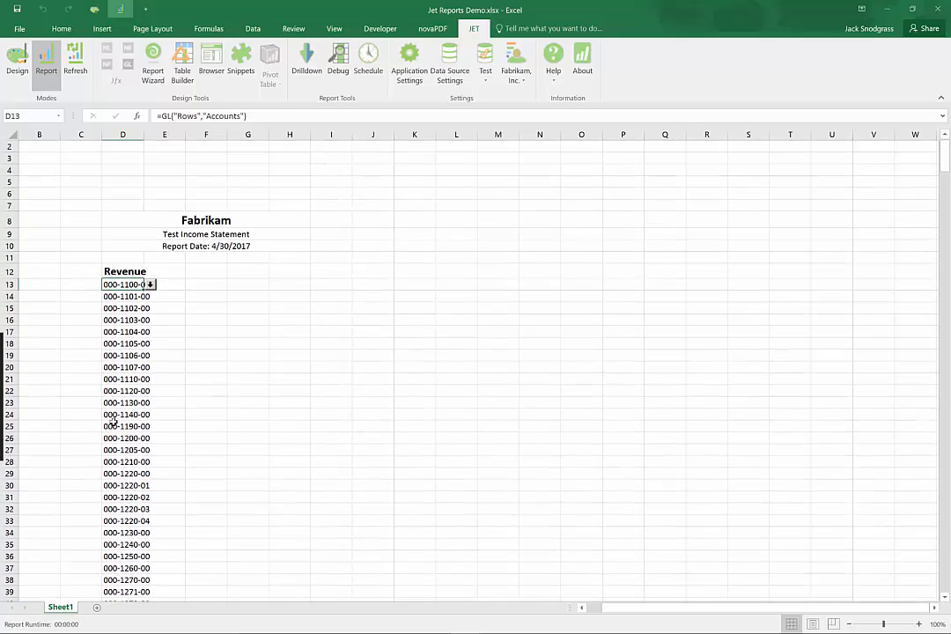
{"action": "left_click", "coordinate": [18, 64]}
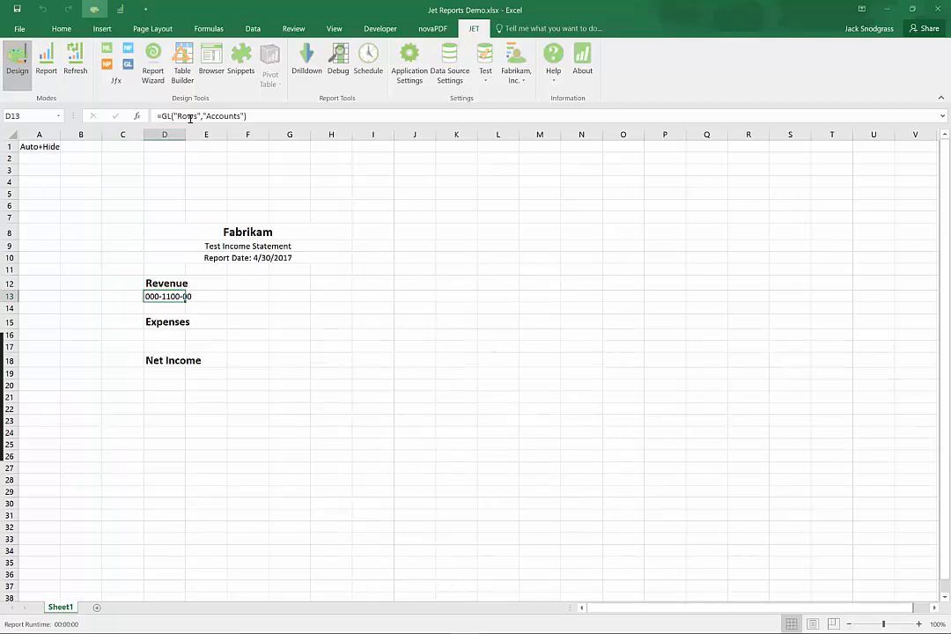
- Reopen the GL function in D13 for editing and browse the accounts available for its Account filter
{"action": "left_click", "coordinate": [129, 68]}
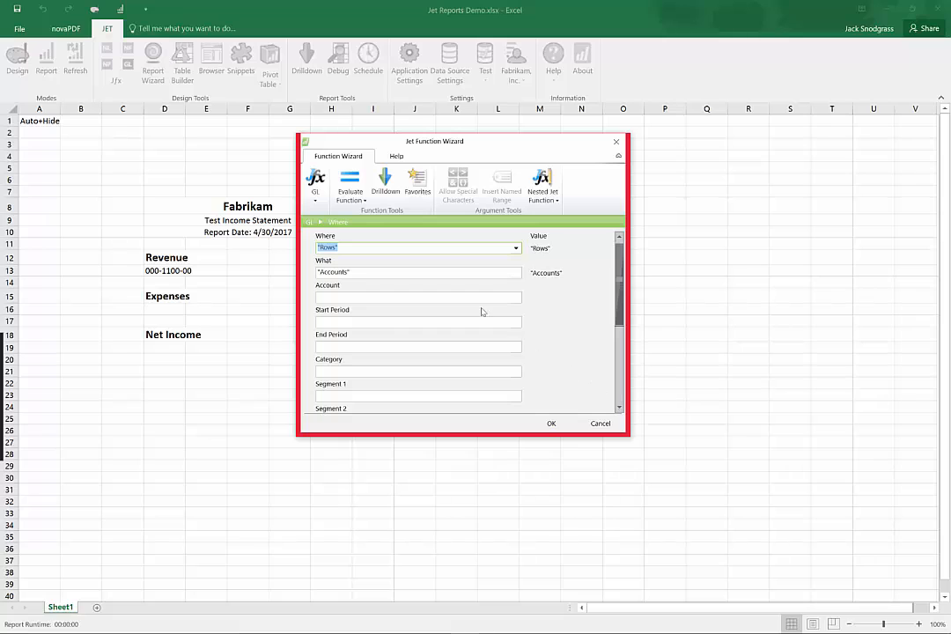
{"action": "left_click", "coordinate": [449, 296]}
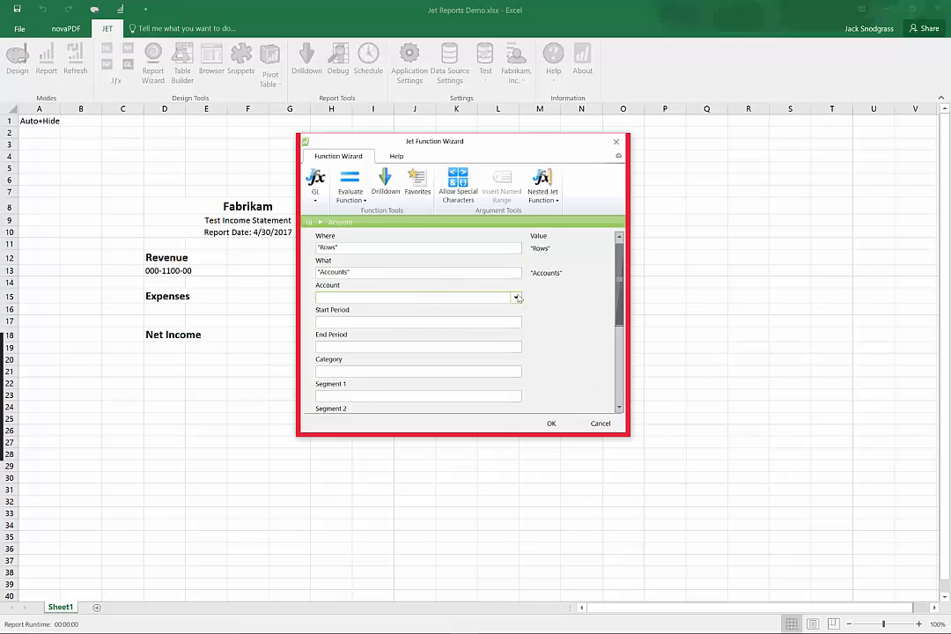
{"action": "left_click", "coordinate": [517, 298]}
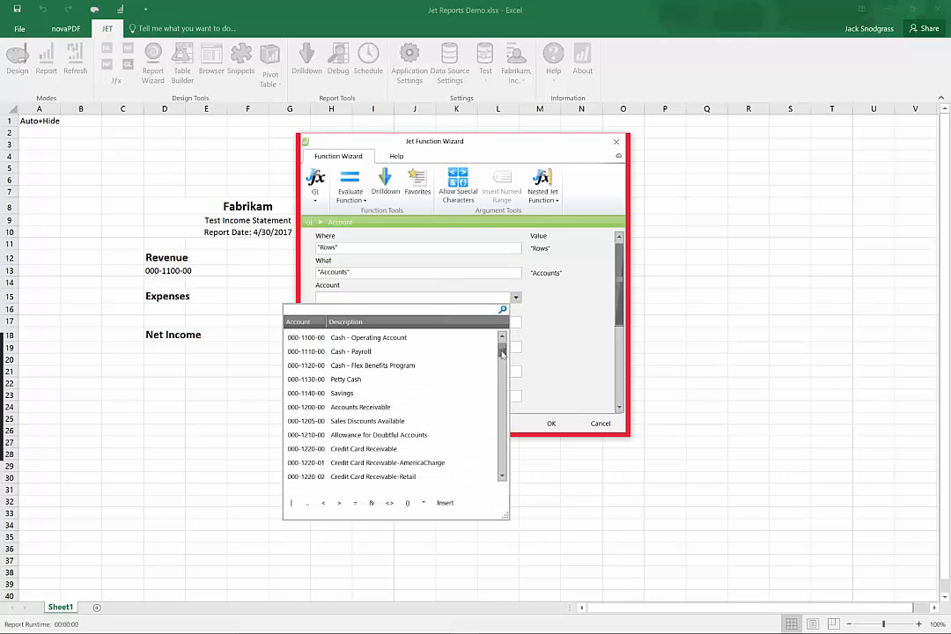
{"action": "left_click_drag", "start_coordinate": [503, 353], "coordinate": [503, 374]}
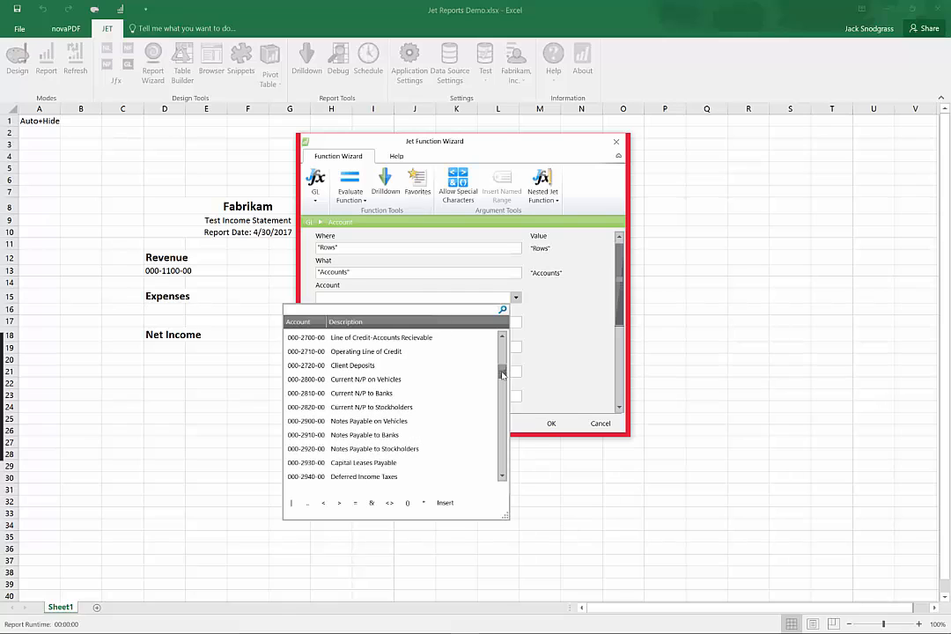
{"action": "left_click", "coordinate": [559, 327]}
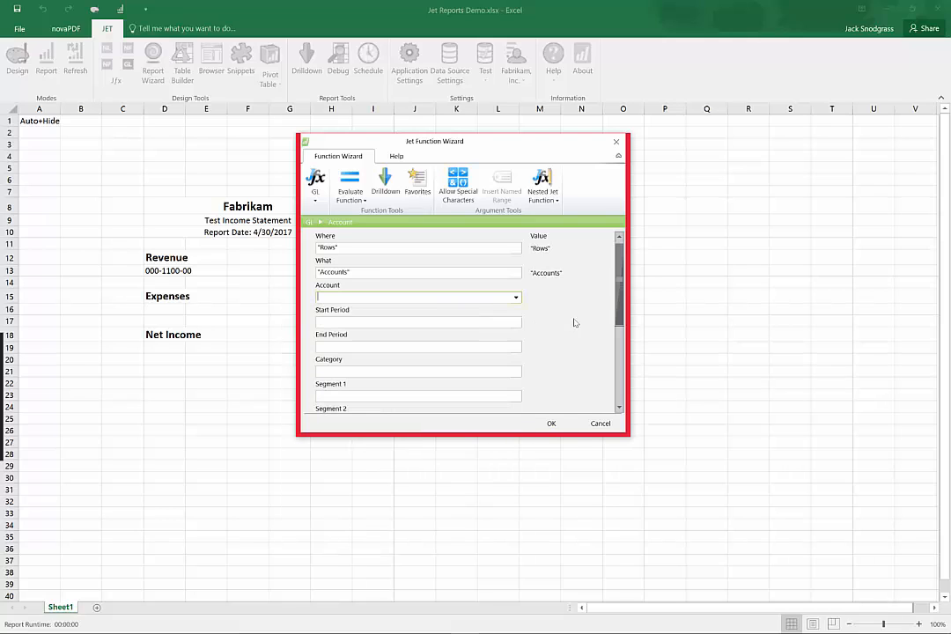
- Set the GL function's Segment 2 filter to the range 1100..1120 from the list of segment values
{"action": "left_click", "coordinate": [619, 408]}
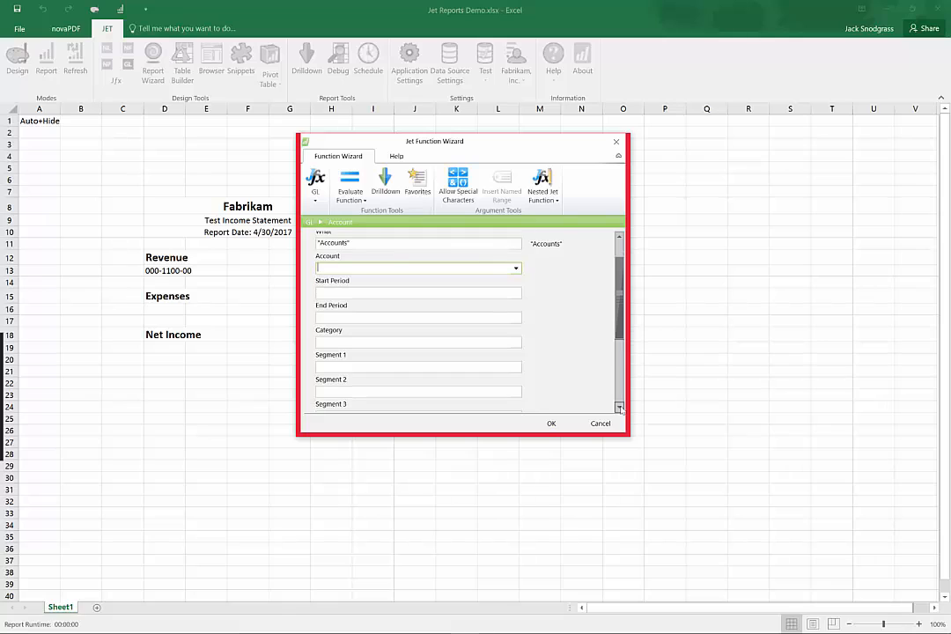
{"action": "left_click", "coordinate": [619, 408]}
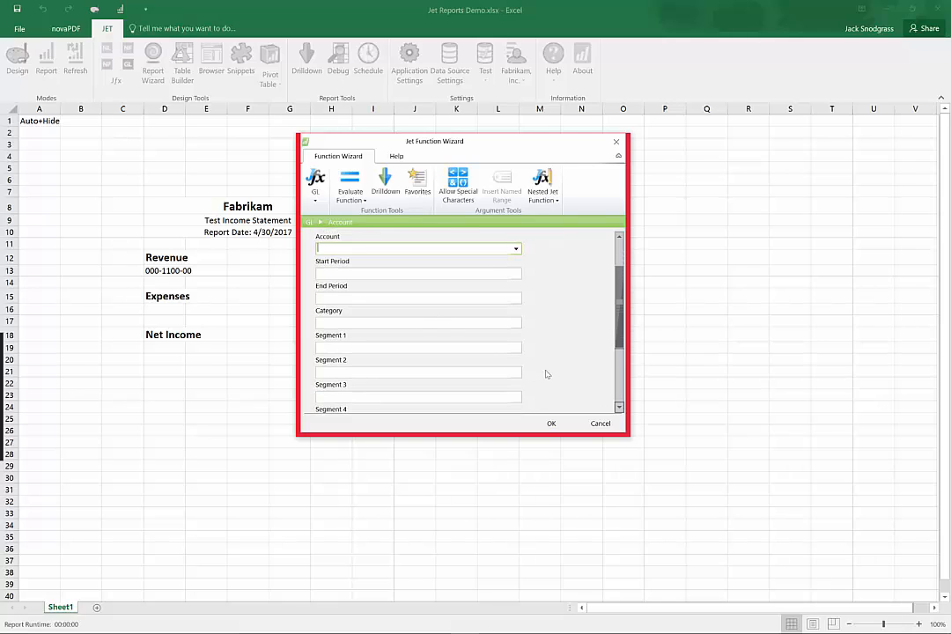
{"action": "left_click", "coordinate": [352, 348]}
{"action": "left_click", "coordinate": [517, 372]}
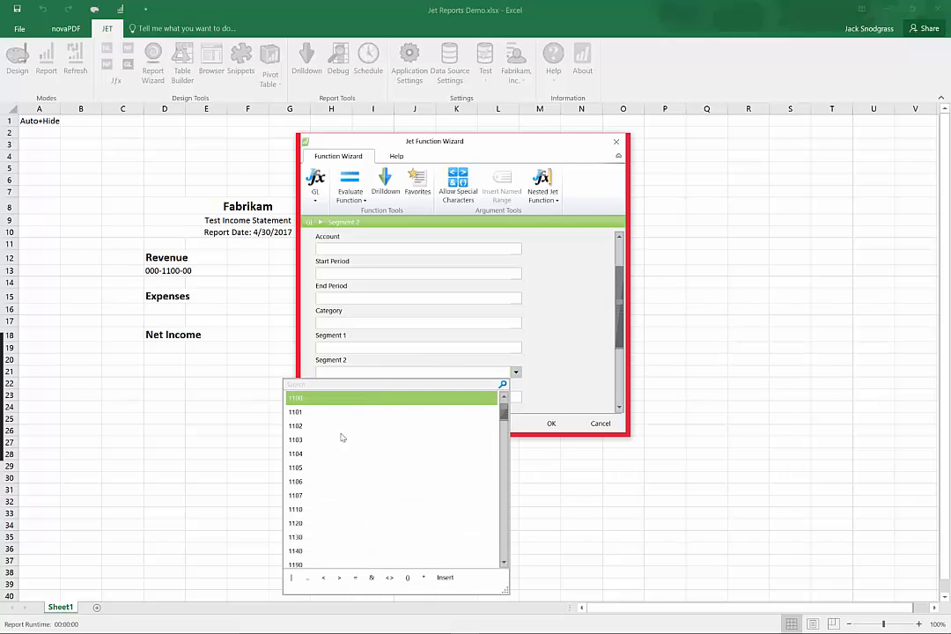
{"action": "left_click", "coordinate": [357, 524], "text": "shift"}
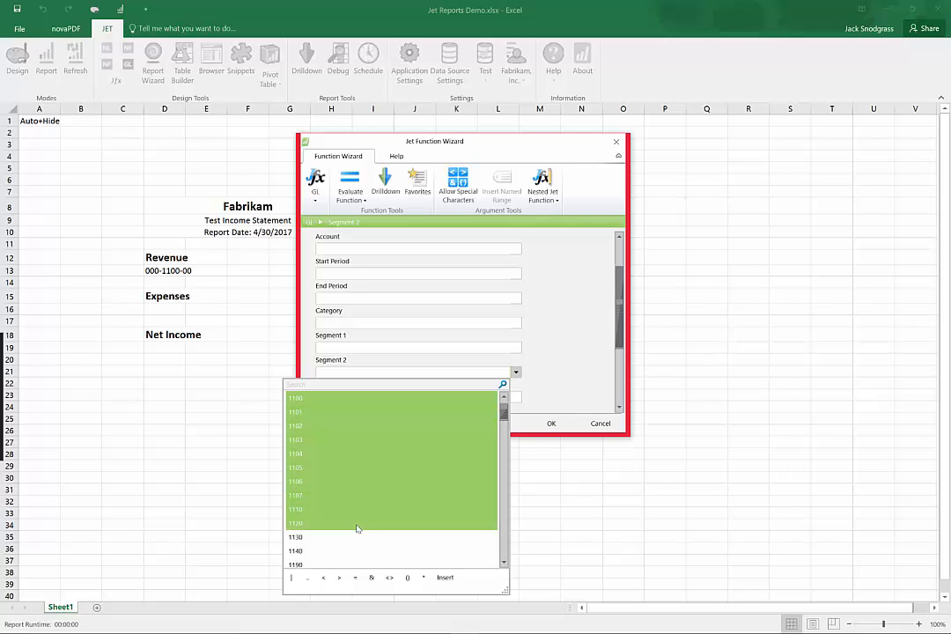
{"action": "left_click", "coordinate": [445, 580]}
- Set the Segment 2 filter to "4100..4720" and apply the GL function to D13
{"action": "left_click", "coordinate": [351, 372]}
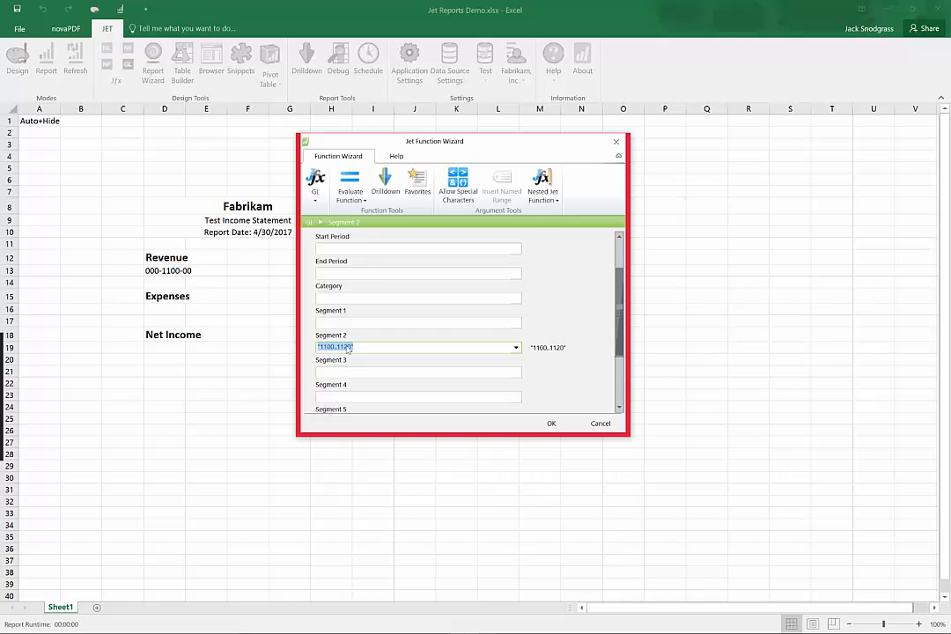
{"action": "type", "text": "'4100..4720'"}
{"action": "key", "text": "Tab"}
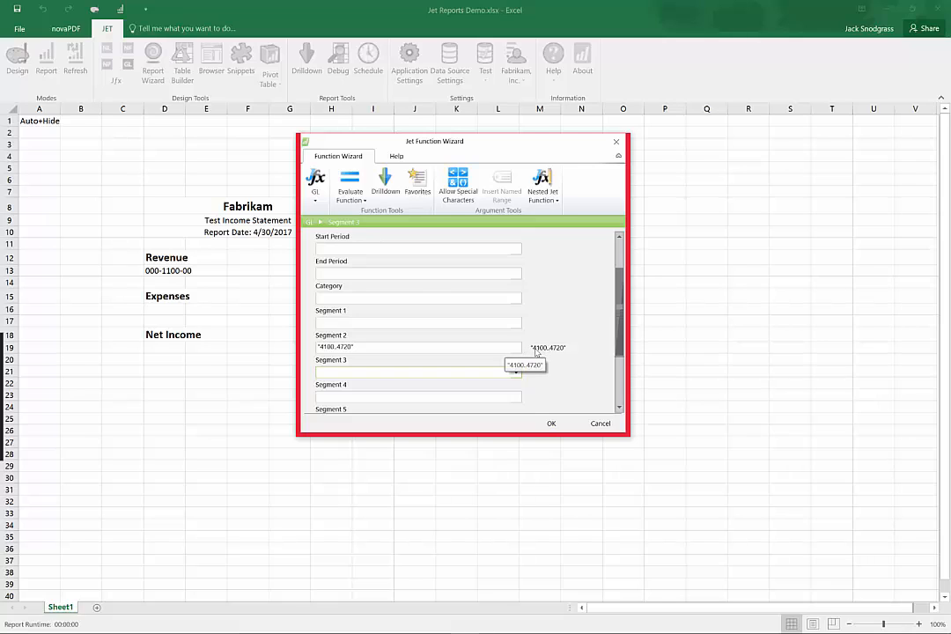
{"action": "left_click", "coordinate": [552, 425]}
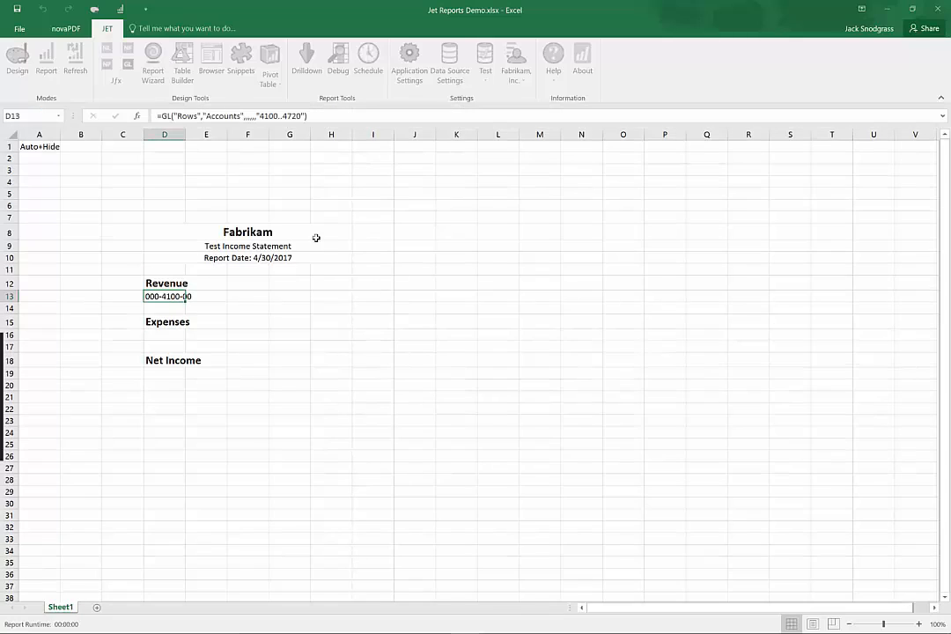
- Run the report to examine the filtered Revenue accounts, and return to design mode
{"action": "left_click", "coordinate": [49, 66]}
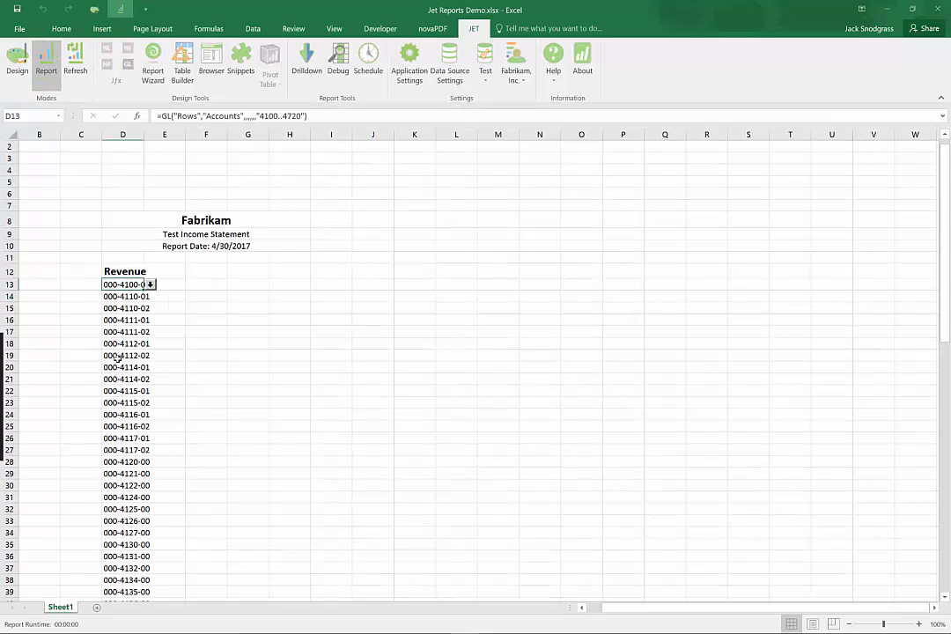
{"action": "scroll", "coordinate": [109, 388], "scroll_direction": "down", "scroll_amount": 5}
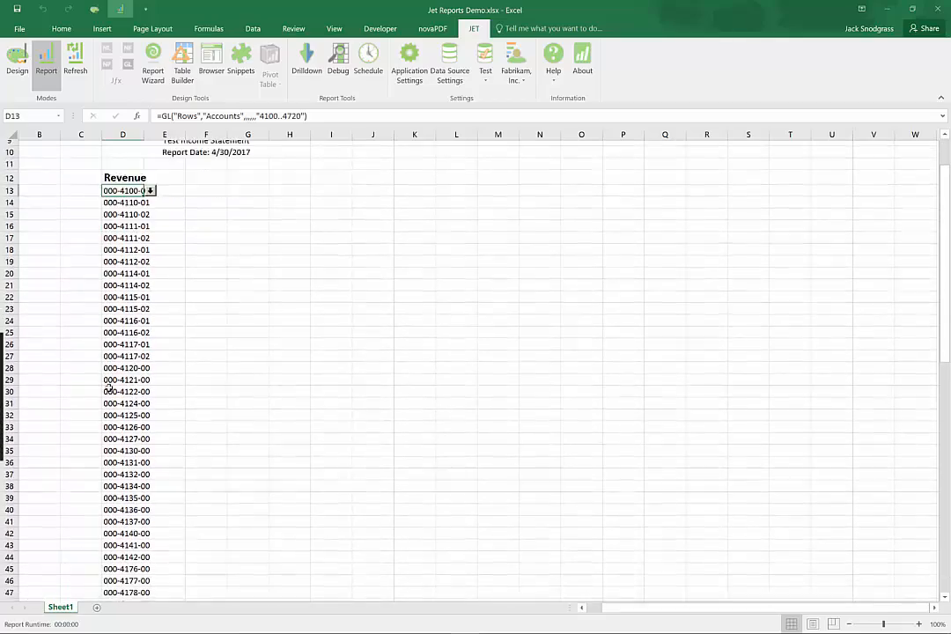
{"action": "scroll", "coordinate": [109, 388], "scroll_direction": "down", "scroll_amount": 7}
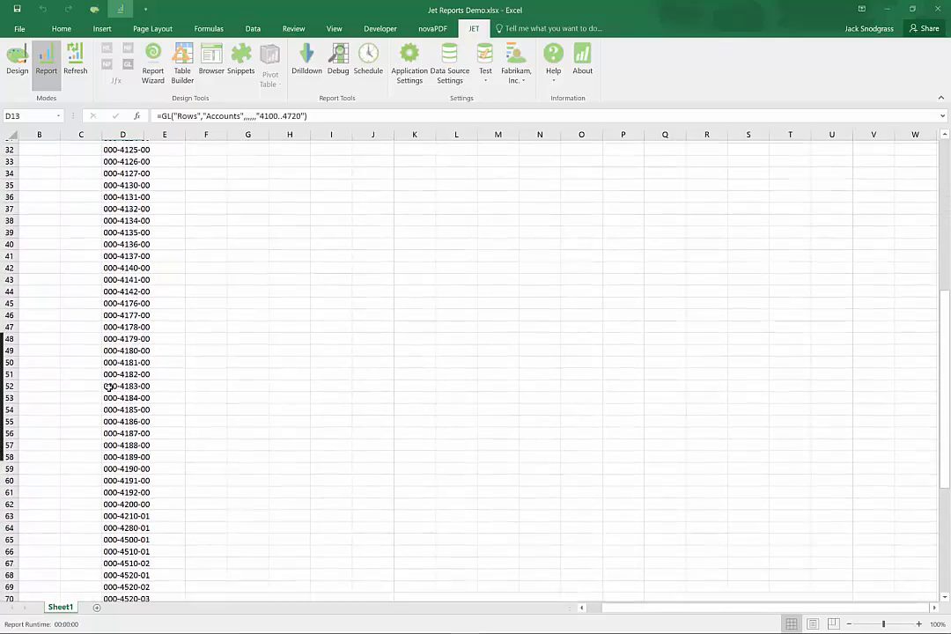
{"action": "scroll", "coordinate": [110, 387], "scroll_direction": "up", "scroll_amount": 12}
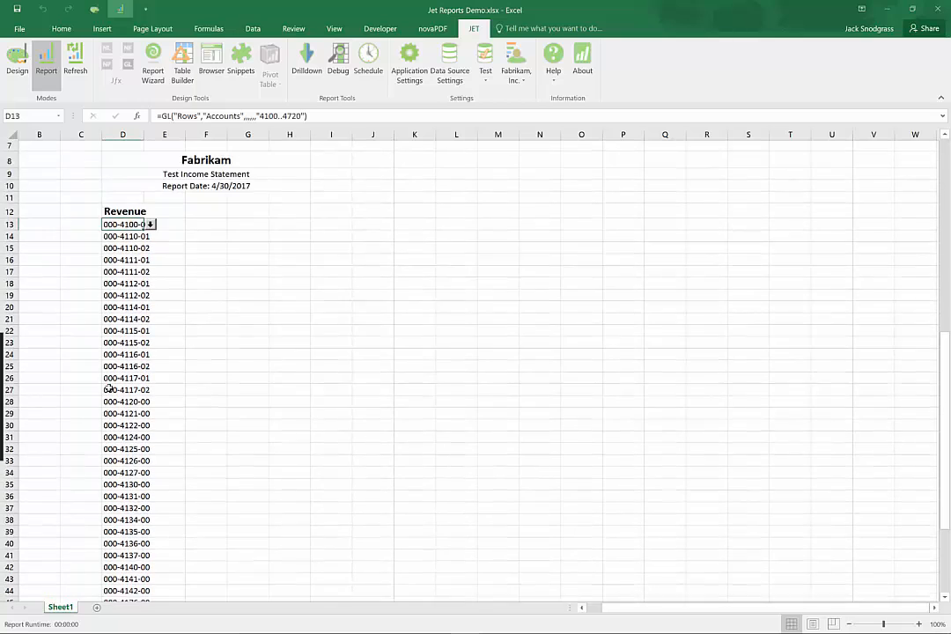
{"action": "left_click", "coordinate": [19, 66]}
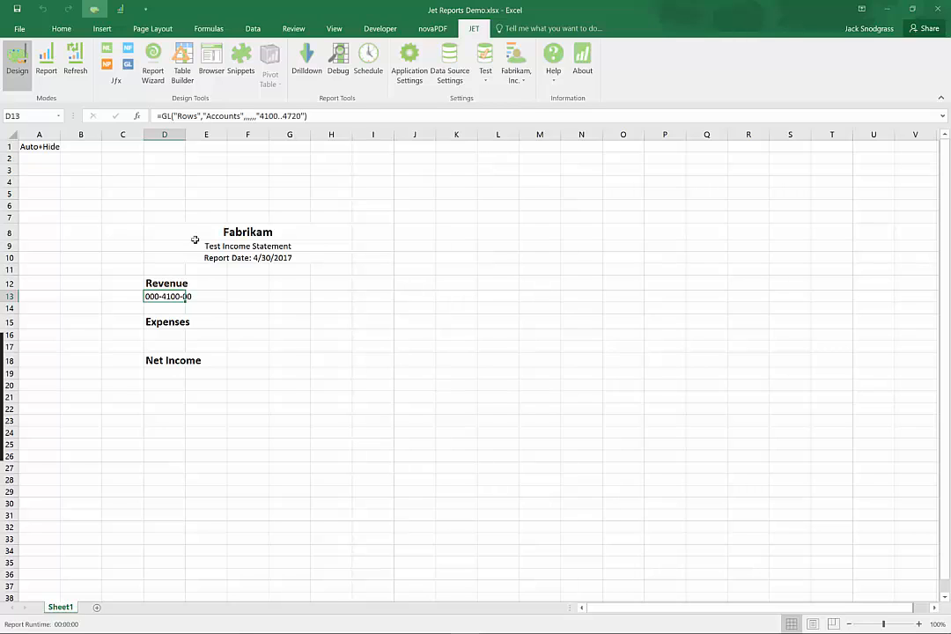
- Start a GL function in E13 with Where set to Cell and What set to AccountName
{"action": "left_click", "coordinate": [213, 297]}
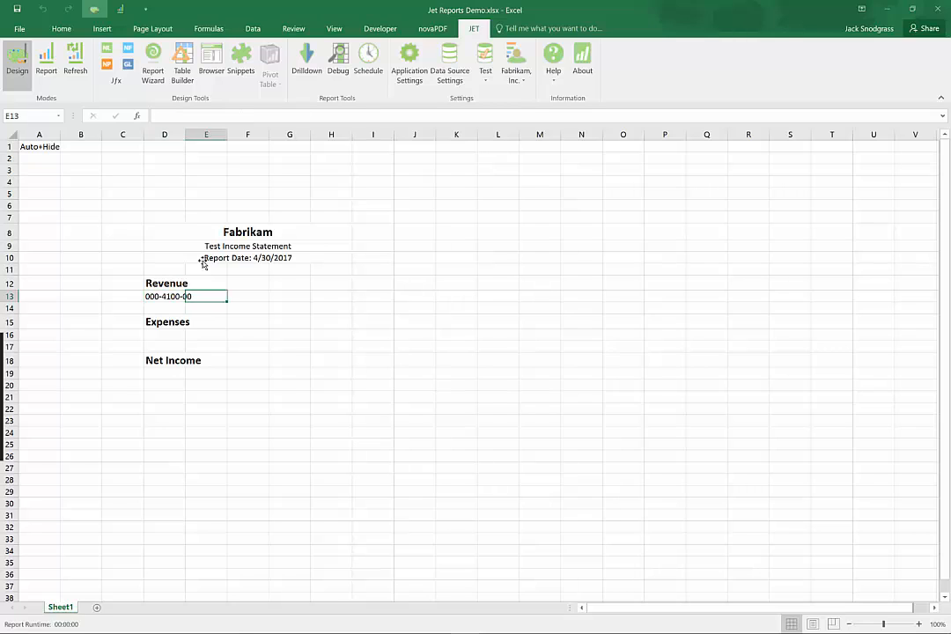
{"action": "left_click", "coordinate": [128, 67]}
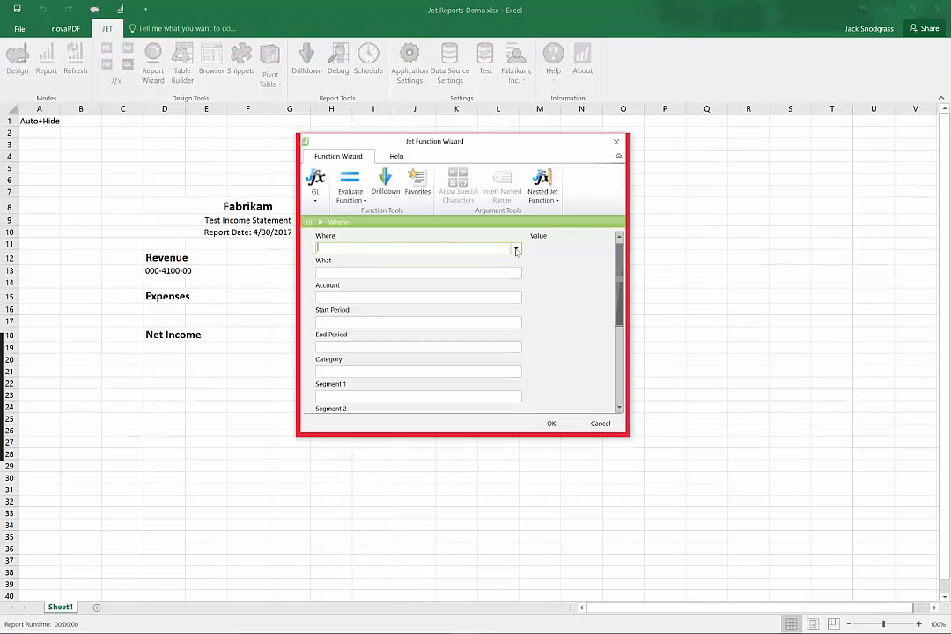
{"action": "left_click", "coordinate": [516, 250]}
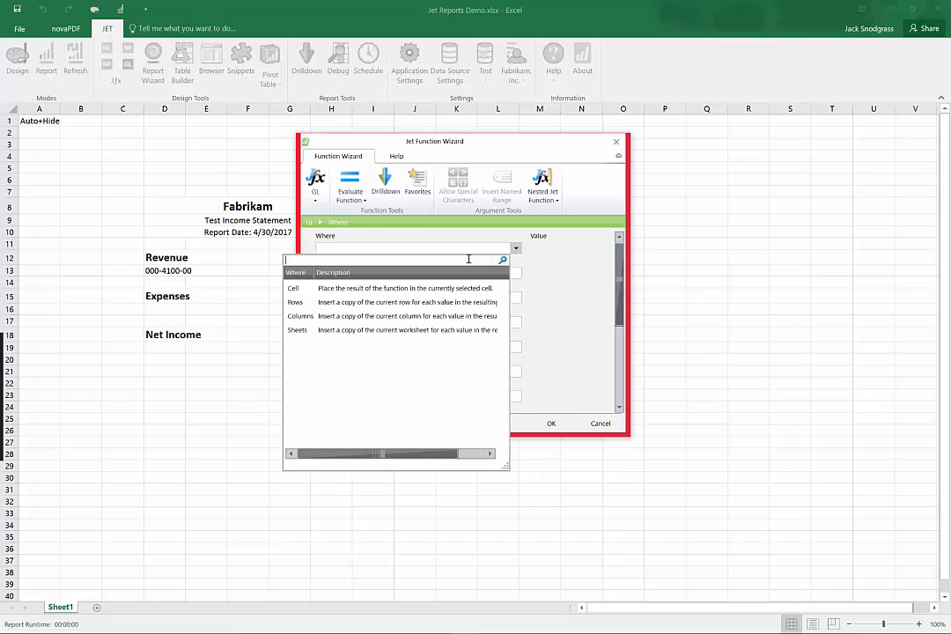
{"action": "left_click", "coordinate": [379, 289]}
{"action": "left_click", "coordinate": [382, 273]}
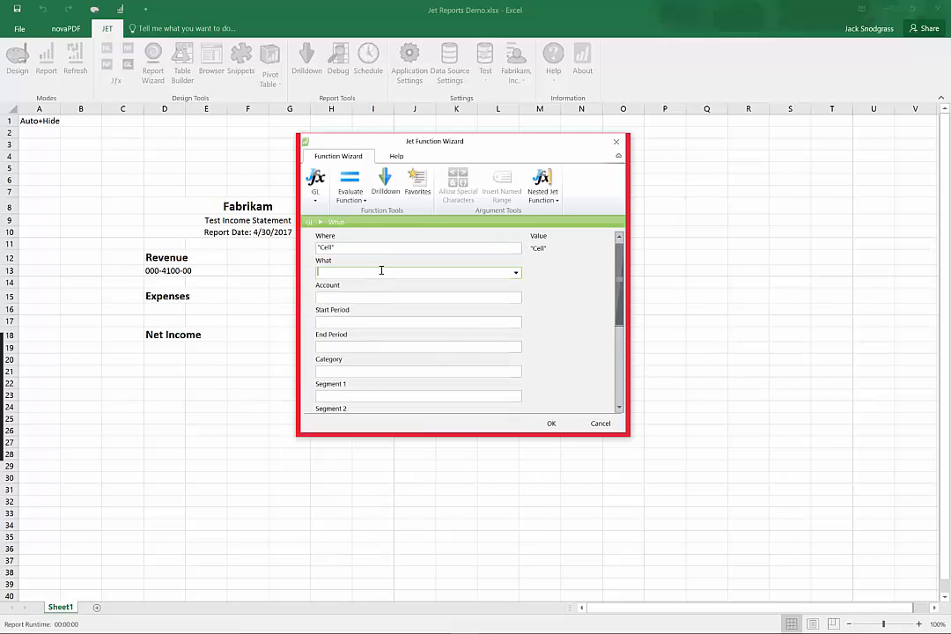
{"action": "left_click", "coordinate": [516, 273]}
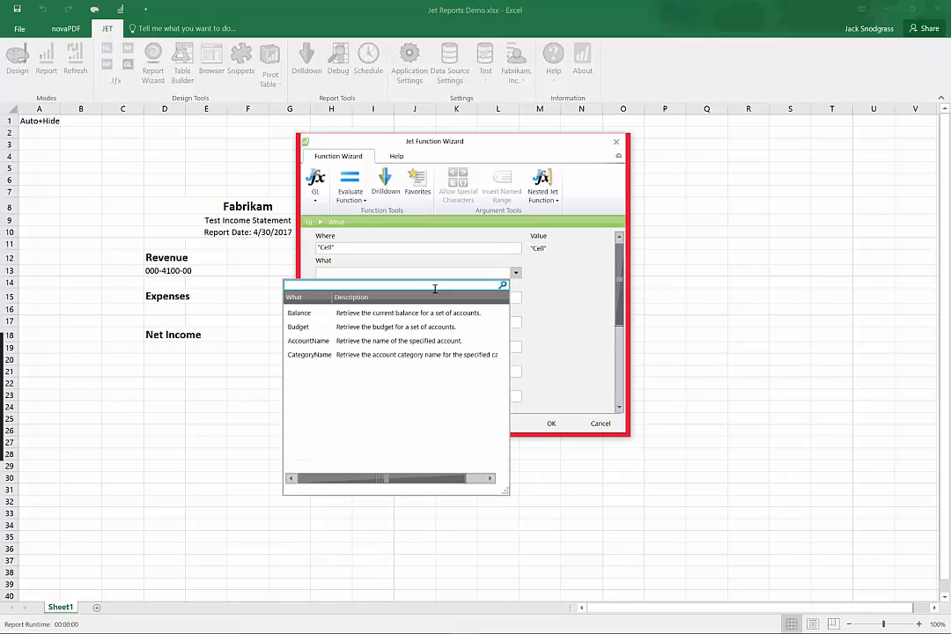
{"action": "left_click", "coordinate": [343, 341]}
- Set the function's Account to the reference $D13 and insert the function in E13
{"action": "left_click", "coordinate": [348, 297]}
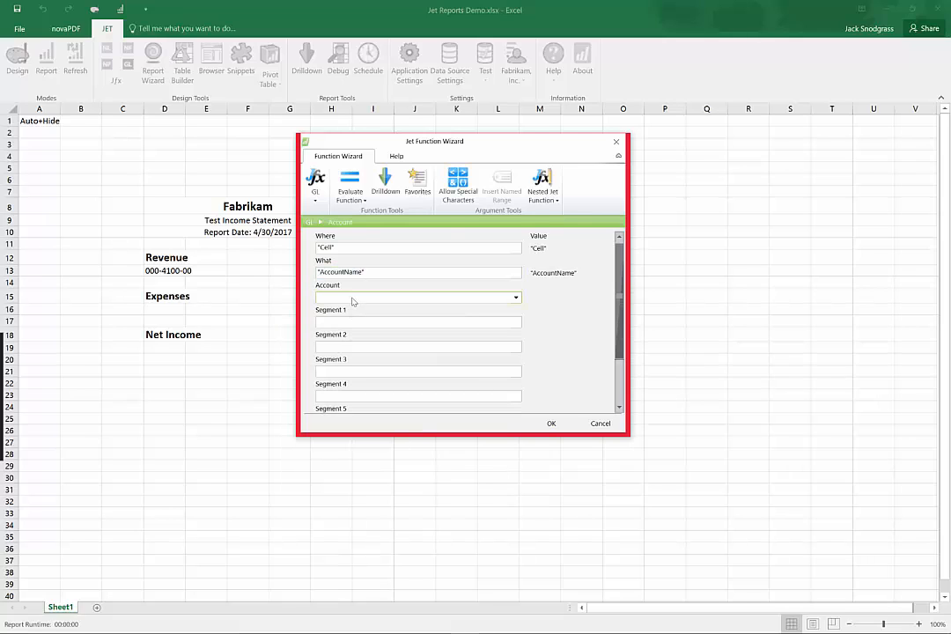
{"action": "left_click", "coordinate": [155, 274]}
{"action": "left_click", "coordinate": [157, 271]}
{"action": "left_click", "coordinate": [320, 300]}
{"action": "type", "text": "$D13"}
{"action": "left_click", "coordinate": [552, 423]}
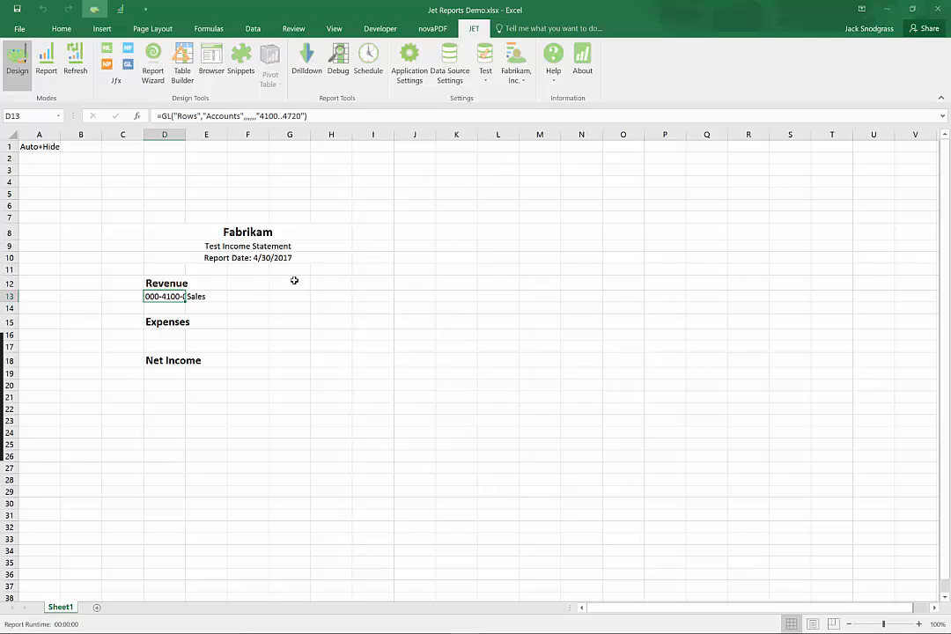
- Enter the column heading "April" in H12 and make it bold
{"action": "left_click", "coordinate": [324, 283]}
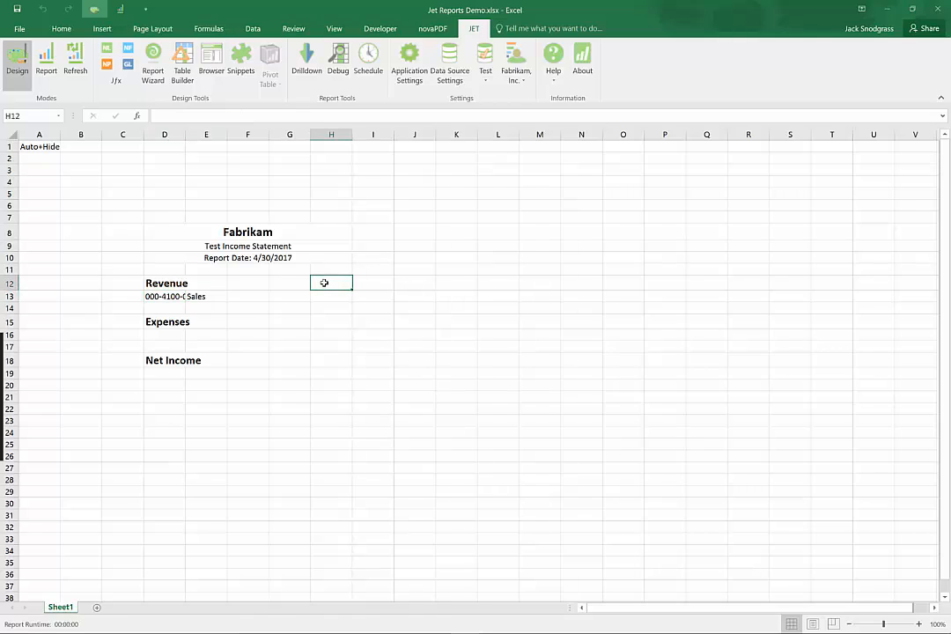
{"action": "type", "text": "APril"}
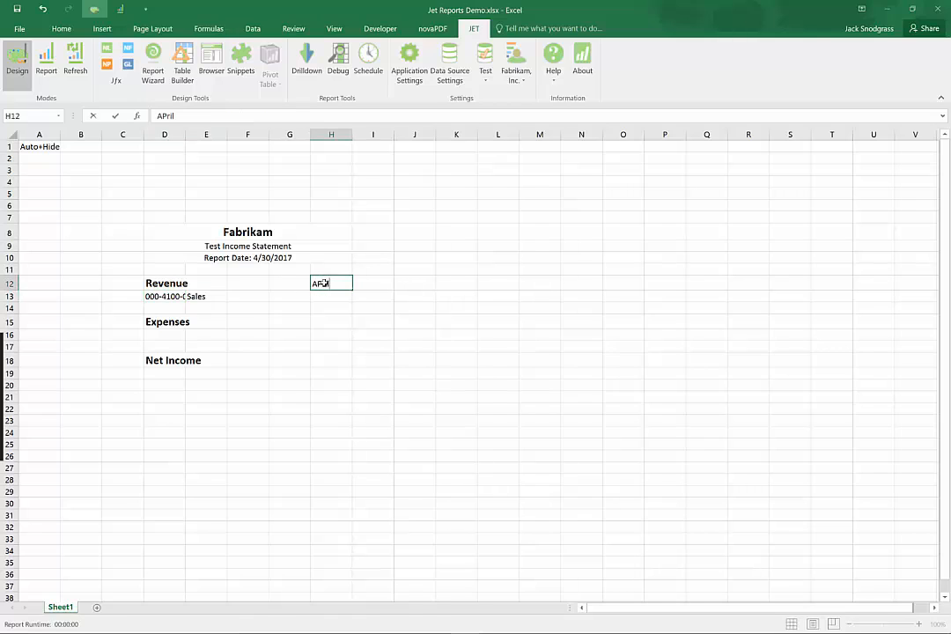
{"action": "key", "text": "Return"}
{"action": "left_click", "coordinate": [331, 283]}
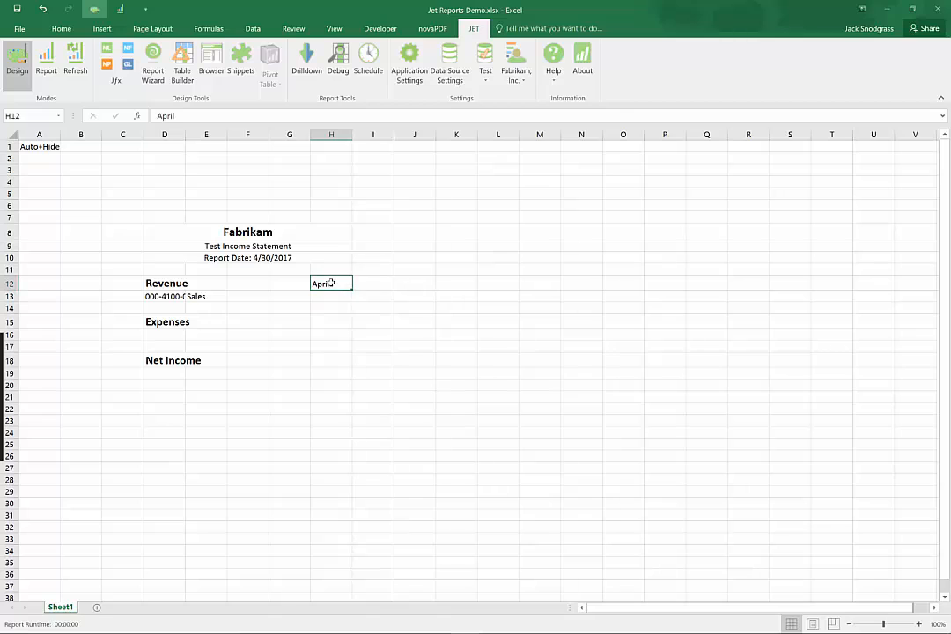
{"action": "key", "text": "ctrl+b"}
{"action": "left_click", "coordinate": [58, 29]}
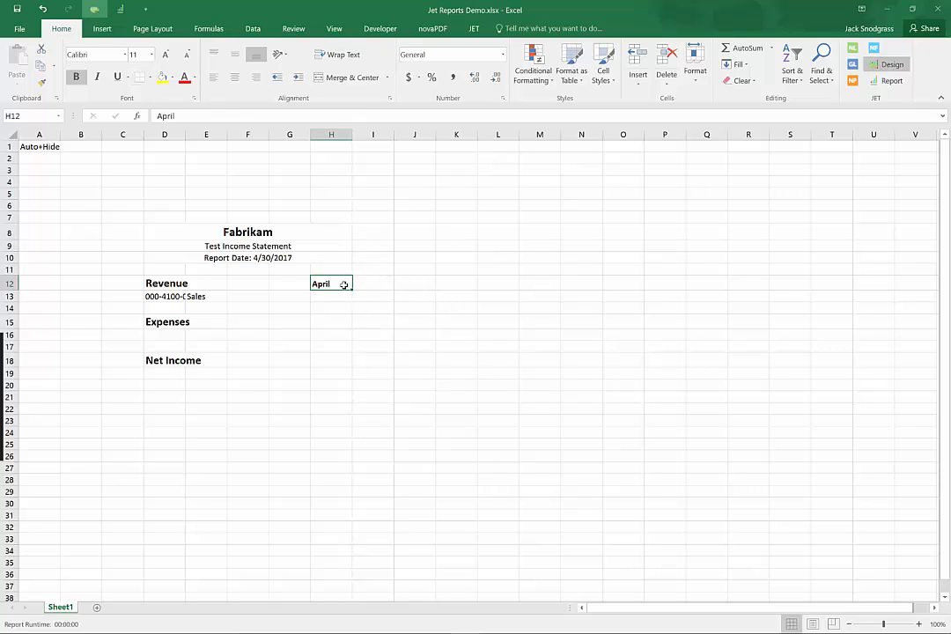
- Start a GL function in H13 with Where set to Cell and What set to Balance
{"action": "left_click", "coordinate": [475, 29]}
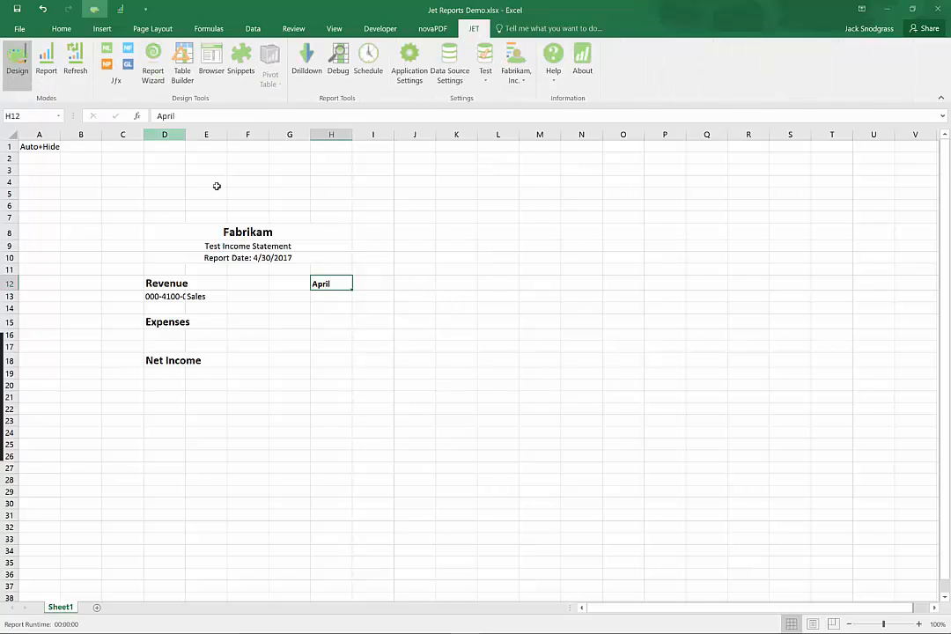
{"action": "left_click", "coordinate": [320, 297]}
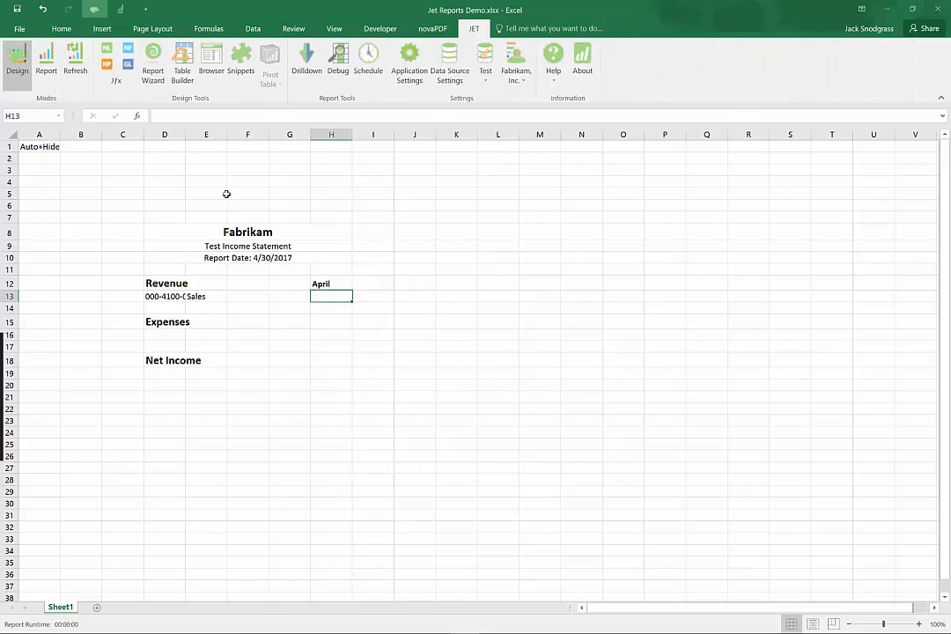
{"action": "left_click", "coordinate": [127, 66]}
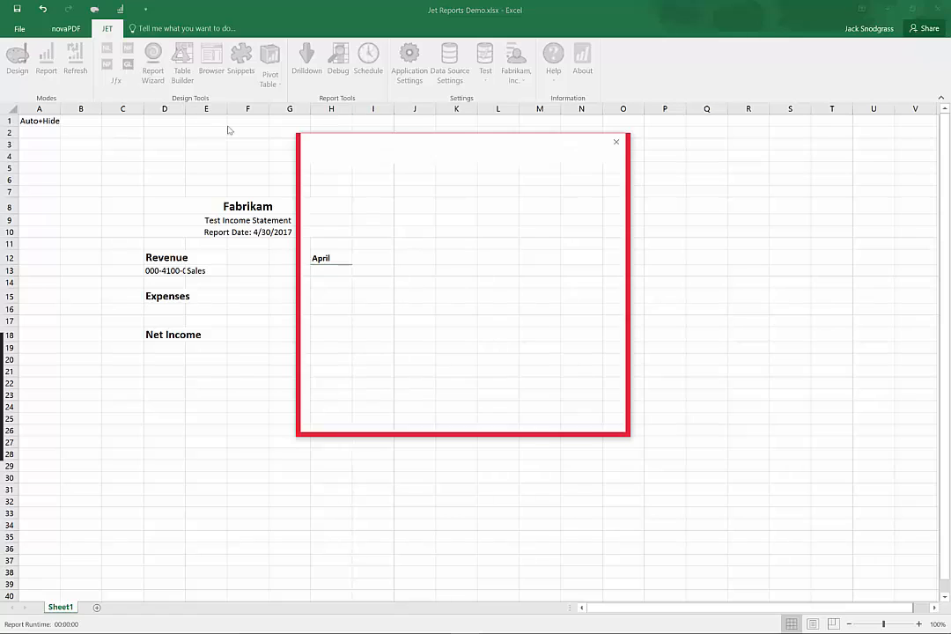
{"action": "left_click", "coordinate": [517, 249]}
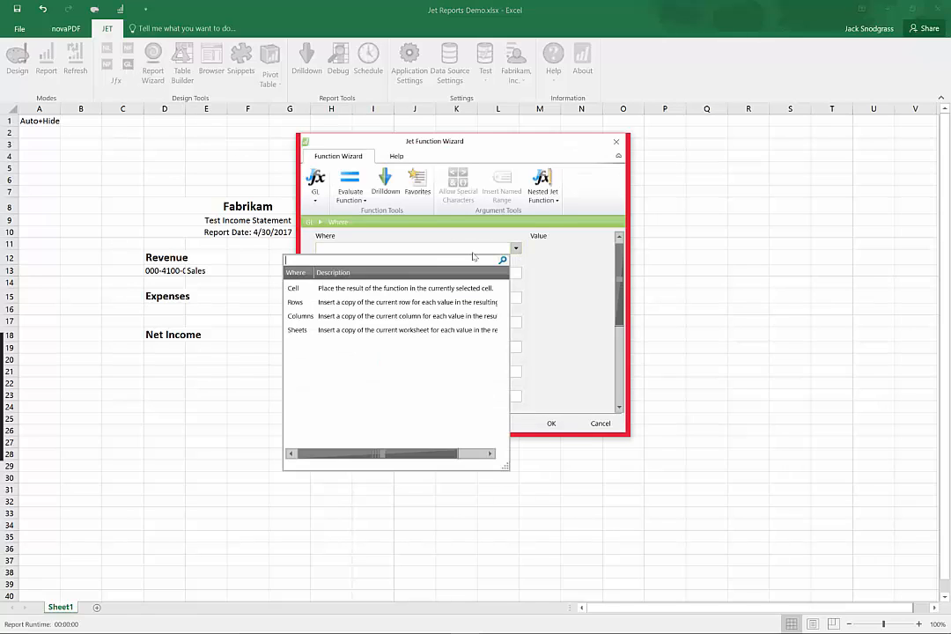
{"action": "left_click", "coordinate": [344, 290]}
{"action": "left_click", "coordinate": [459, 276]}
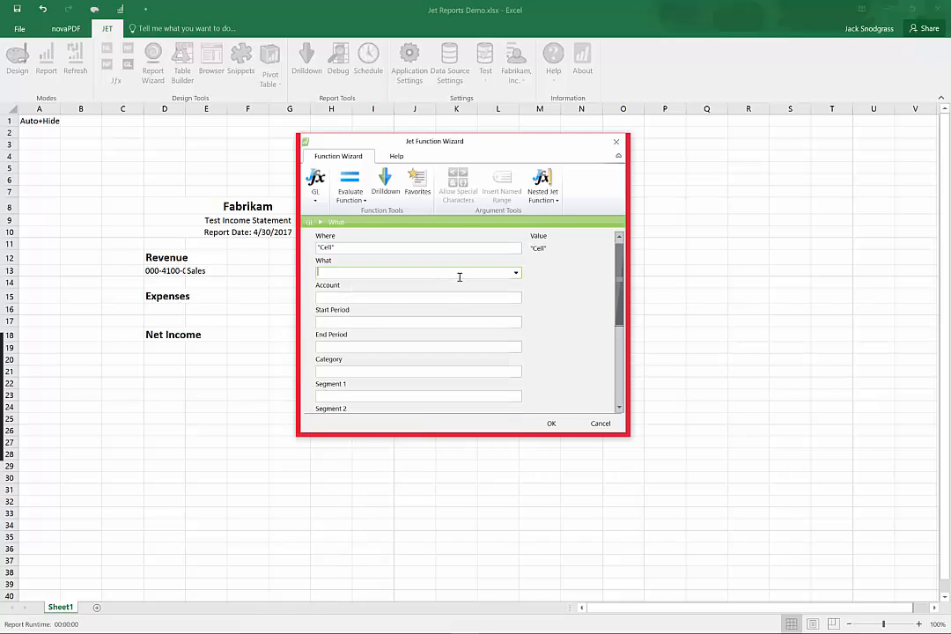
{"action": "left_click", "coordinate": [517, 274]}
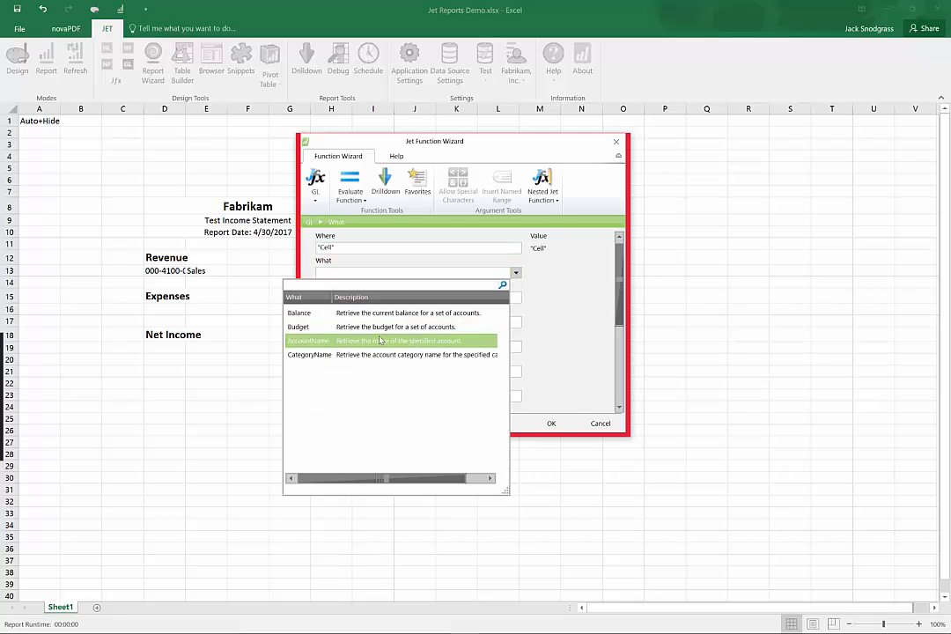
{"action": "left_click", "coordinate": [348, 314]}
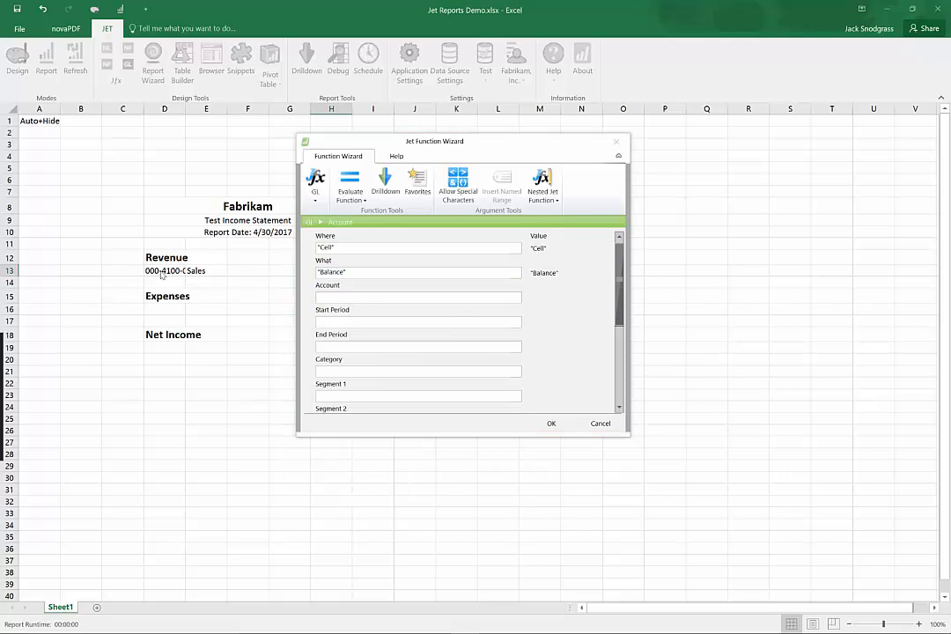
- Set the function's Account to $D13 and its Start Period and End Period to 4, and insert it in H13
{"action": "left_click", "coordinate": [163, 271]}
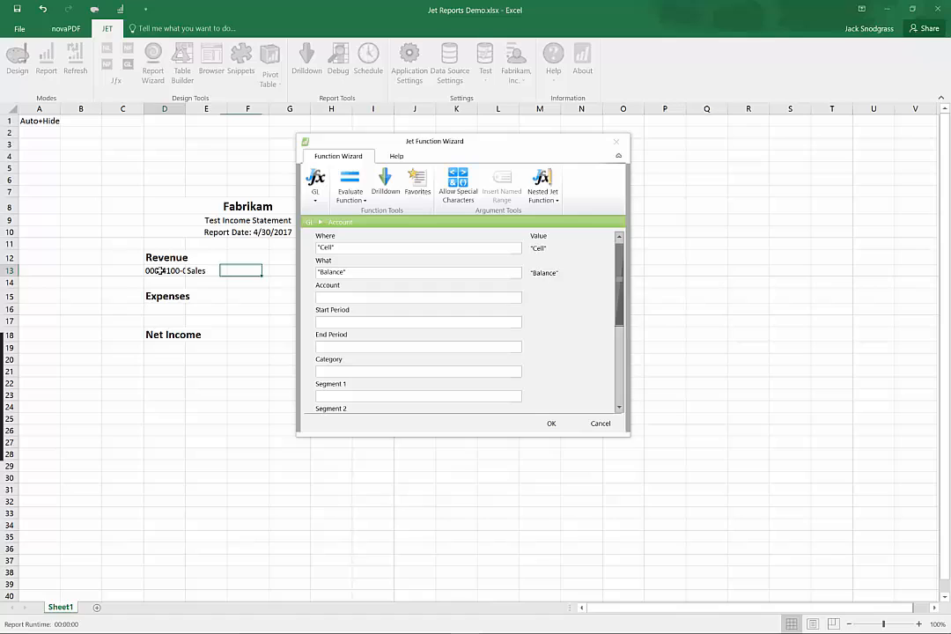
{"action": "left_click", "coordinate": [329, 300]}
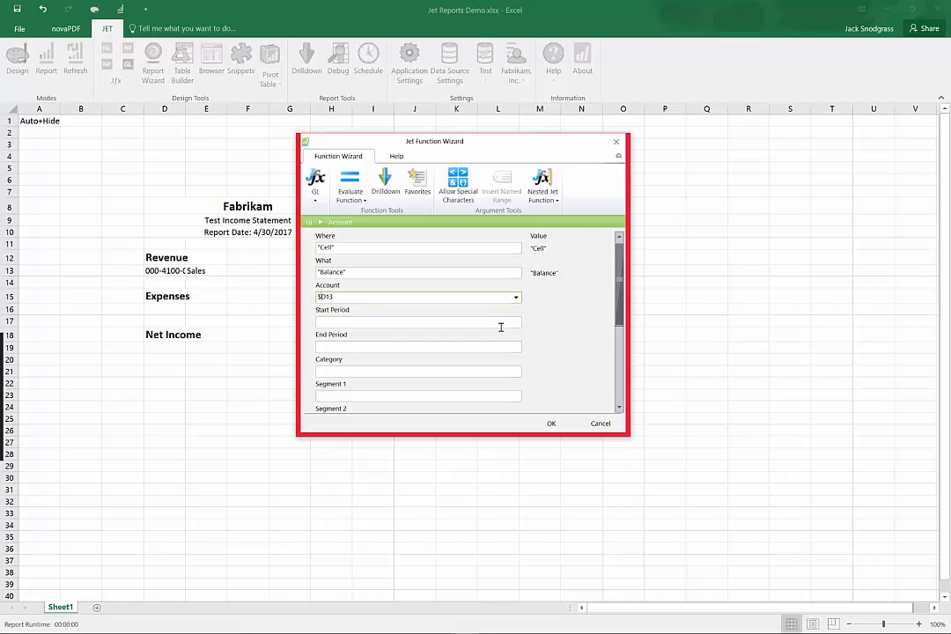
{"action": "left_click", "coordinate": [368, 325]}
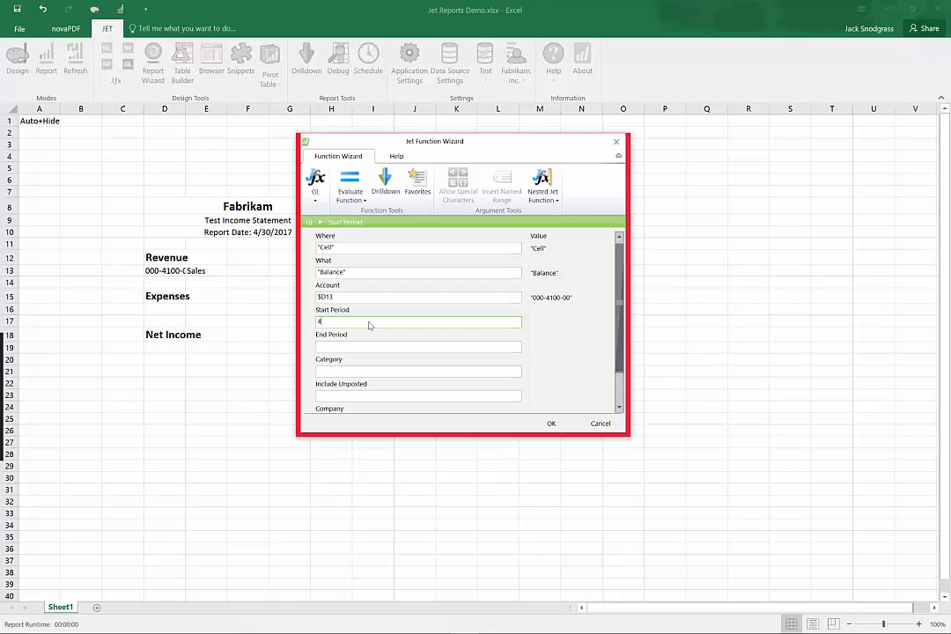
{"action": "key", "text": "Tab"}
{"action": "type", "text": "4"}
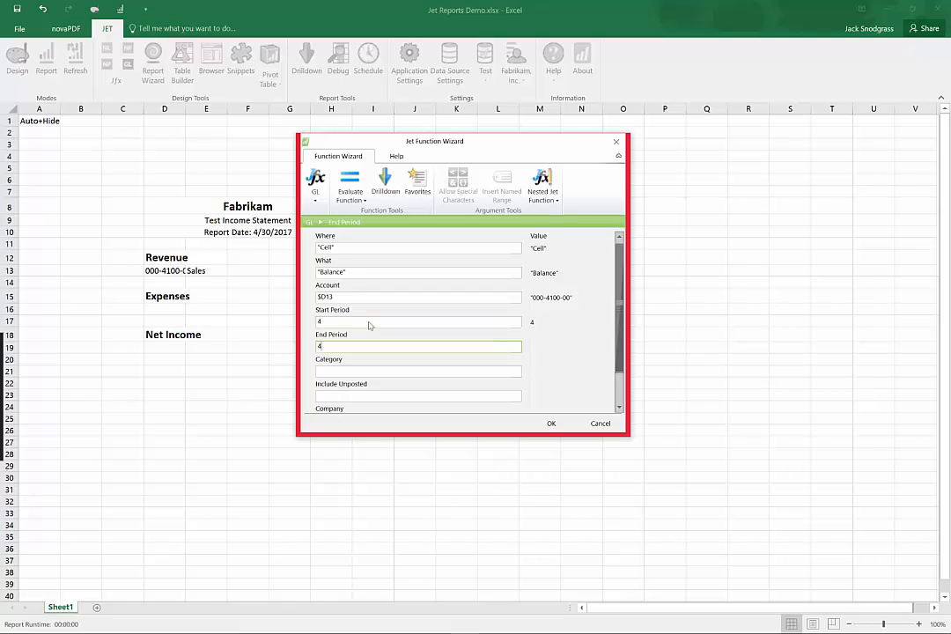
{"action": "key", "text": "Tab"}
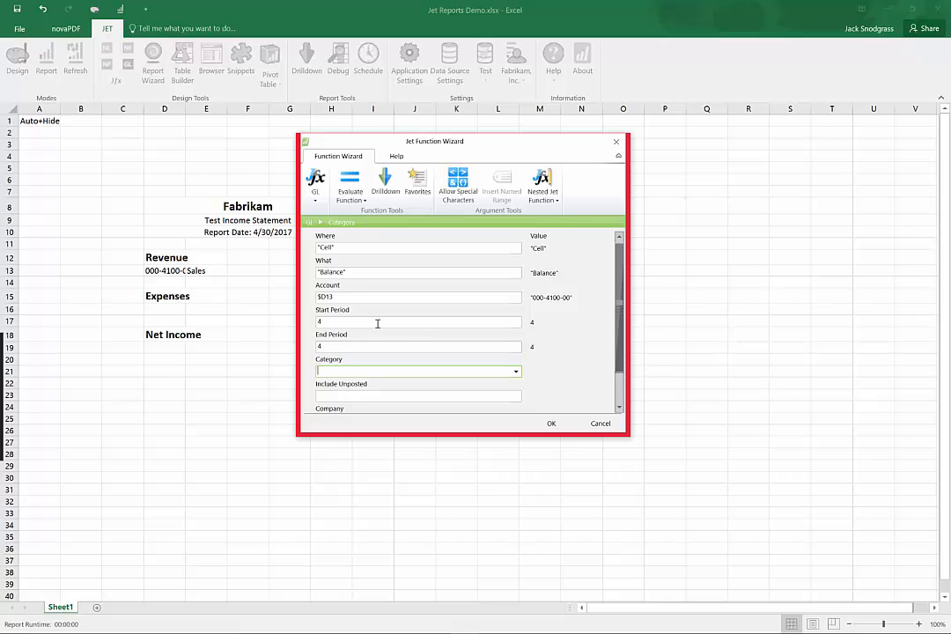
{"action": "left_click", "coordinate": [550, 423]}
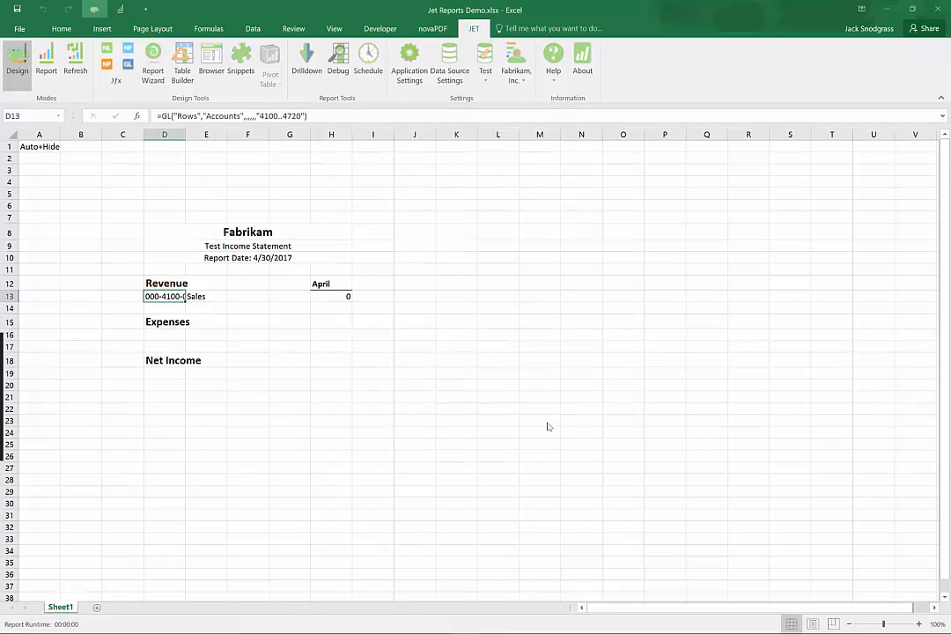
- Edit the GL function in H13 so that both Start Period and End Period are "2017/4"
{"action": "left_click", "coordinate": [328, 295]}
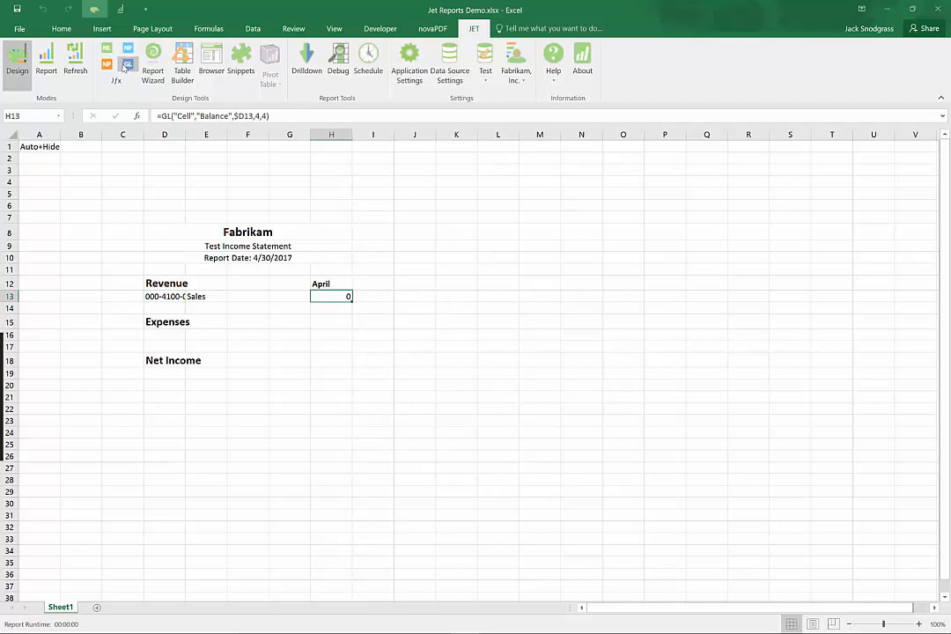
{"action": "left_click", "coordinate": [153, 78]}
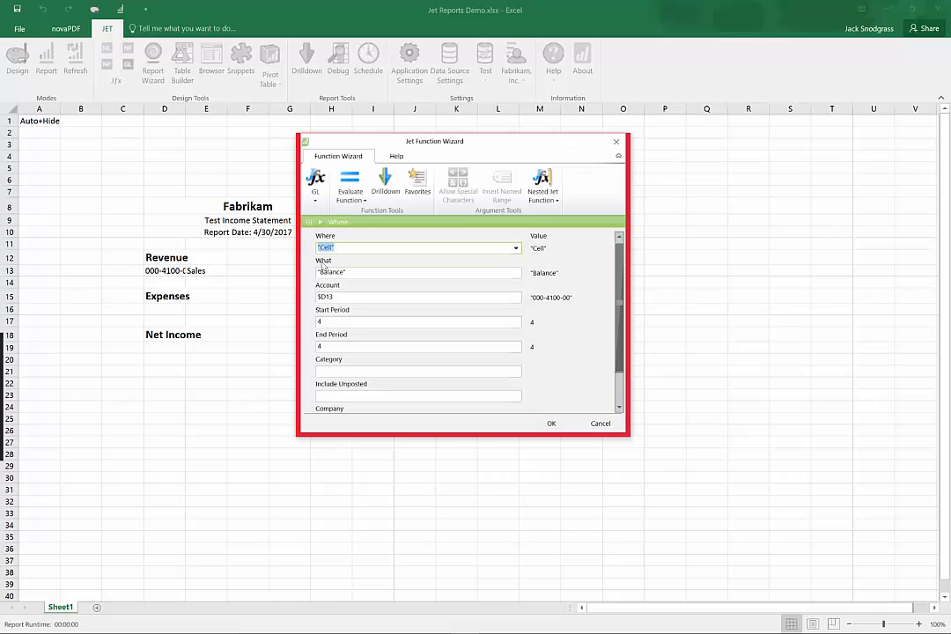
{"action": "left_click", "coordinate": [318, 324]}
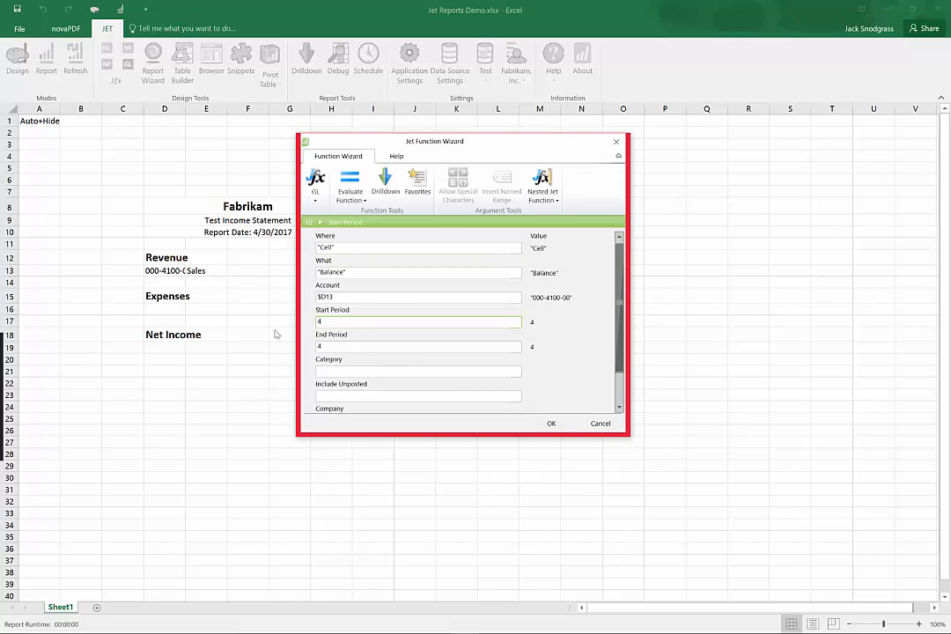
{"action": "type", "text": "2017/"}
{"action": "left_click", "coordinate": [319, 346]}
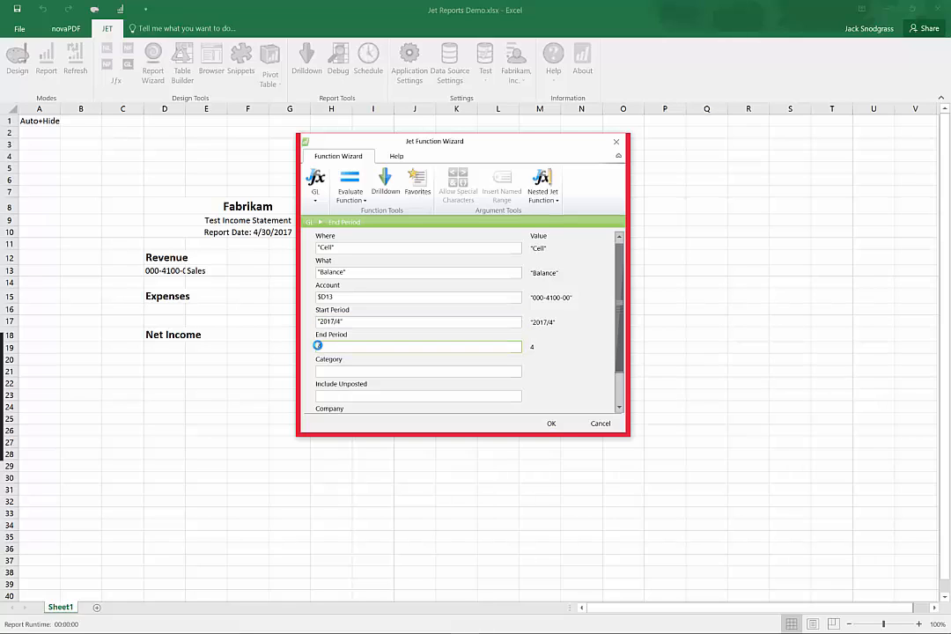
{"action": "type", "text": "2017/4"}
{"action": "key", "text": "Tab"}
{"action": "key", "text": "Return"}
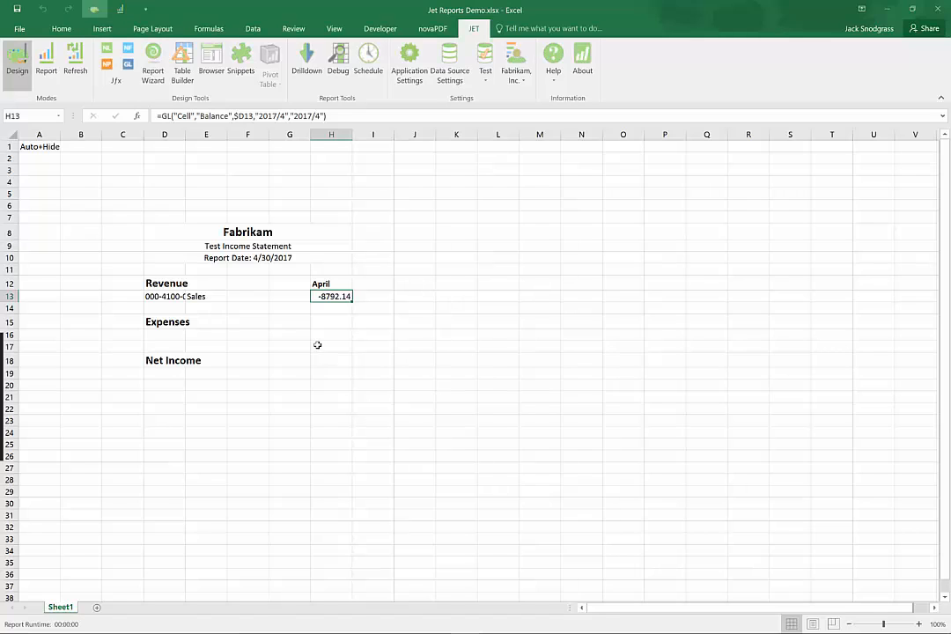
- Run the report to examine the April balances of the Revenue accounts, and return to design mode
{"action": "left_click", "coordinate": [49, 71]}
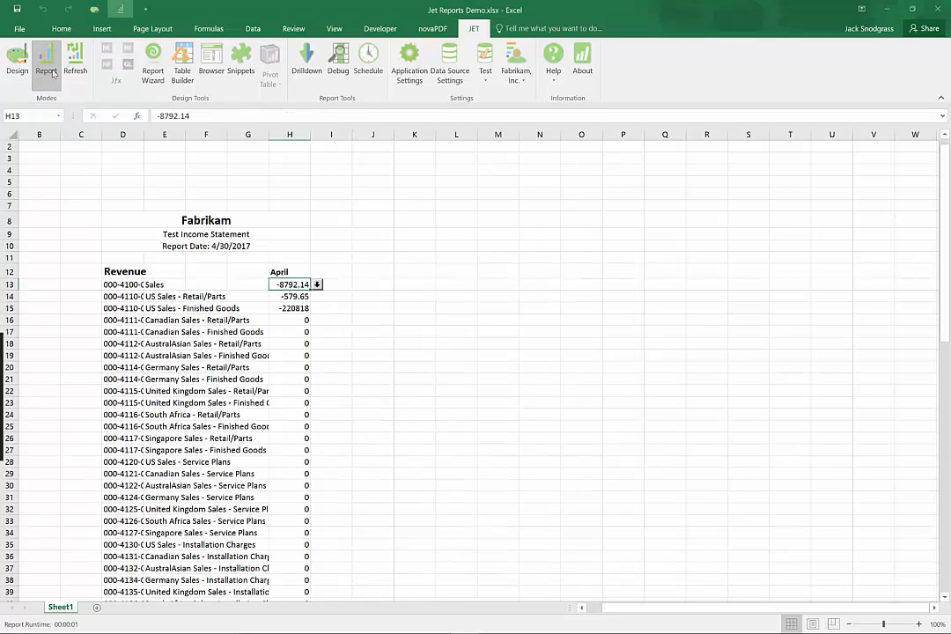
{"action": "left_click", "coordinate": [132, 285]}
{"action": "left_click", "coordinate": [136, 321]}
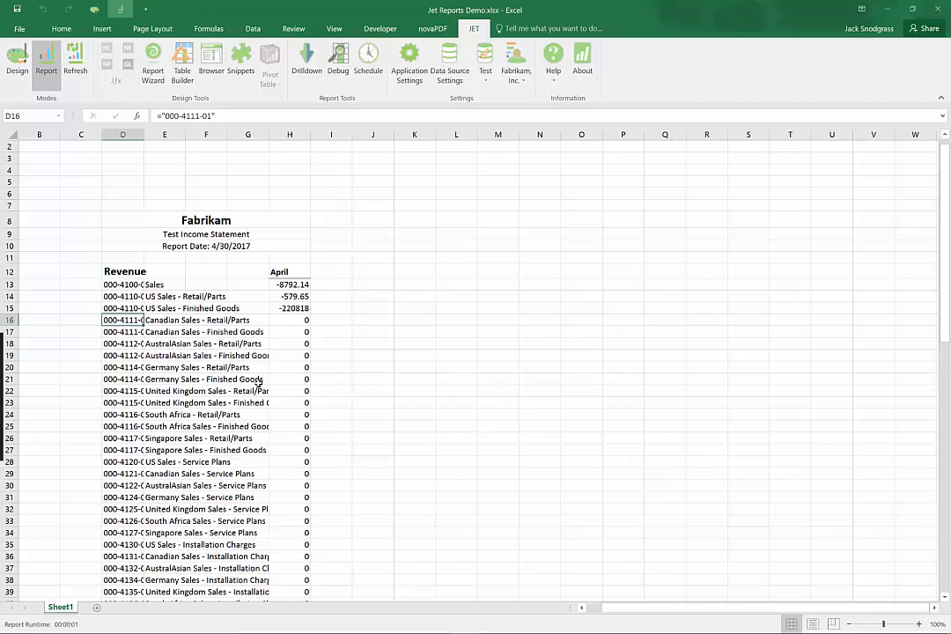
{"action": "left_click", "coordinate": [236, 354]}
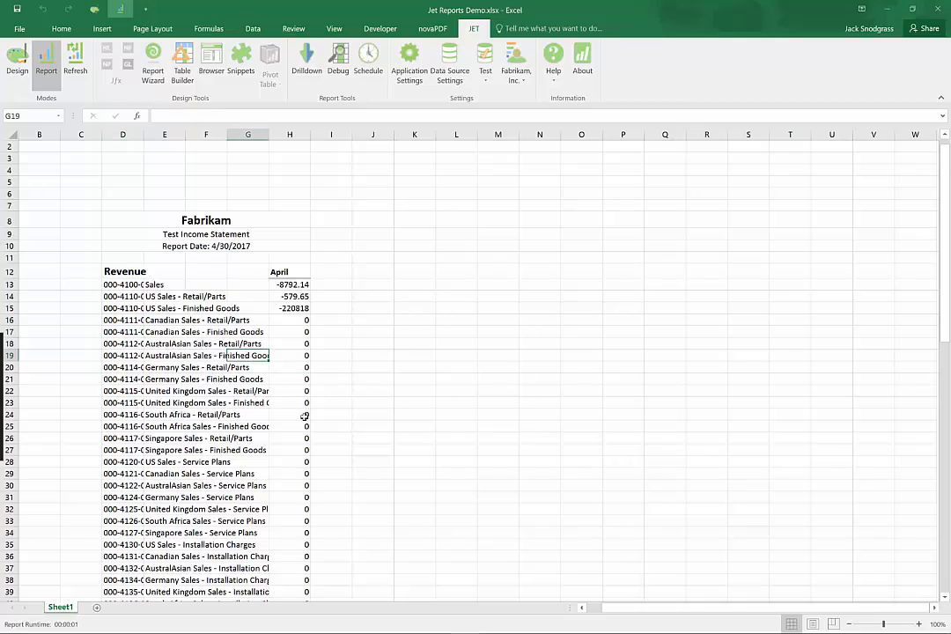
{"action": "scroll", "coordinate": [290, 415], "scroll_direction": "down", "scroll_amount": 4}
{"action": "scroll", "coordinate": [304, 416], "scroll_direction": "down", "scroll_amount": 9}
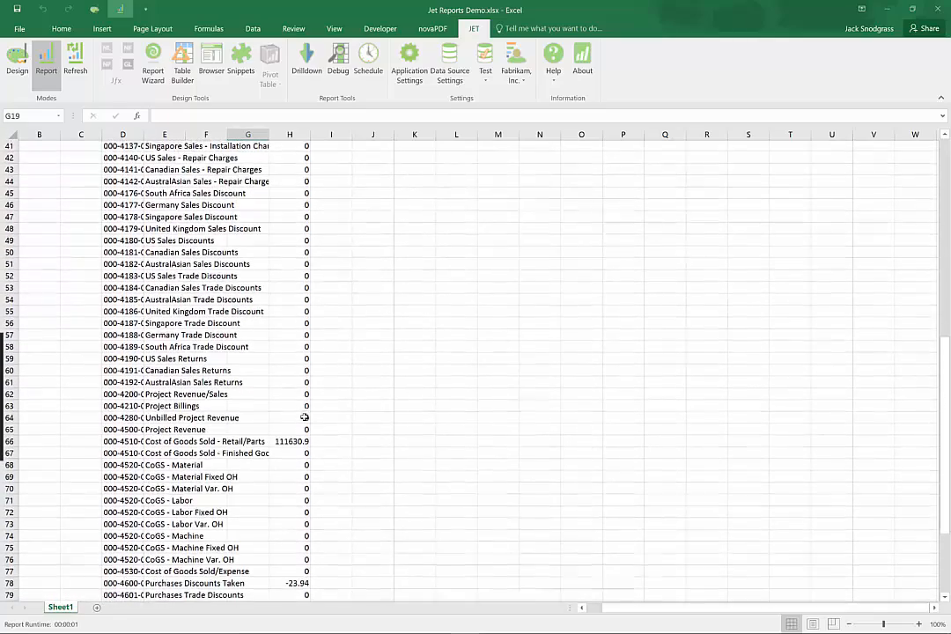
{"action": "left_click", "coordinate": [16, 64]}
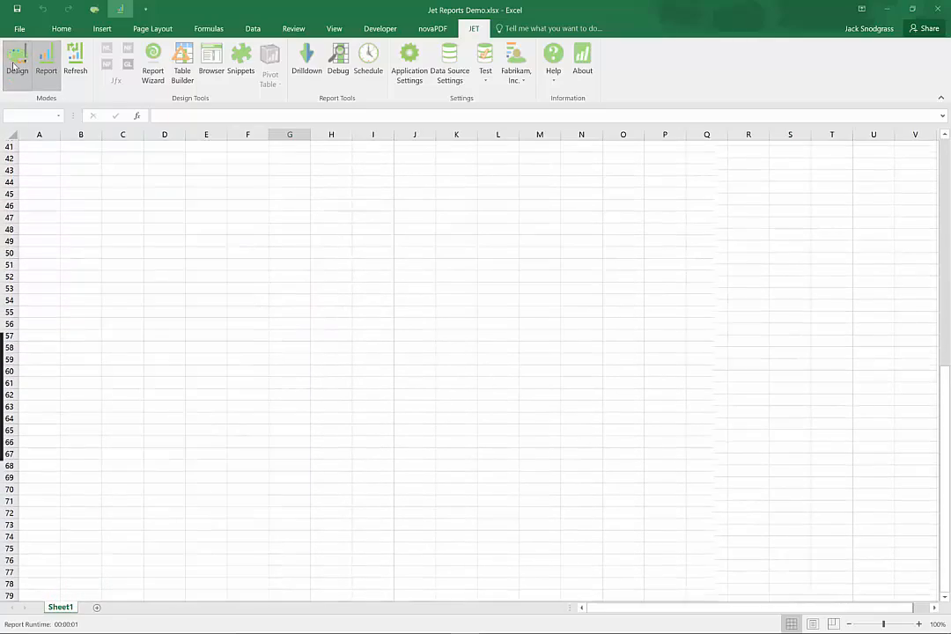
{"action": "scroll", "coordinate": [83, 177], "scroll_direction": "up", "scroll_amount": 7}
{"action": "scroll", "coordinate": [84, 176], "scroll_direction": "up", "scroll_amount": 7}
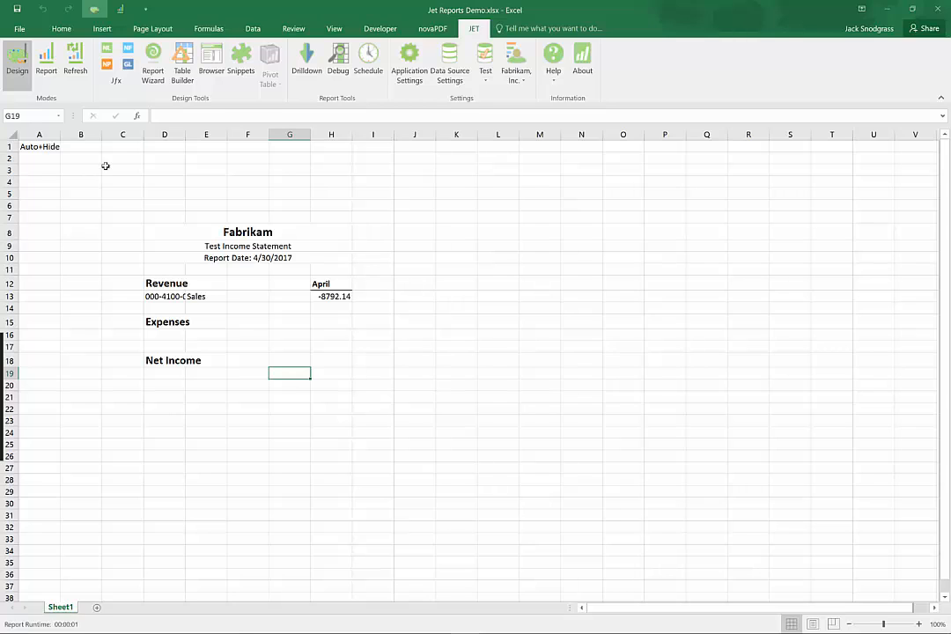
- Enter the column keyword "Fit" in cells D1, E1 and H1
{"action": "left_click", "coordinate": [160, 150]}
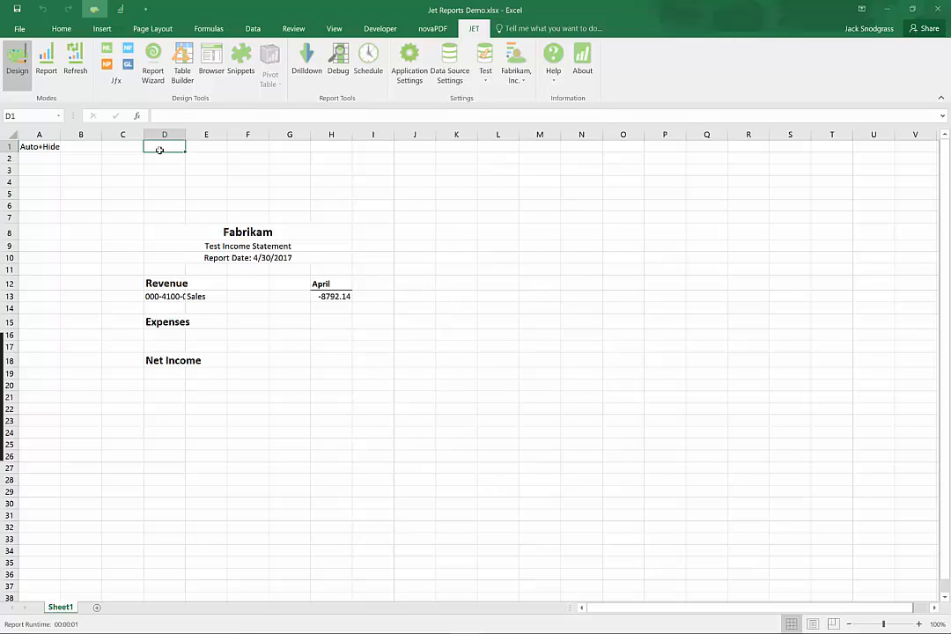
{"action": "type", "text": "Fit"}
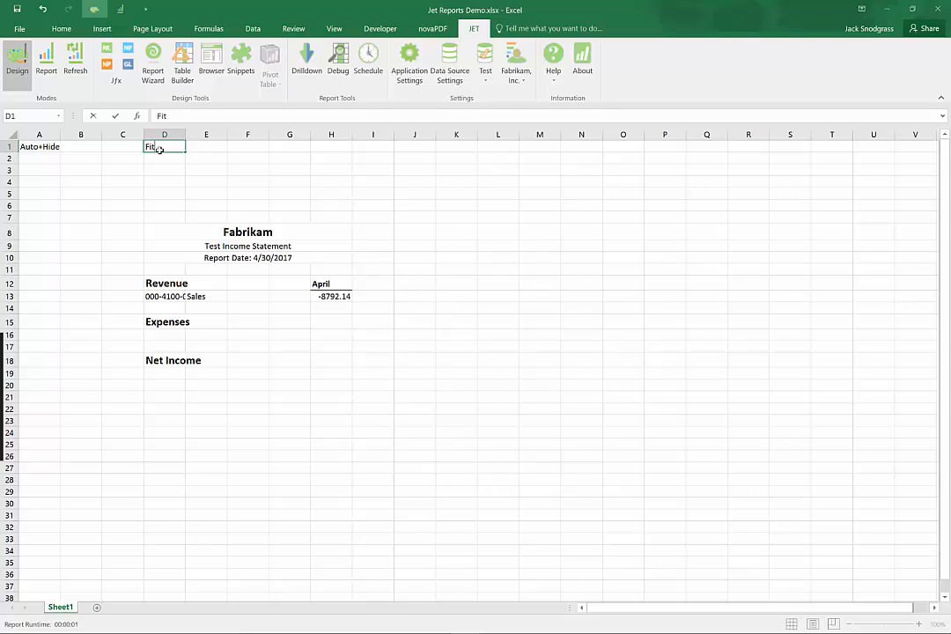
{"action": "key", "text": "Tab"}
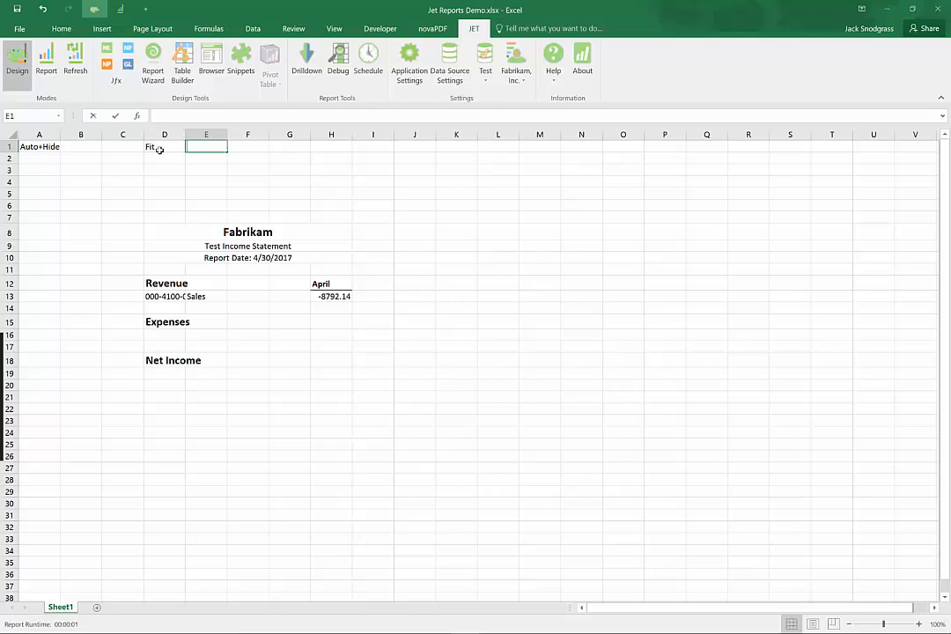
{"action": "type", "text": "Fit"}
{"action": "key", "text": "Tab"}
{"action": "key", "text": "Tab"}
{"action": "key", "text": "Tab"}
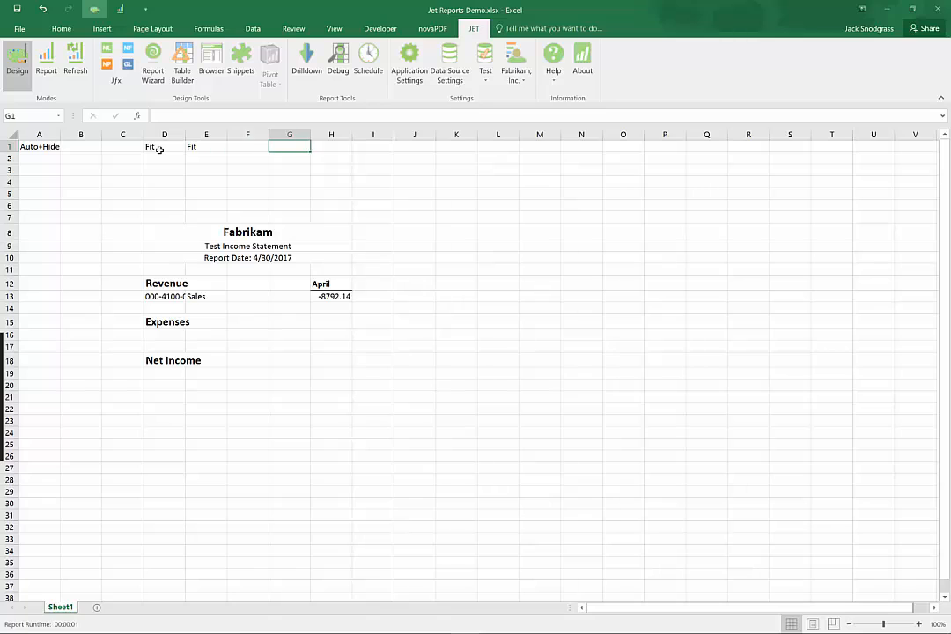
{"action": "type", "text": "Fit"}
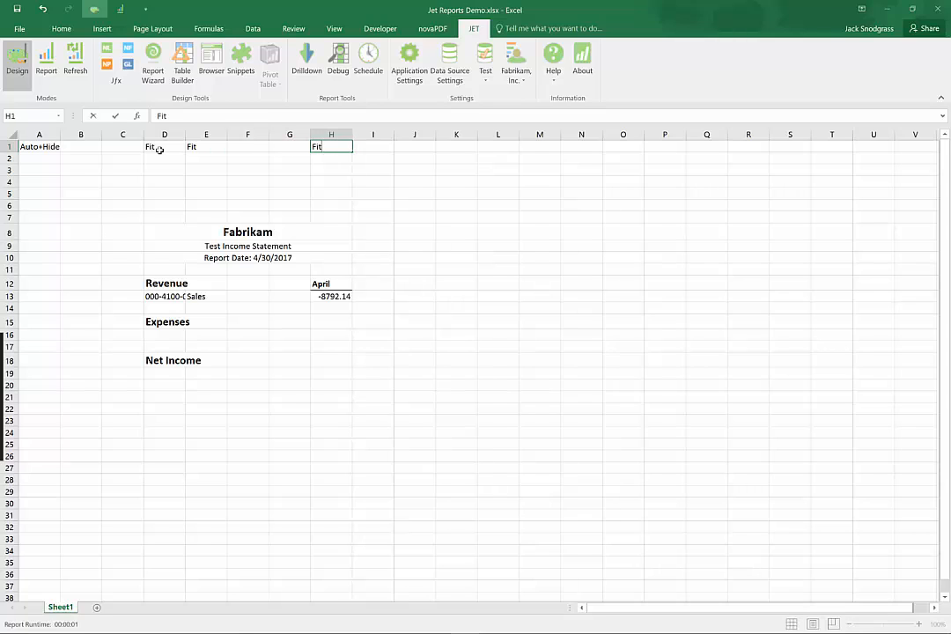
{"action": "left_click", "coordinate": [163, 170]}
- Run the report and examine the fitted account, name and April columns through the list of accounts
{"action": "left_click", "coordinate": [41, 69]}
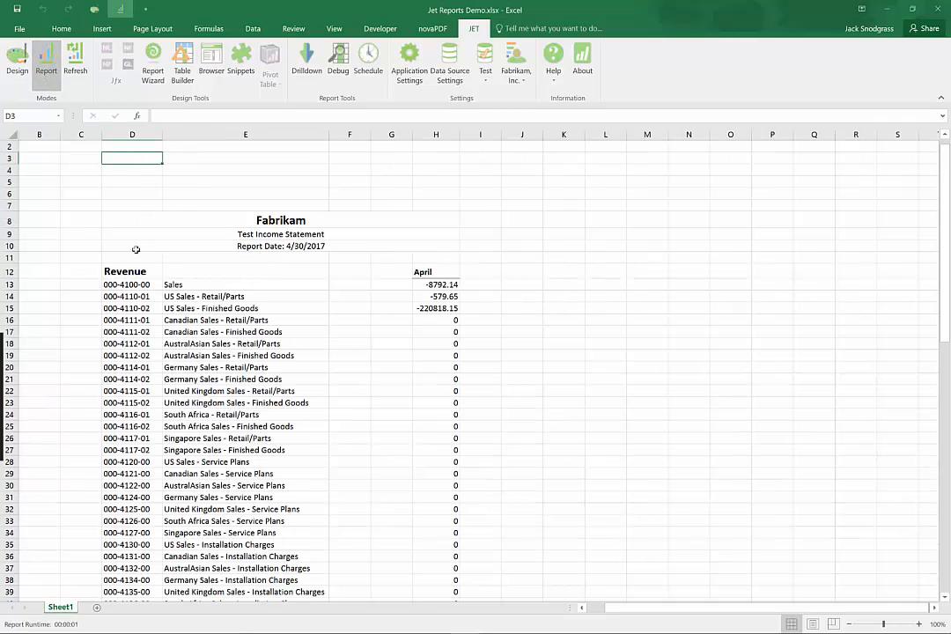
{"action": "scroll", "coordinate": [246, 412], "scroll_direction": "down", "scroll_amount": 1}
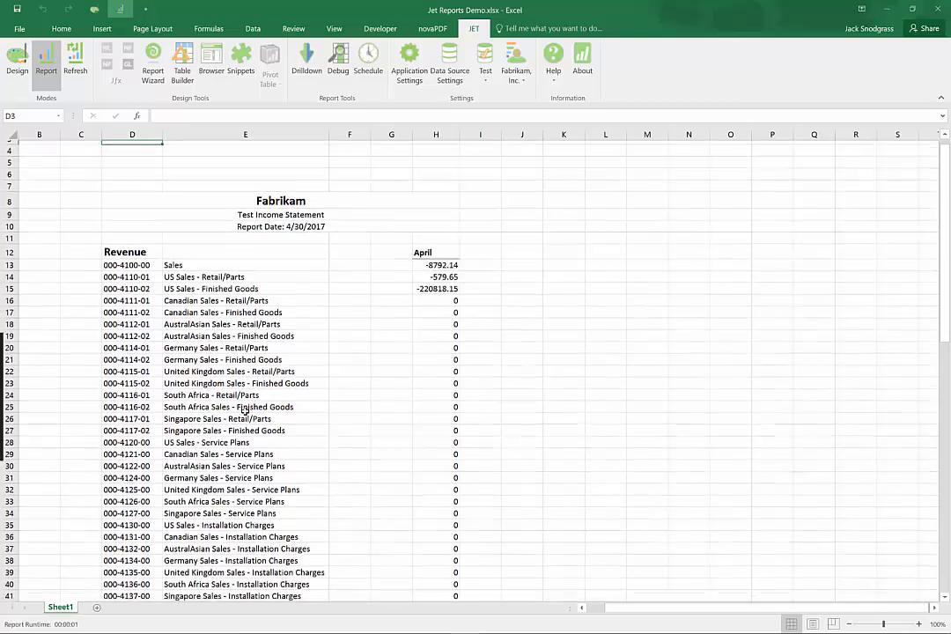
{"action": "scroll", "coordinate": [246, 412], "scroll_direction": "down", "scroll_amount": 6}
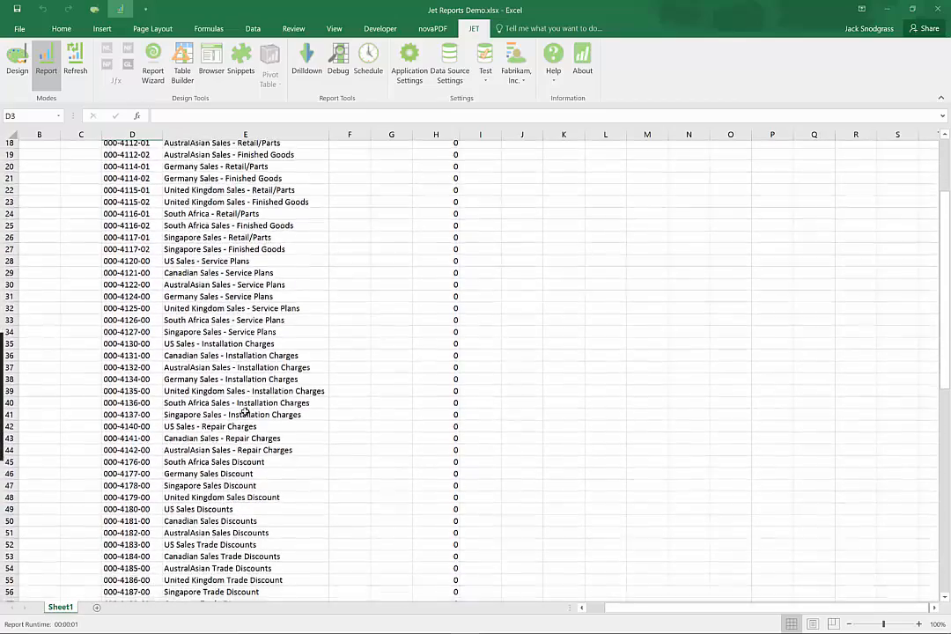
{"action": "scroll", "coordinate": [247, 411], "scroll_direction": "down", "scroll_amount": 4}
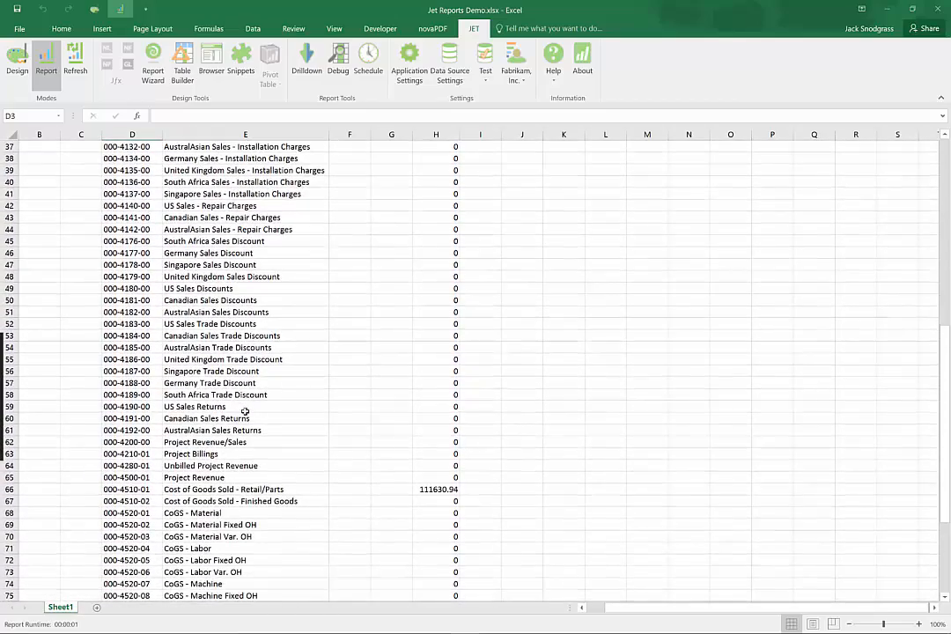
{"action": "scroll", "coordinate": [247, 412], "scroll_direction": "up", "scroll_amount": 12}
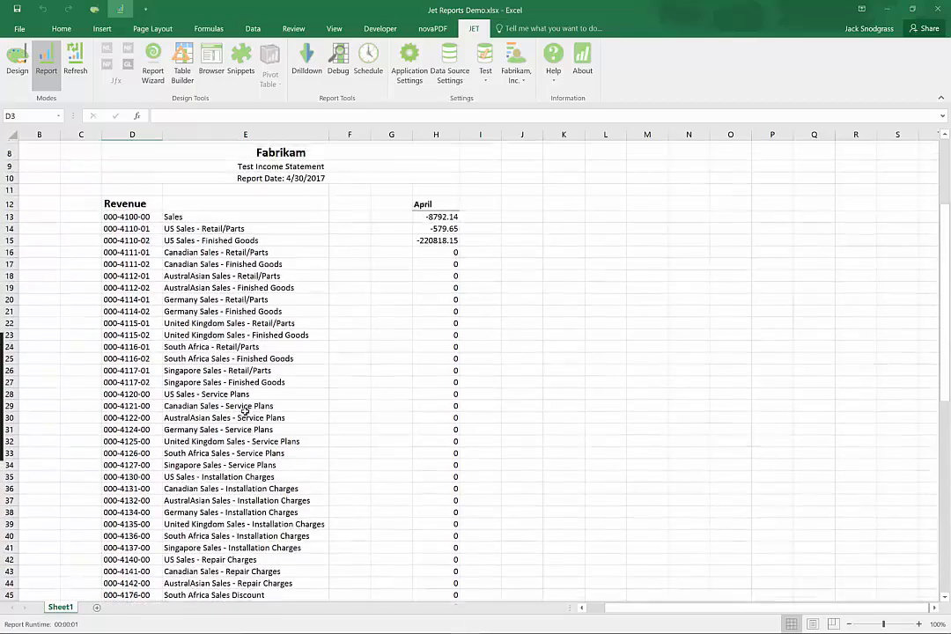
{"action": "left_click", "coordinate": [212, 296]}
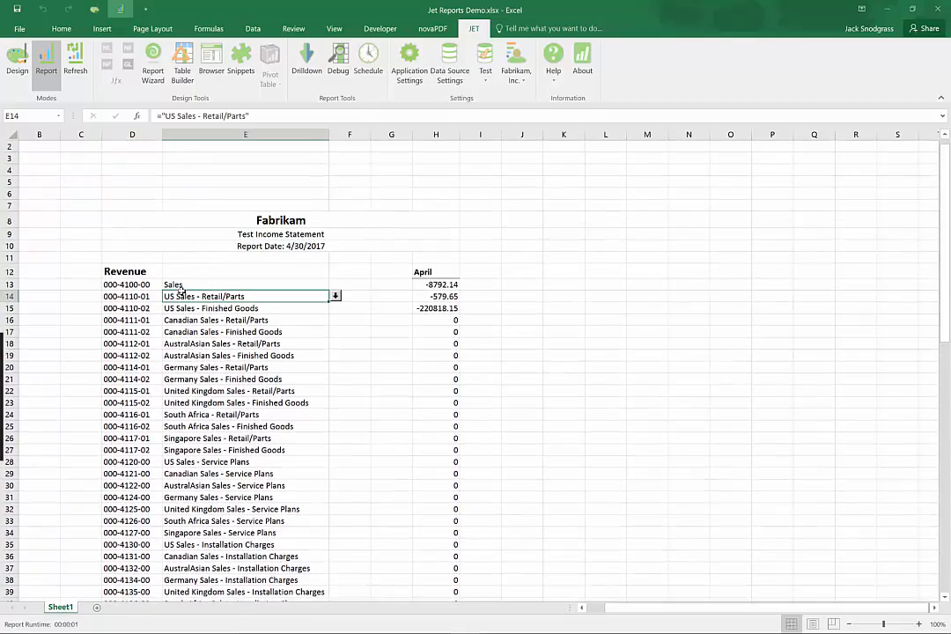
- Return to design mode and enter the keyword "Hide+?" in cell B1
{"action": "left_click", "coordinate": [185, 272]}
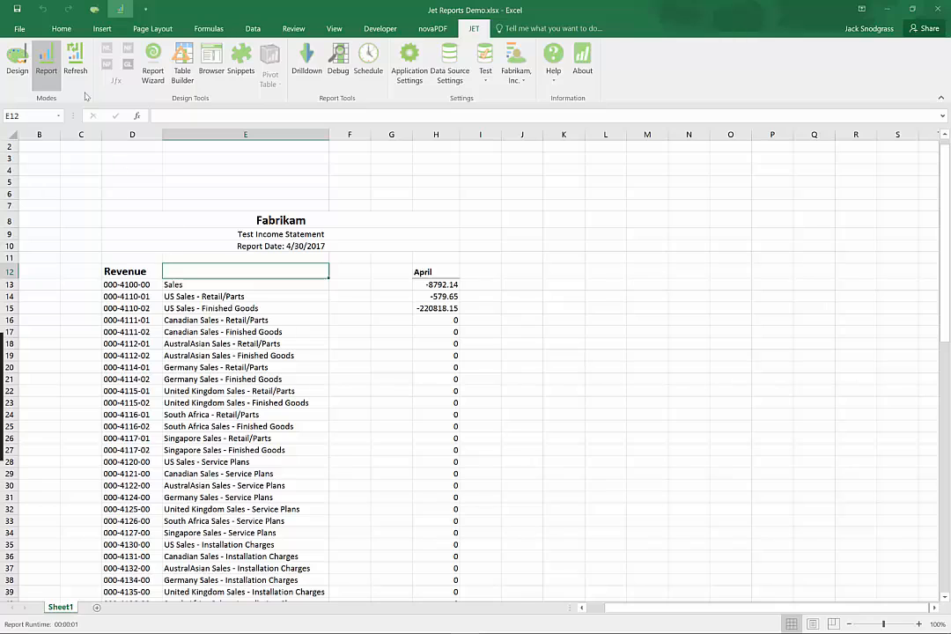
{"action": "left_click", "coordinate": [20, 63]}
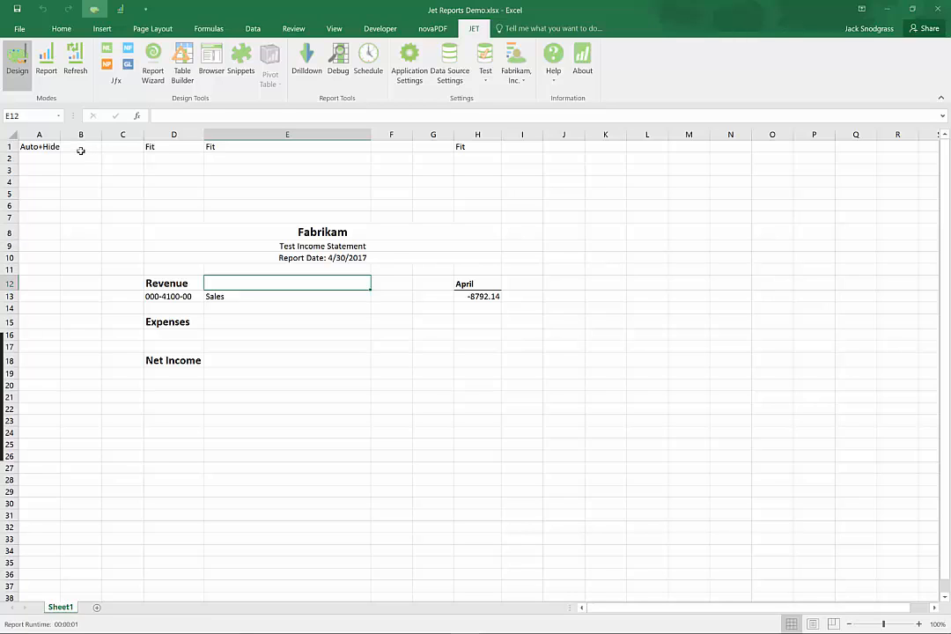
{"action": "left_click", "coordinate": [80, 146]}
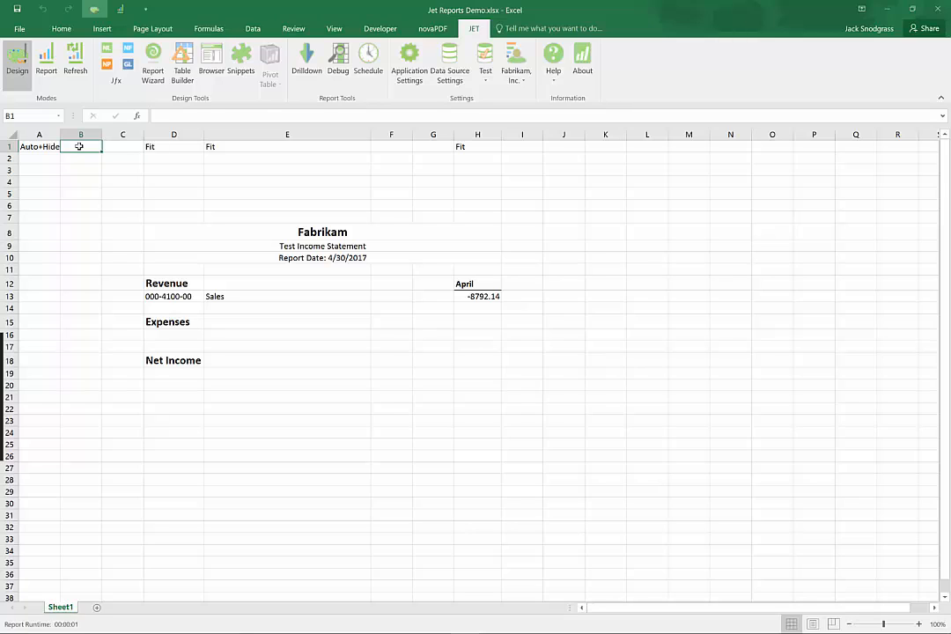
{"action": "type", "text": "Hide"}
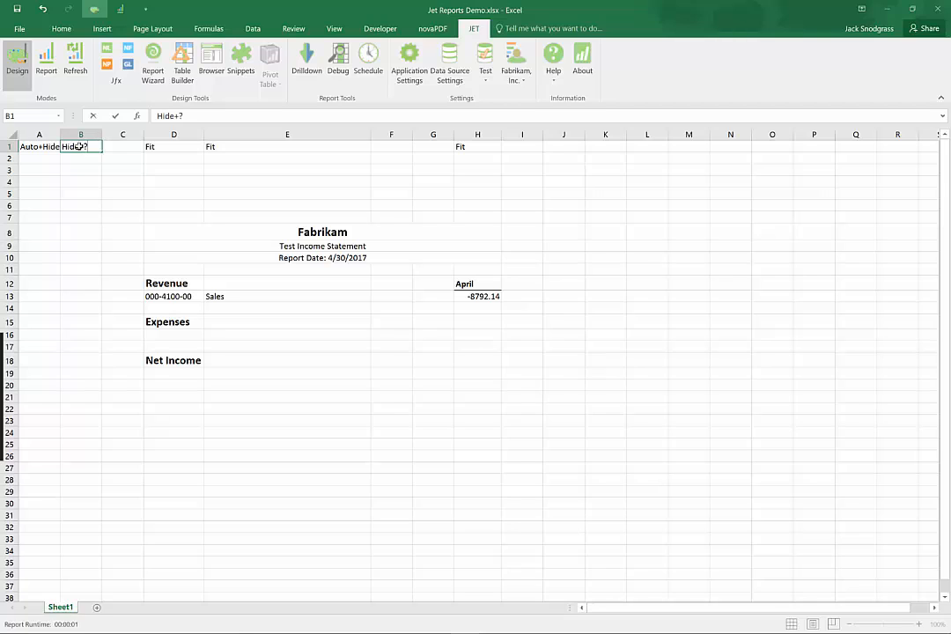
{"action": "type", "text": "+?"}
{"action": "left_click", "coordinate": [87, 283]}
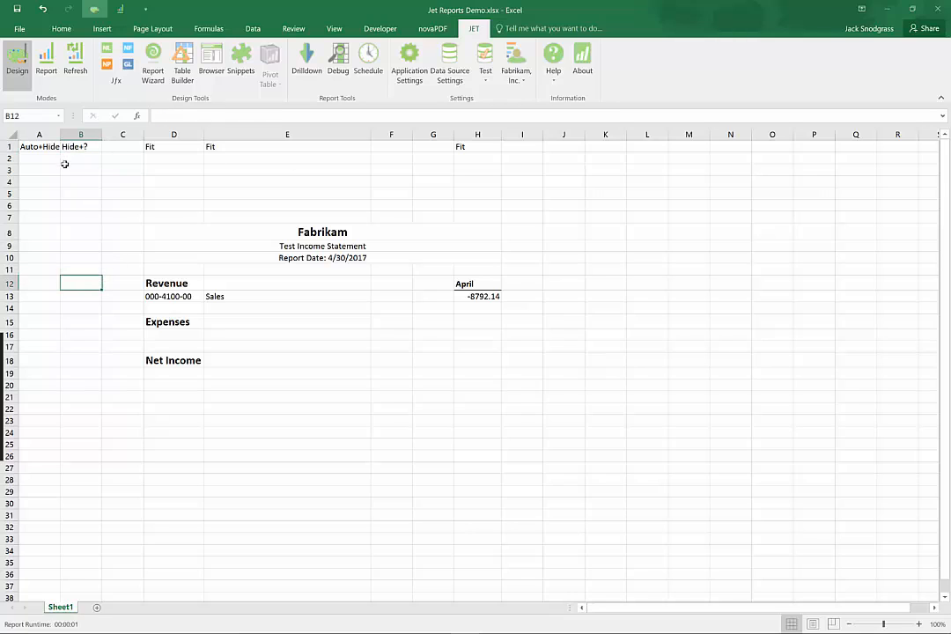
- Enter the column keyword "Hide" in cells F1 and G1, and run the report to check the column layout
{"action": "left_click", "coordinate": [392, 145]}
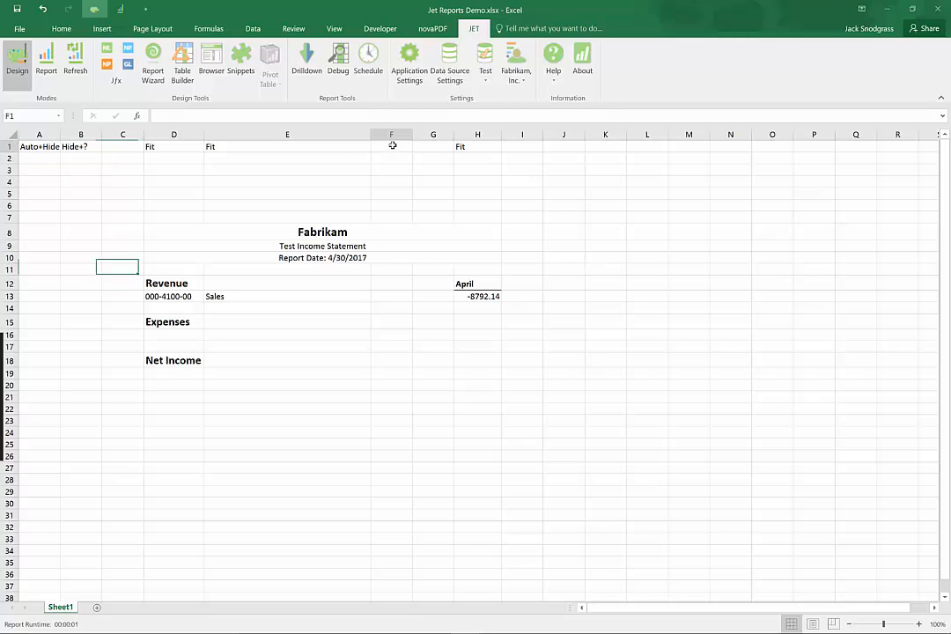
{"action": "left_click", "coordinate": [438, 147]}
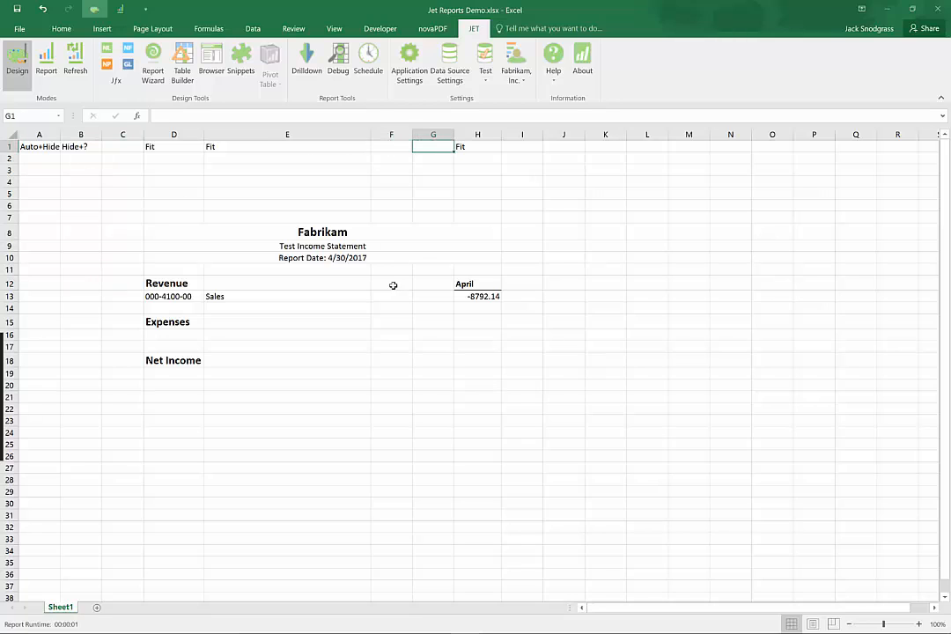
{"action": "left_click", "coordinate": [399, 148]}
{"action": "type", "text": "Hide"}
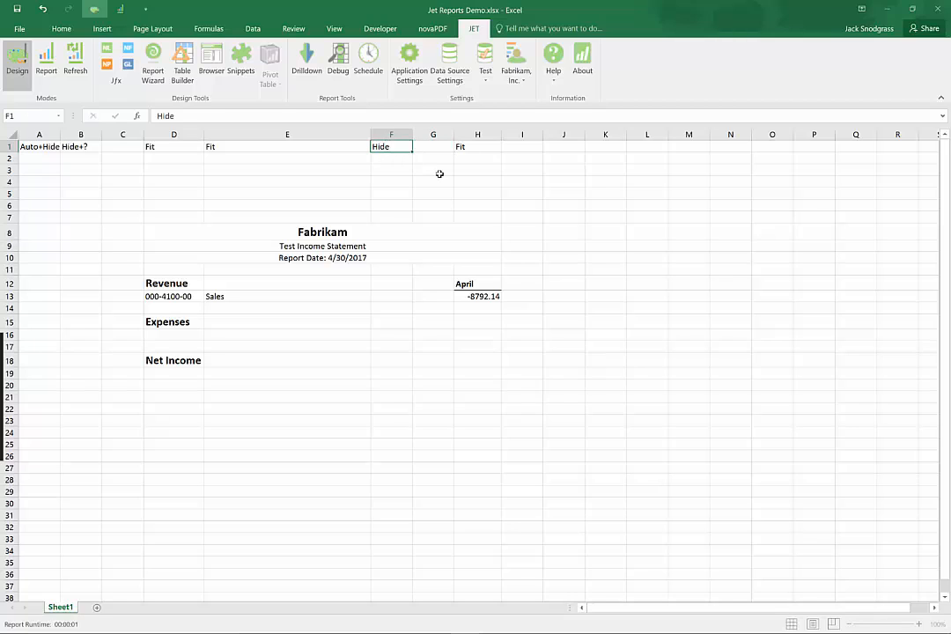
{"action": "key", "text": "Tab"}
{"action": "type", "text": "Hide"}
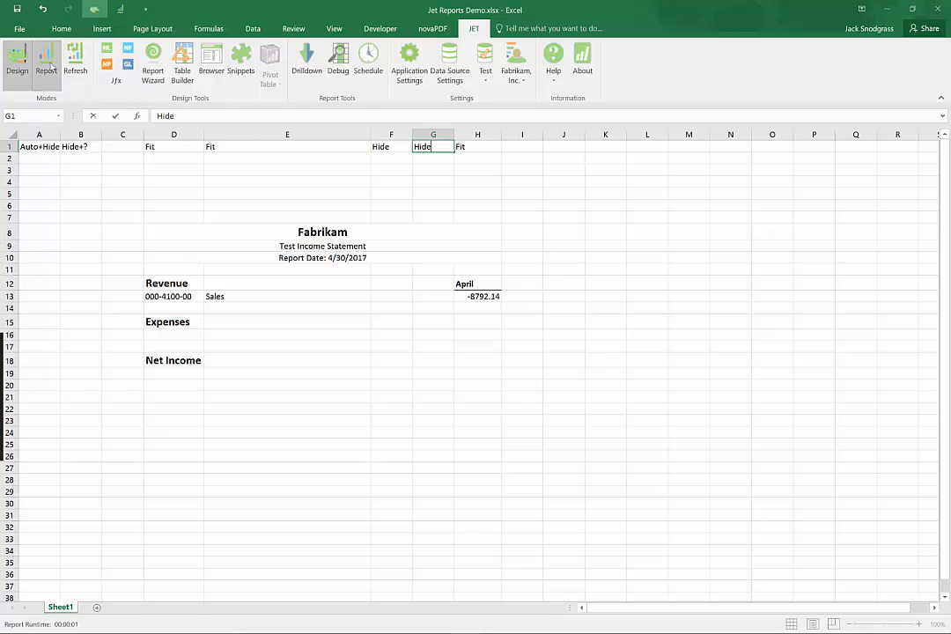
{"action": "left_click", "coordinate": [233, 181]}
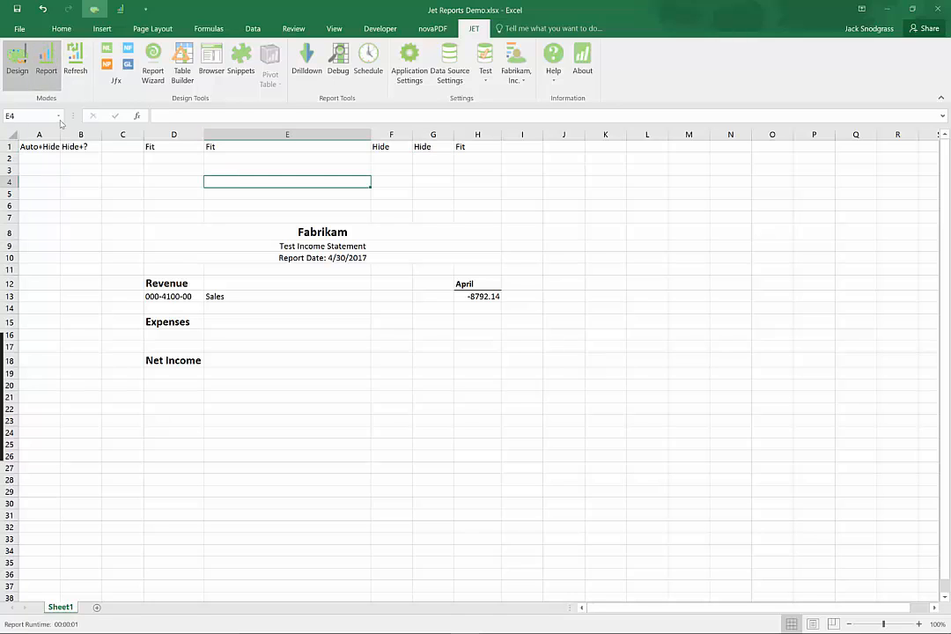
{"action": "left_click", "coordinate": [48, 72]}
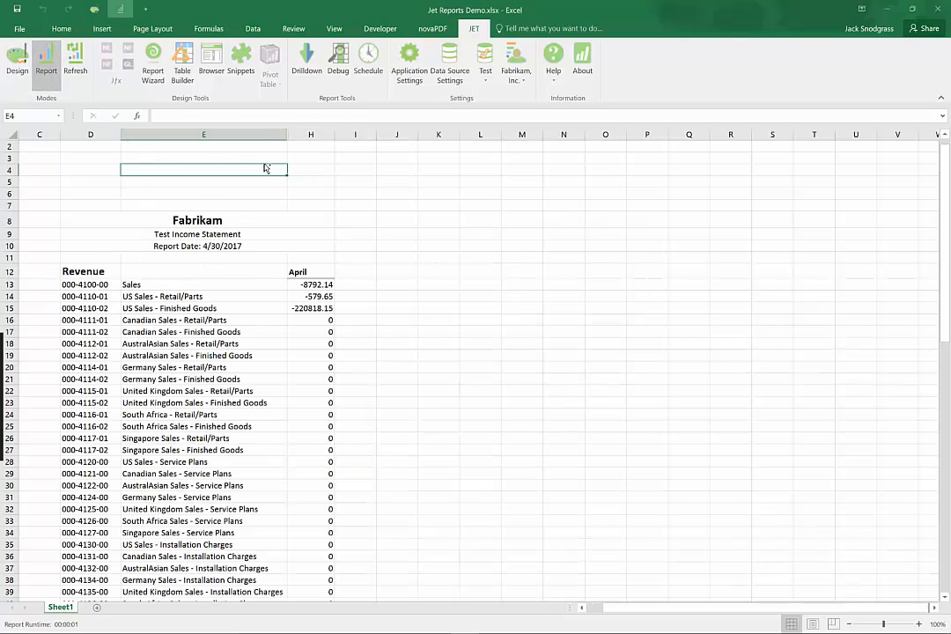
- In design mode, enter the formula =IF(H13=0,"Hide","Show") in B13, and run the report to check the listed accounts
{"action": "left_click", "coordinate": [15, 60]}
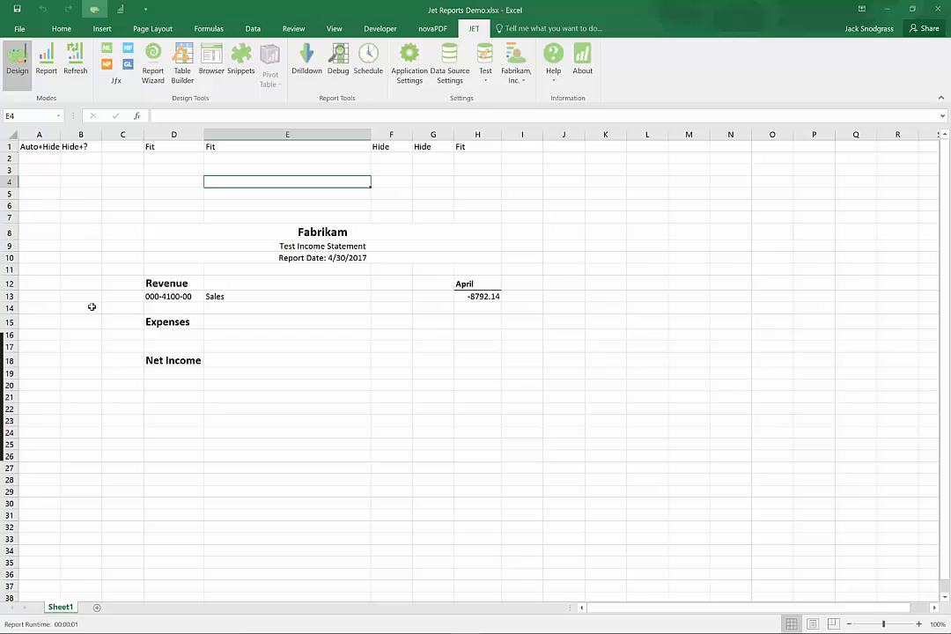
{"action": "left_click", "coordinate": [79, 298]}
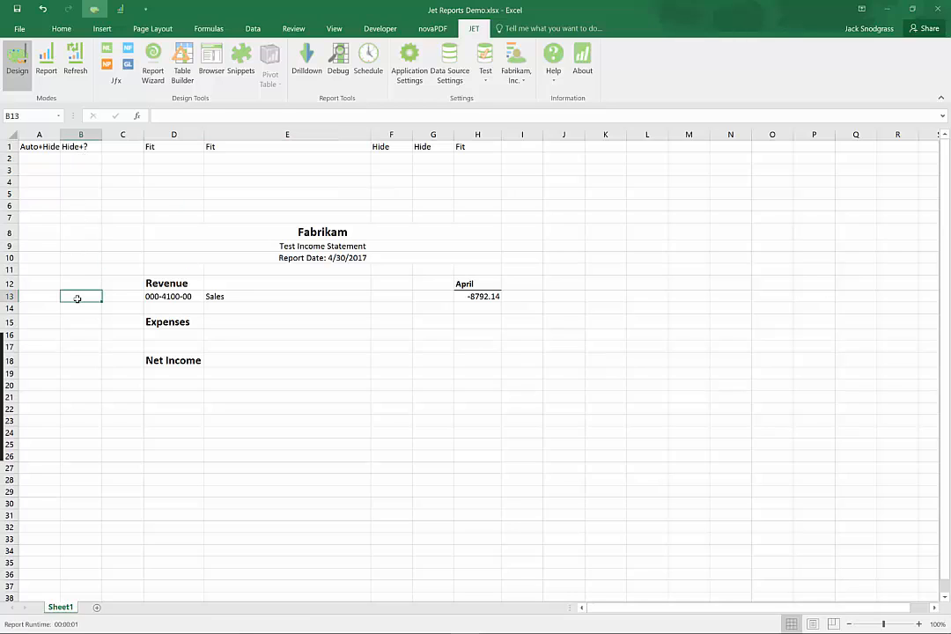
{"action": "type", "text": "="}
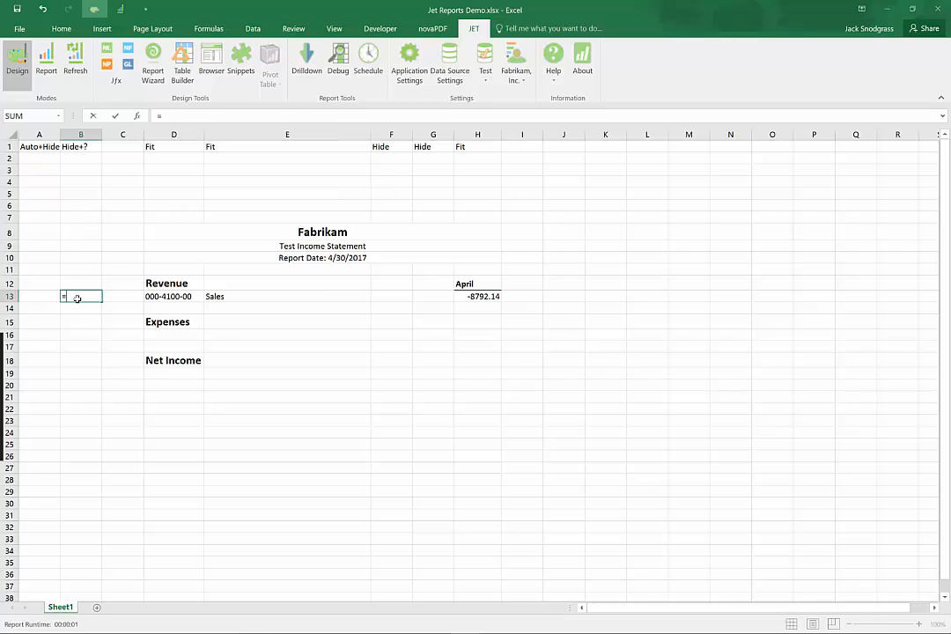
{"action": "type", "text": "if"}
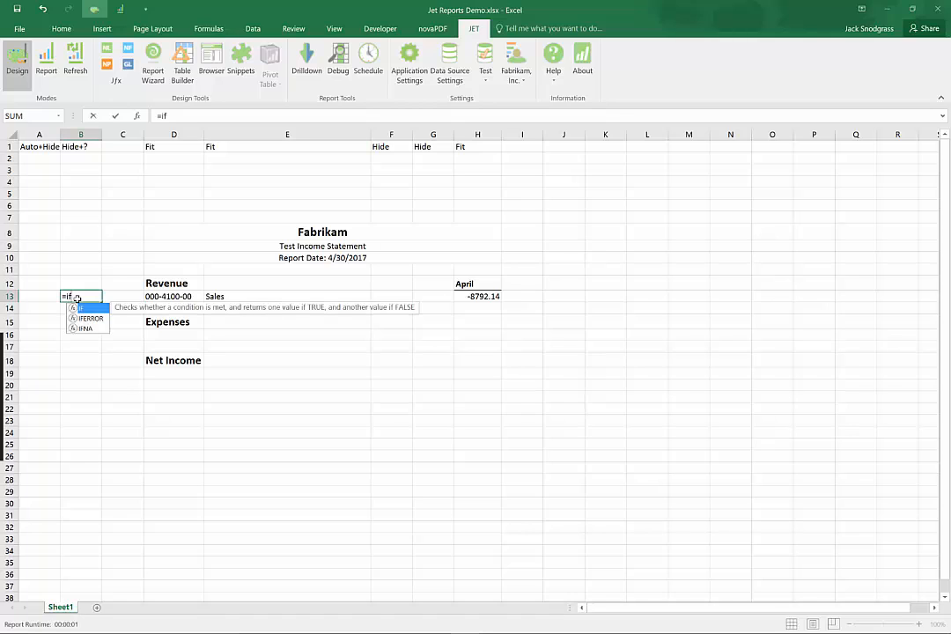
{"action": "key", "text": "Tab"}
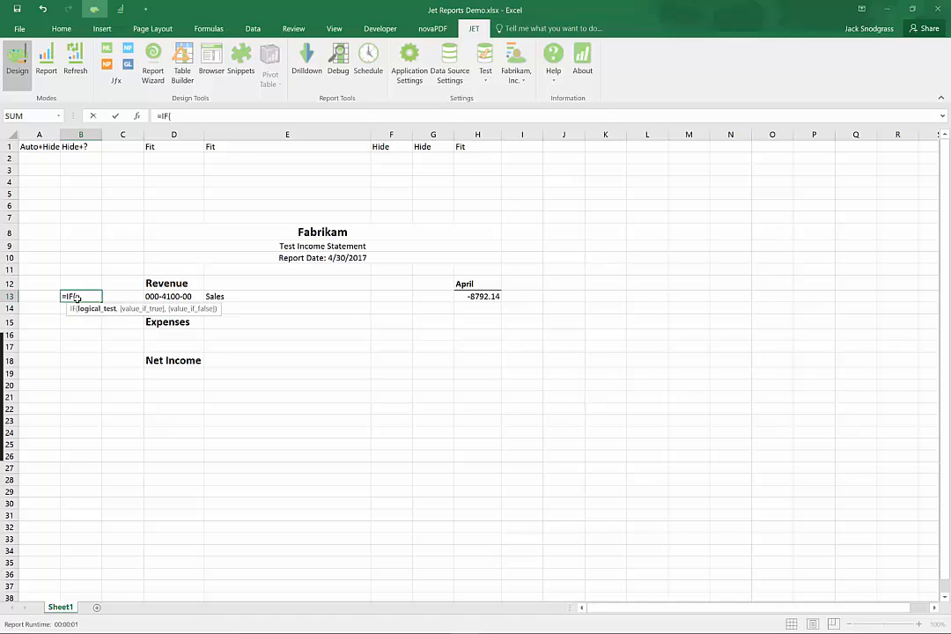
{"action": "left_click", "coordinate": [463, 297]}
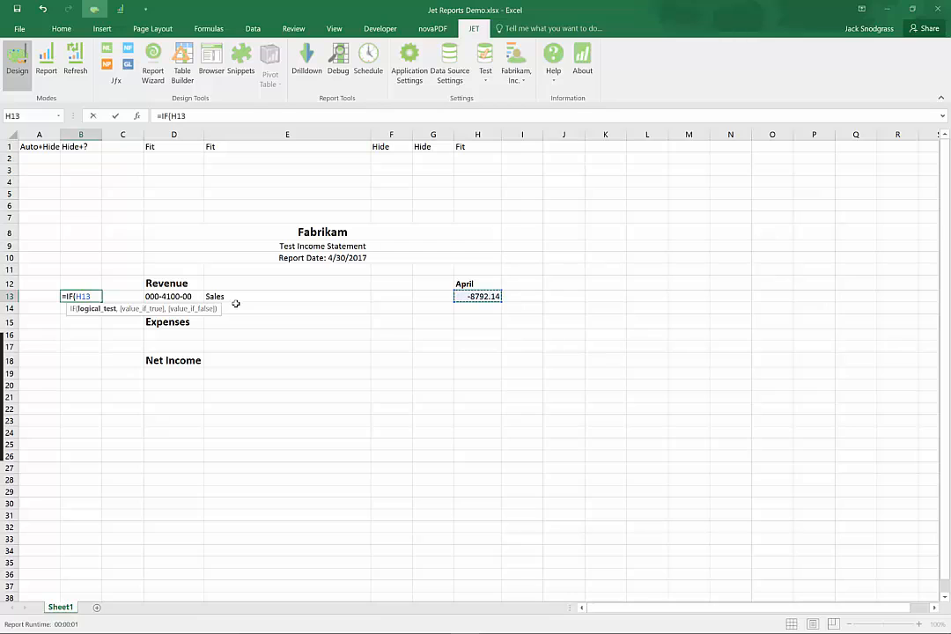
{"action": "type", "text": "=0,\""}
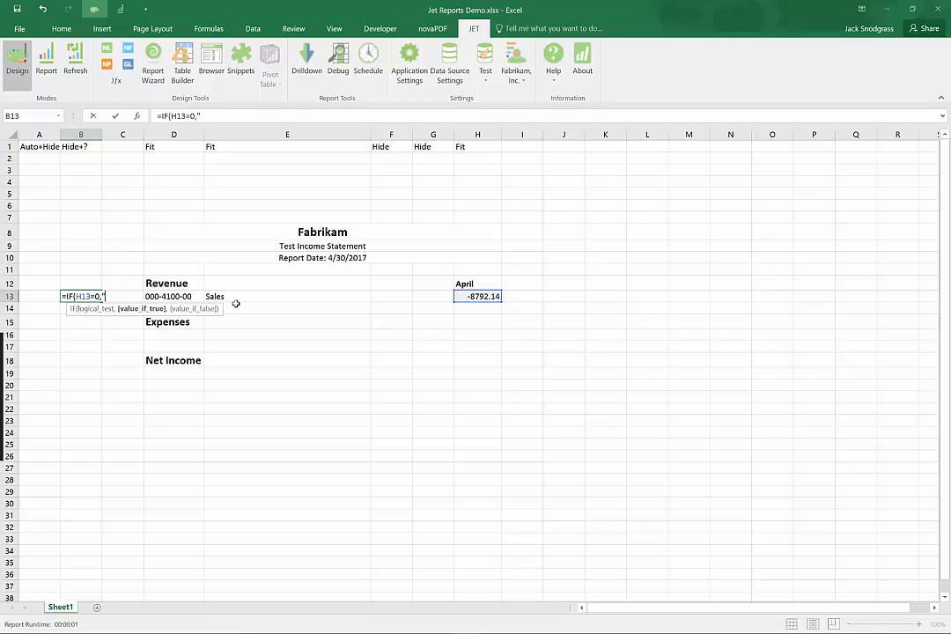
{"action": "type", "text": "Hide\","}
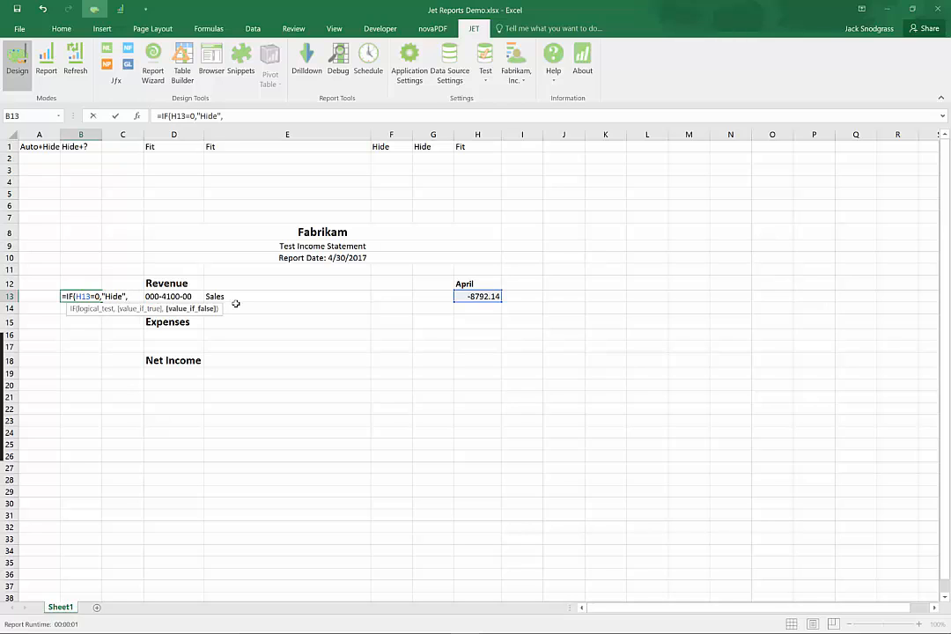
{"action": "type", "text": "Show"}
{"action": "key", "text": "BackSpace"}
{"action": "key", "text": "BackSpace"}
{"action": "key", "text": "BackSpace"}
{"action": "key", "text": "BackSpace"}
{"action": "type", "text": "\"Show"}
{"action": "key", "text": "Return"}
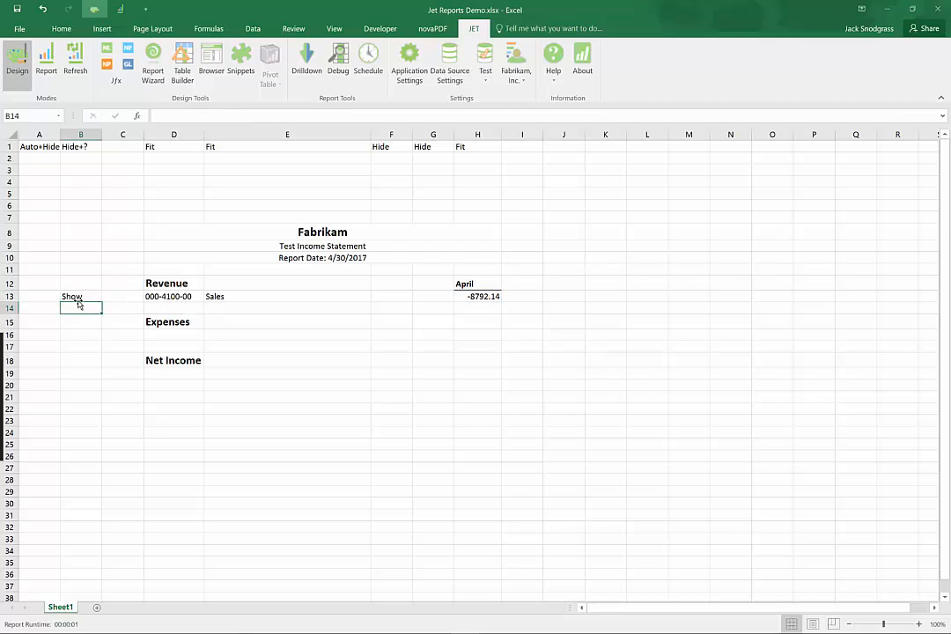
{"action": "left_click", "coordinate": [46, 64]}
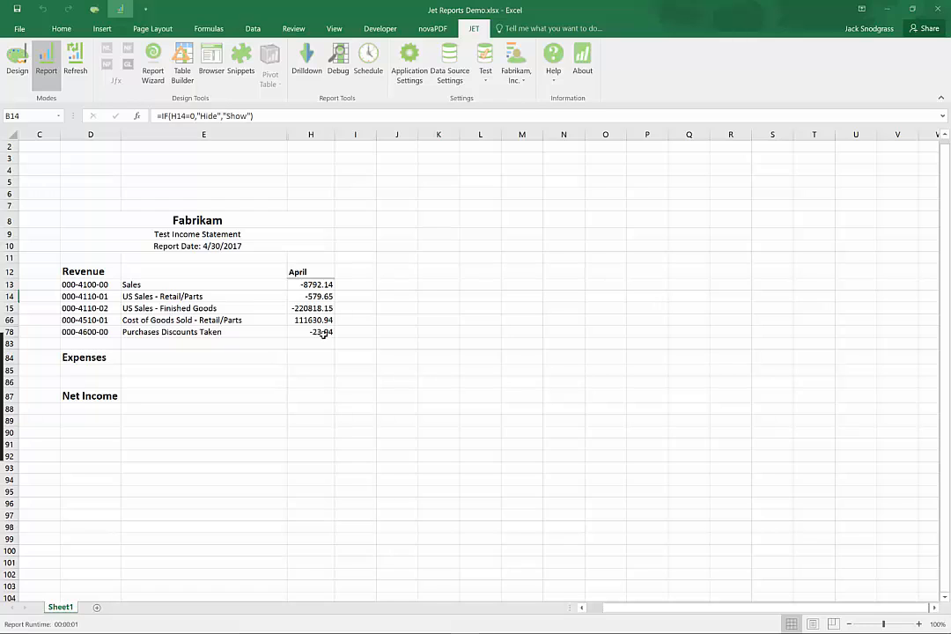
- Return to design mode and enter the column heading "YTD" in I12, beside April
{"action": "left_click", "coordinate": [27, 73]}
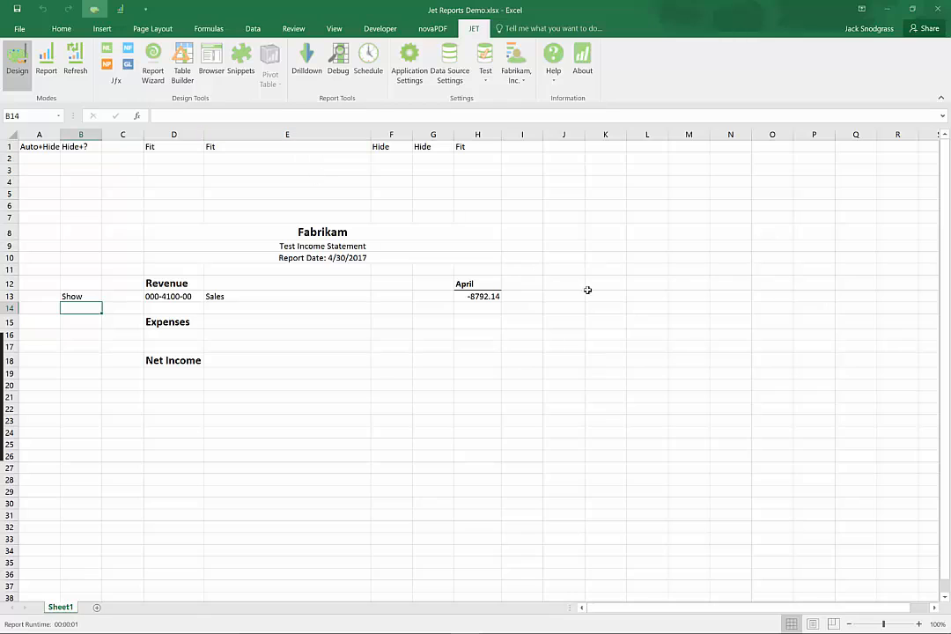
{"action": "left_click", "coordinate": [509, 283]}
{"action": "type", "text": "YTD"}
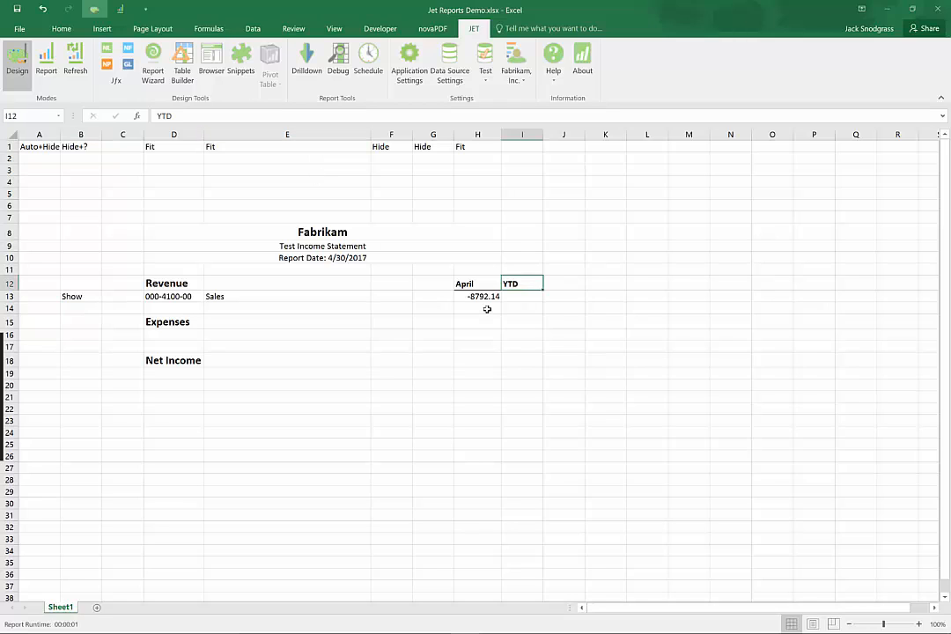
- Start a GL function in I13 with Where "Cell", What "Balance" and Account $D13
{"action": "left_click", "coordinate": [526, 296]}
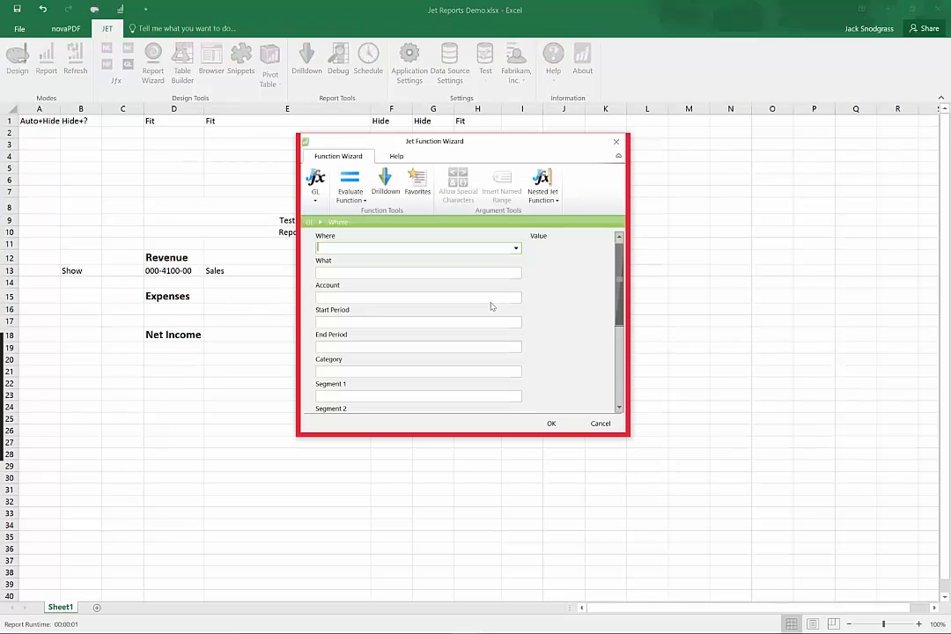
{"action": "left_click", "coordinate": [518, 251]}
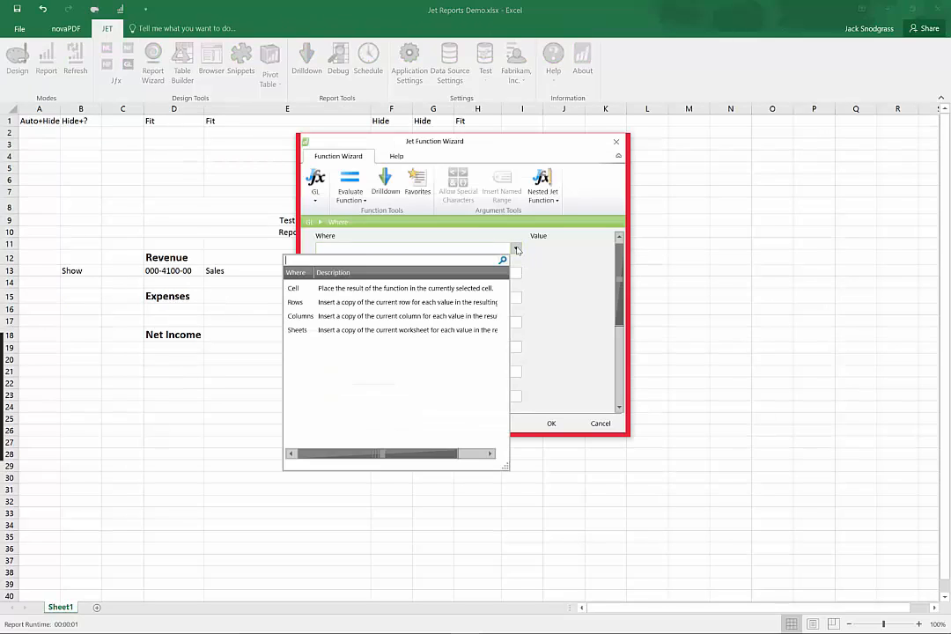
{"action": "left_click", "coordinate": [338, 288]}
{"action": "left_click", "coordinate": [454, 272]}
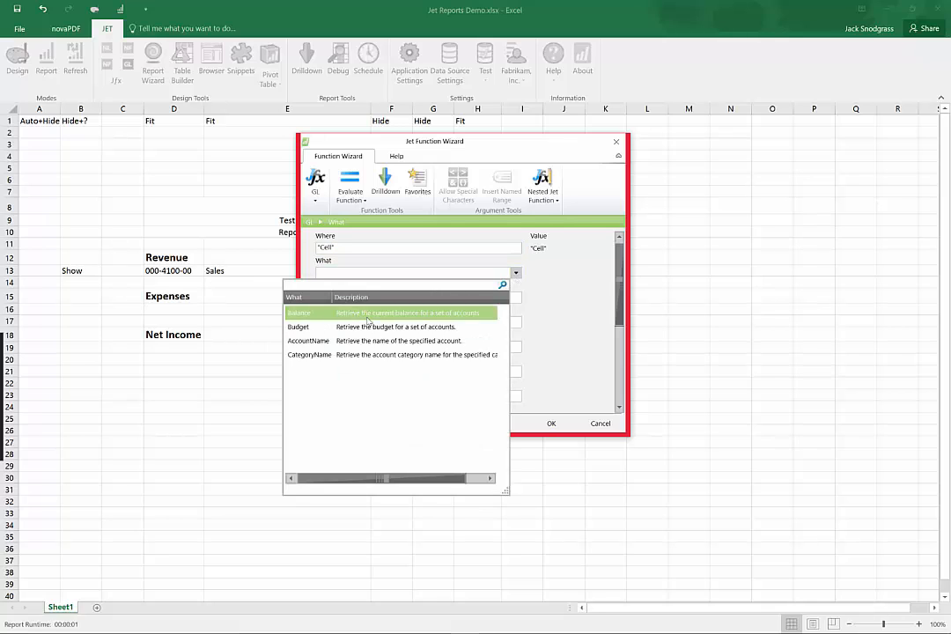
{"action": "left_click", "coordinate": [365, 314]}
{"action": "left_click", "coordinate": [488, 298]}
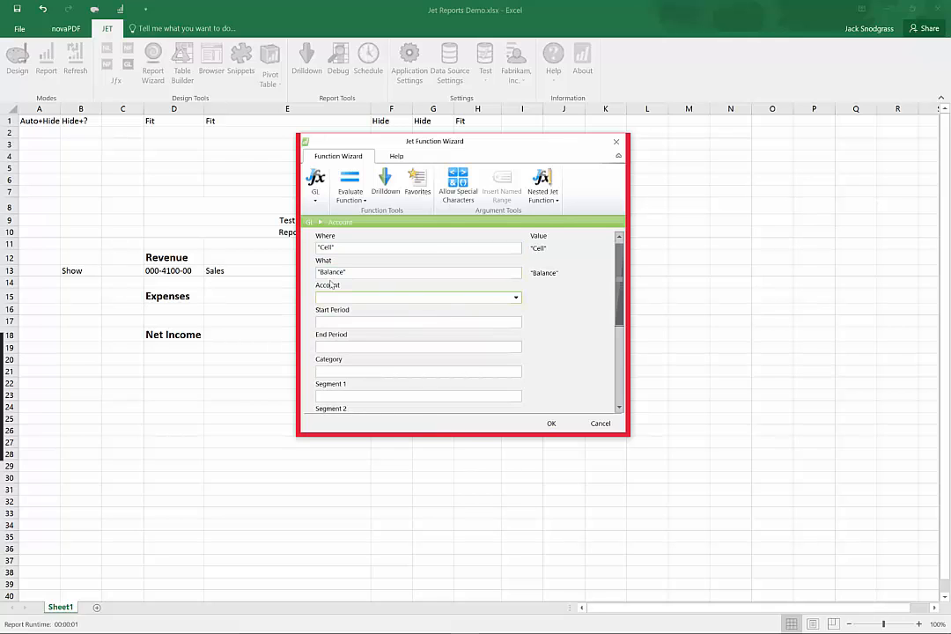
{"action": "left_click", "coordinate": [180, 270]}
- Set the GL function's Start Period to "2017/0" and End Period to "2017/4", and insert it
{"action": "left_click", "coordinate": [360, 322]}
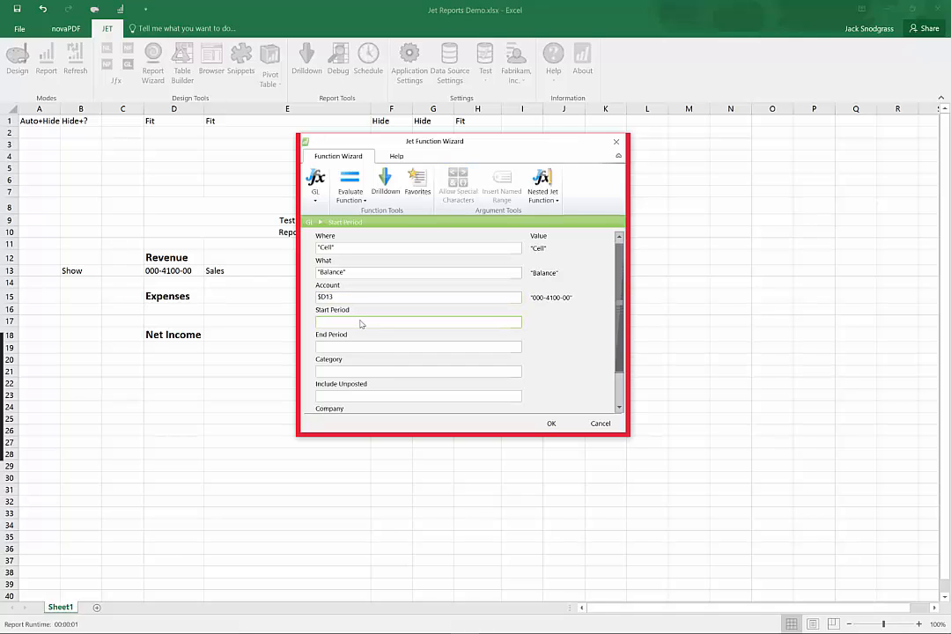
{"action": "type", "text": "\"2017/0"}
{"action": "key", "text": "Tab"}
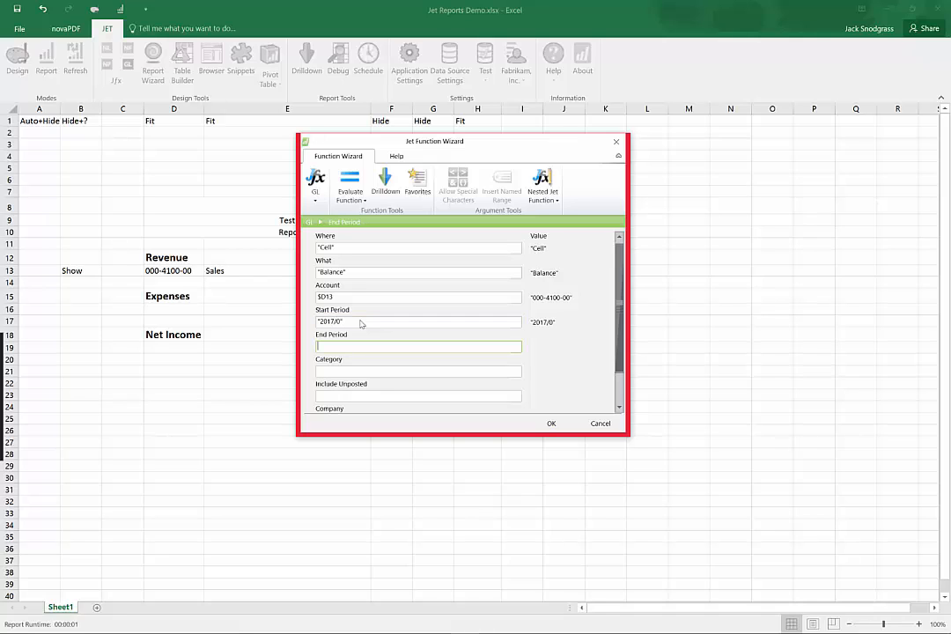
{"action": "type", "text": "2017/4"}
{"action": "key", "text": "Tab"}
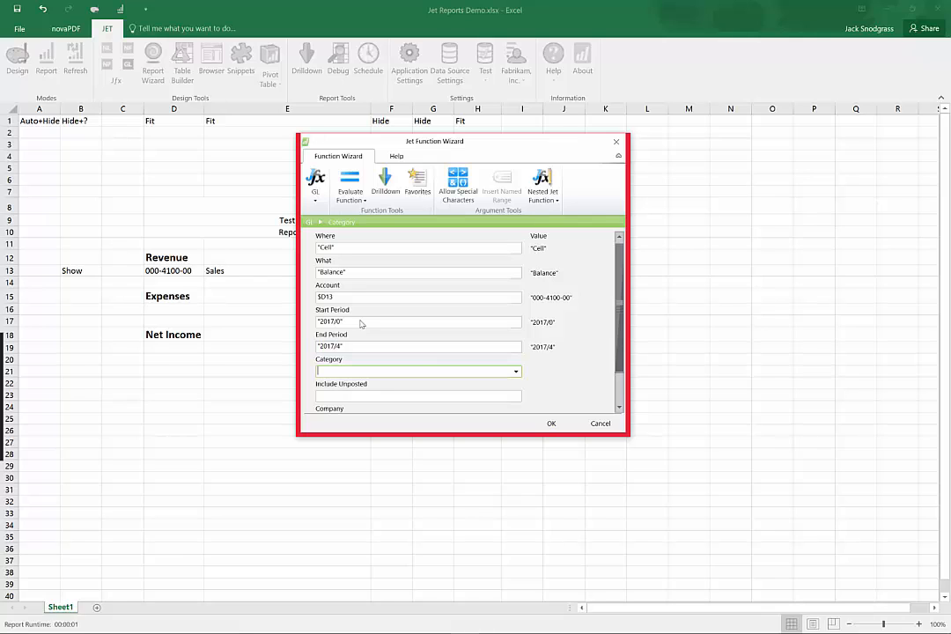
{"action": "left_click", "coordinate": [551, 423]}
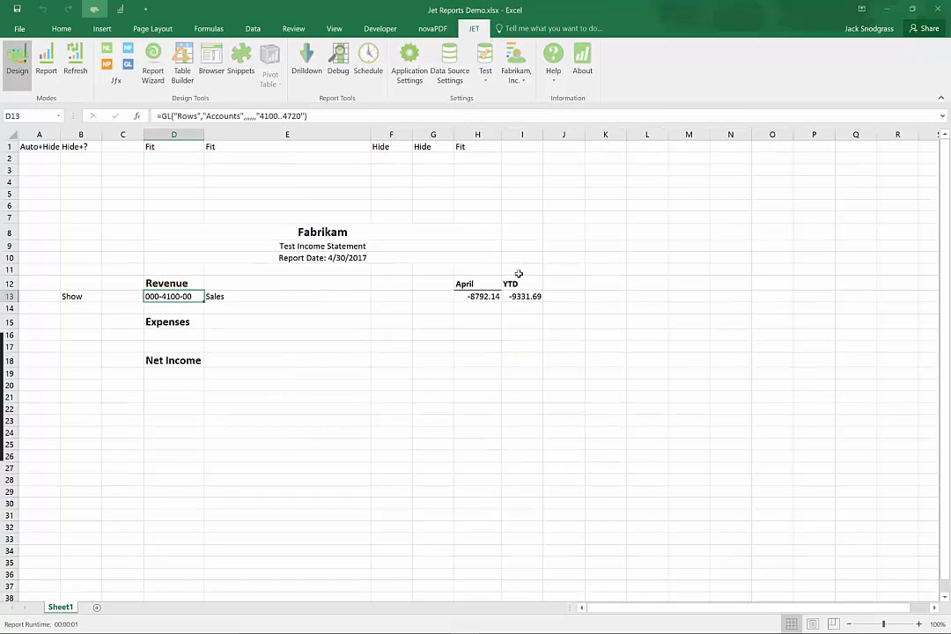
- Add a bottom border to the YTD heading in I12
{"action": "left_click", "coordinate": [520, 283]}
{"action": "left_click", "coordinate": [61, 29]}
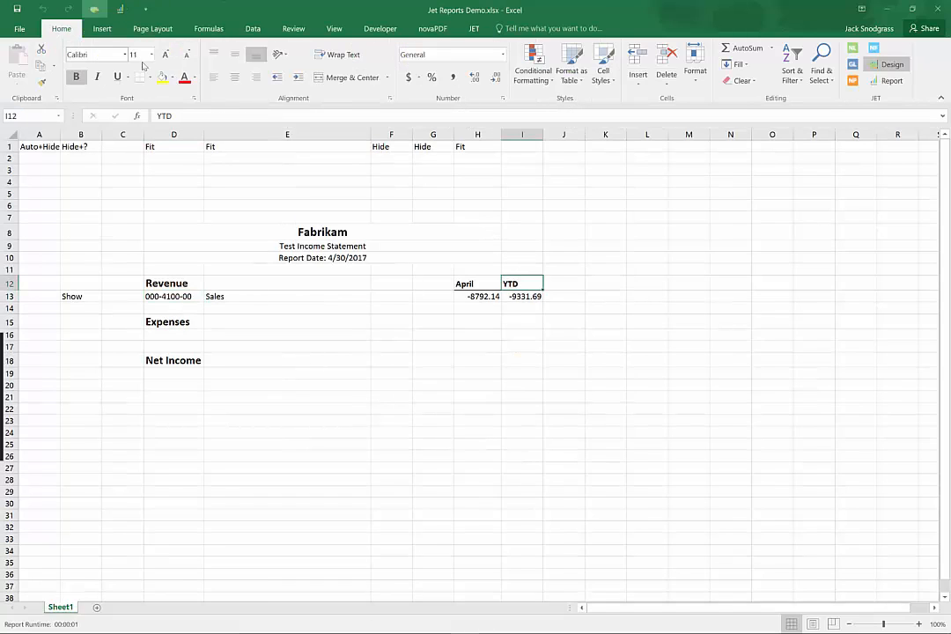
{"action": "left_click", "coordinate": [136, 77]}
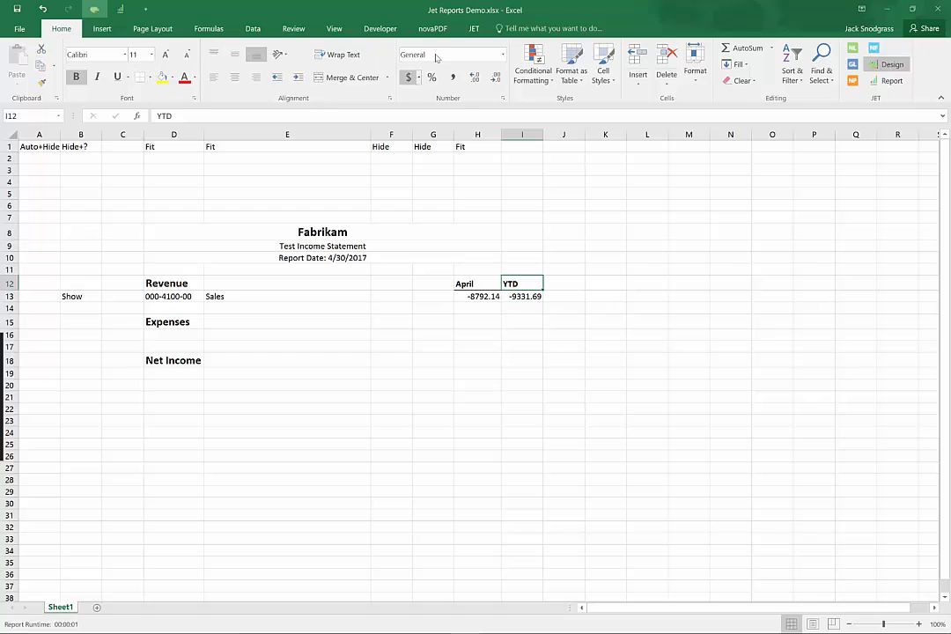
- Change the row-hiding formula in B13 to =IF(SUM(H13:I13)=0,"Hide","Show") so it tests both the April and YTD balances
{"action": "left_click", "coordinate": [474, 28]}
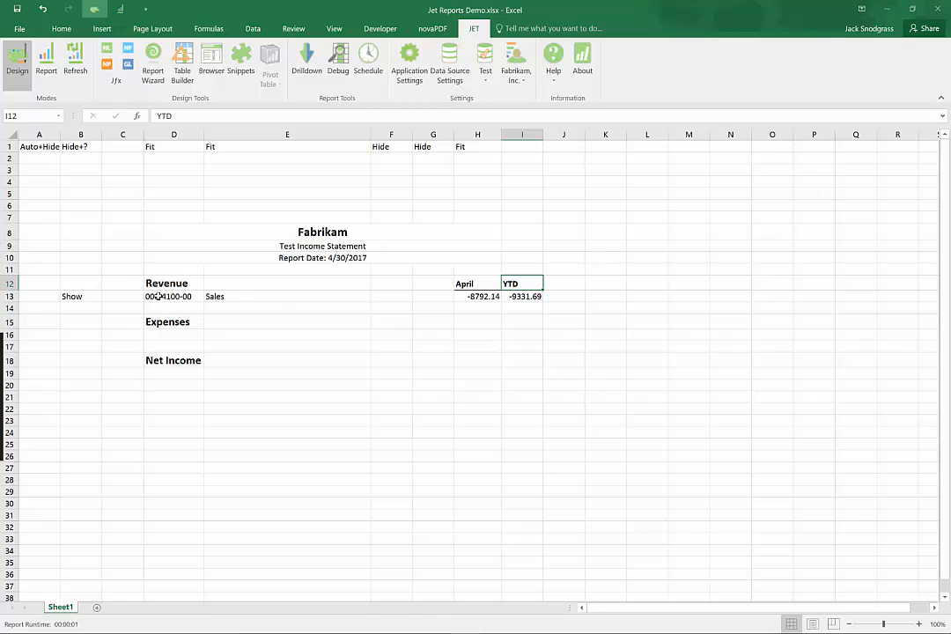
{"action": "left_click", "coordinate": [82, 297]}
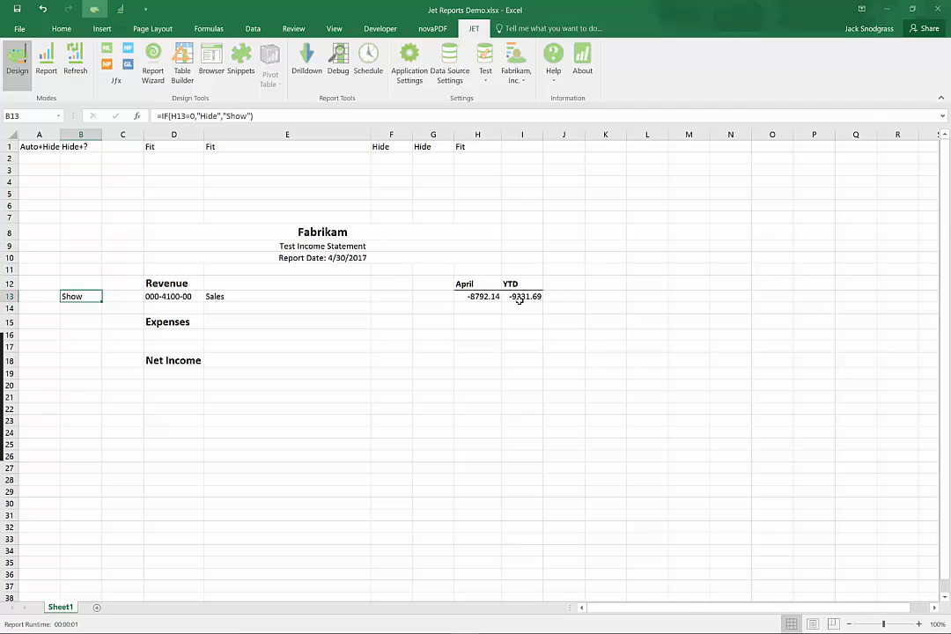
{"action": "left_click", "coordinate": [195, 116]}
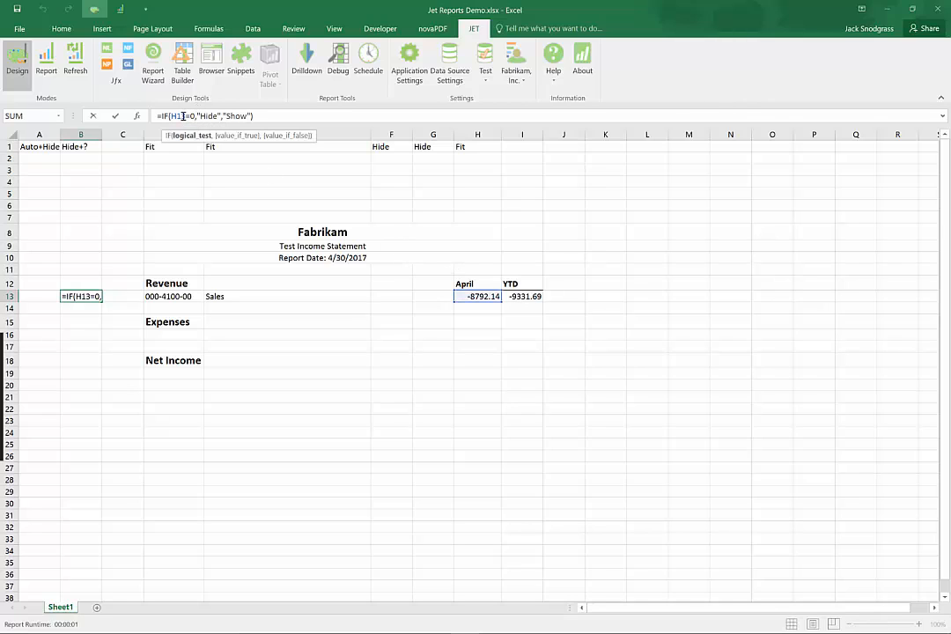
{"action": "left_click_drag", "start_coordinate": [173, 116], "coordinate": [192, 117]}
{"action": "key", "text": "BackSpace"}
{"action": "type", "text": "sum"}
{"action": "key", "text": "Tab"}
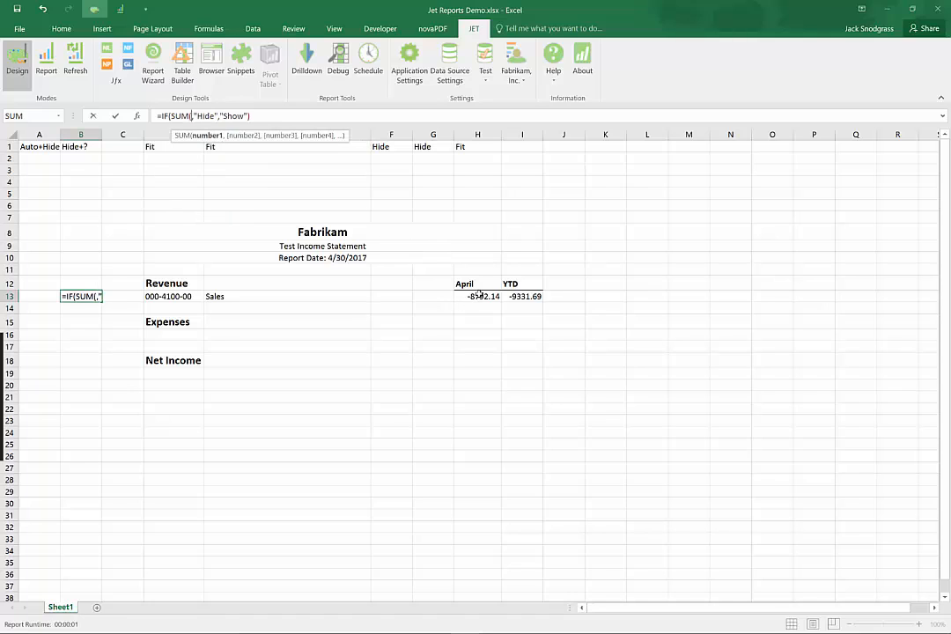
{"action": "left_click_drag", "start_coordinate": [483, 297], "coordinate": [525, 297]}
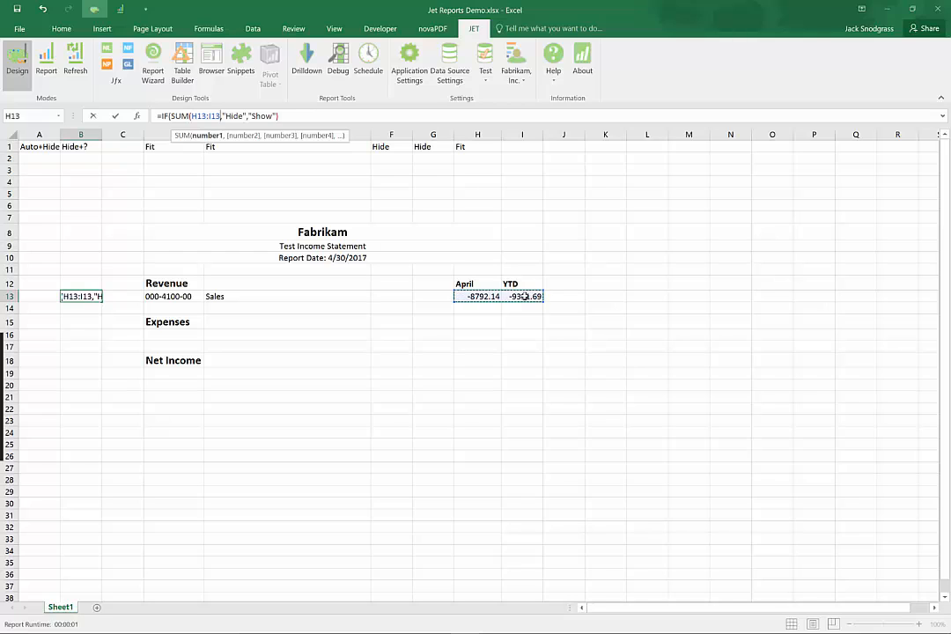
{"action": "type", "text": ")=0"}
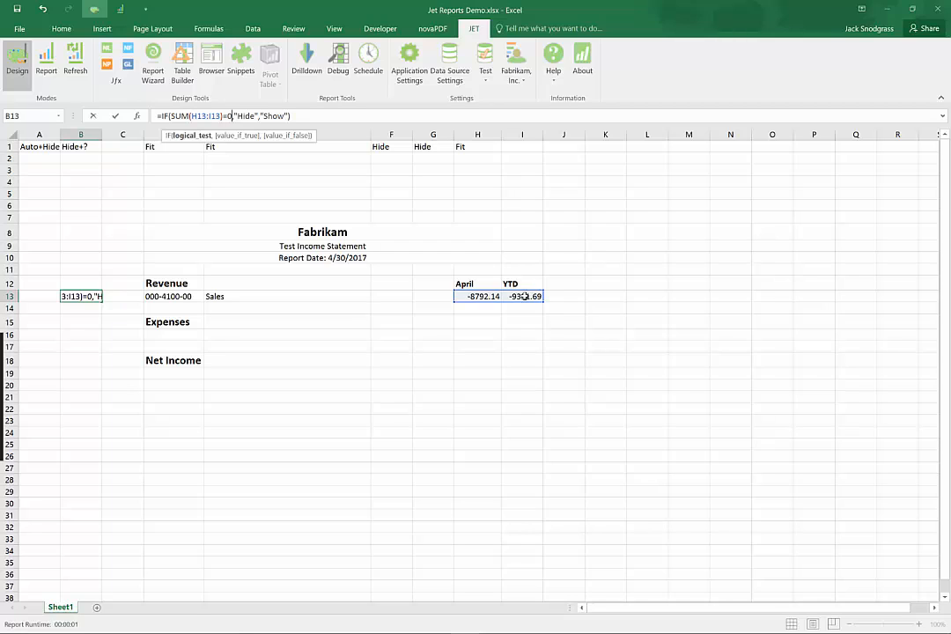
{"action": "key", "text": "Return"}
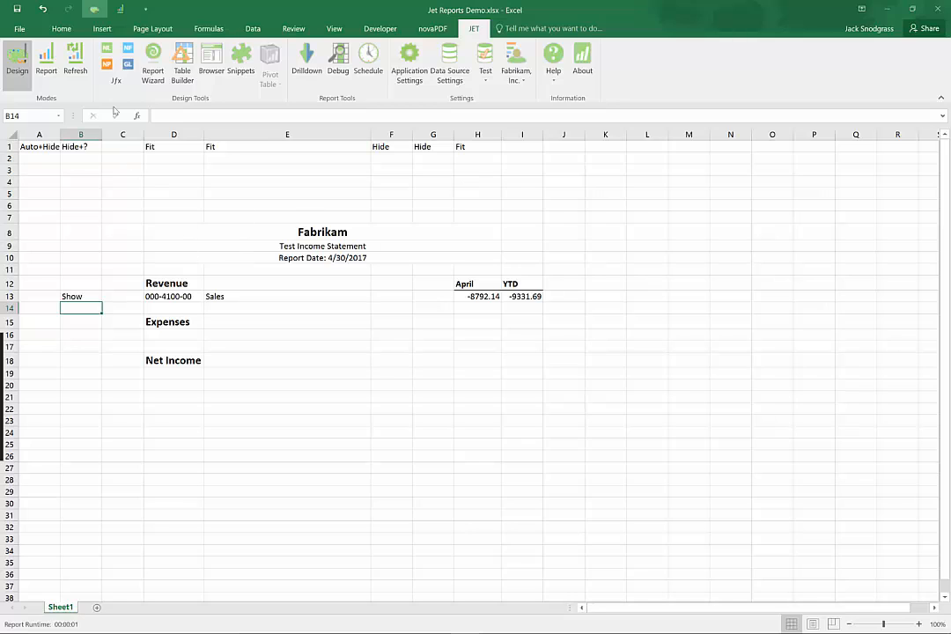
- Run the report and check the April and YTD balances of the US Sales - Repair Charges row
{"action": "left_click", "coordinate": [86, 76]}
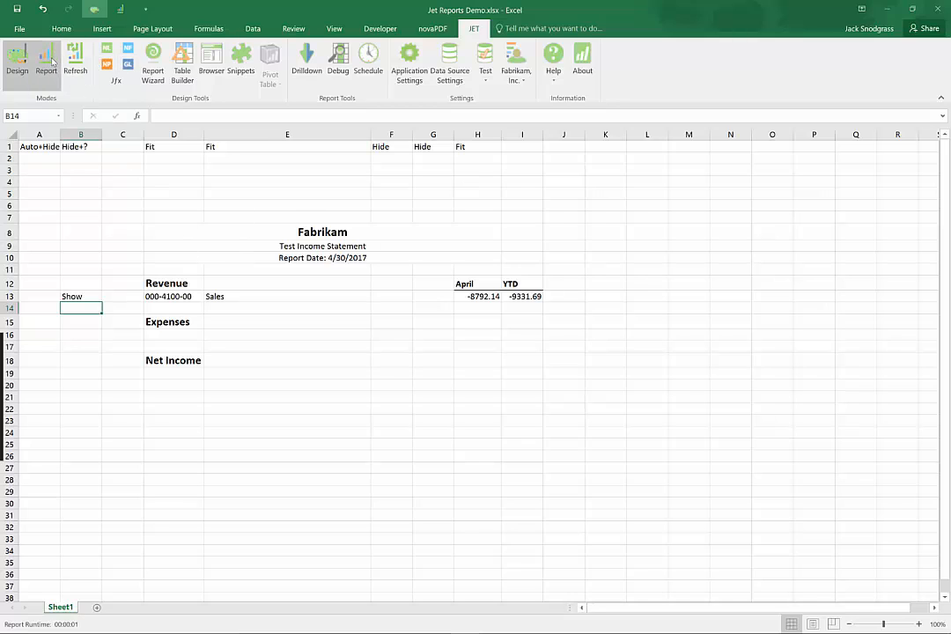
{"action": "left_click", "coordinate": [52, 62]}
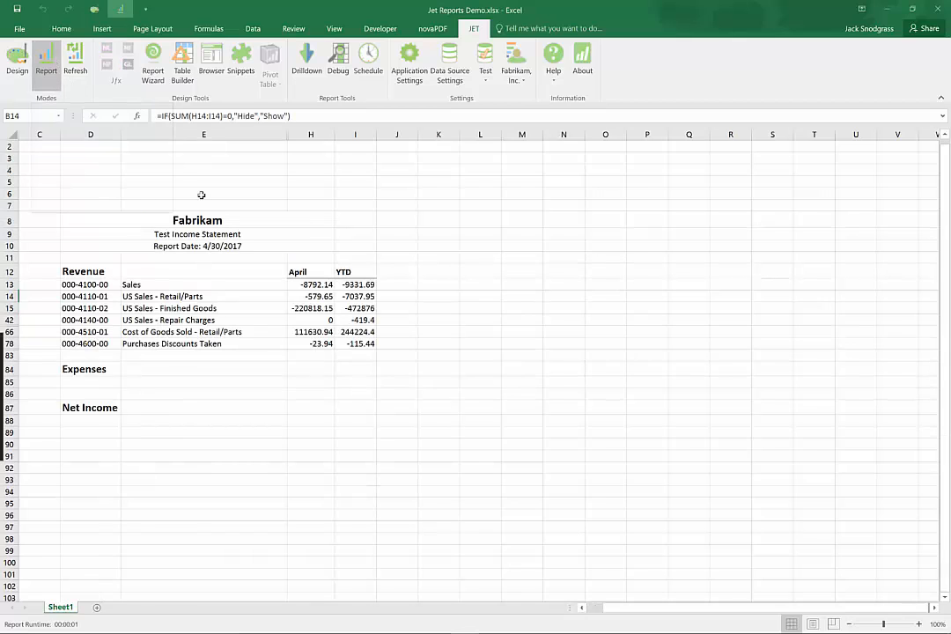
{"action": "left_click", "coordinate": [310, 320]}
{"action": "left_click", "coordinate": [362, 320]}
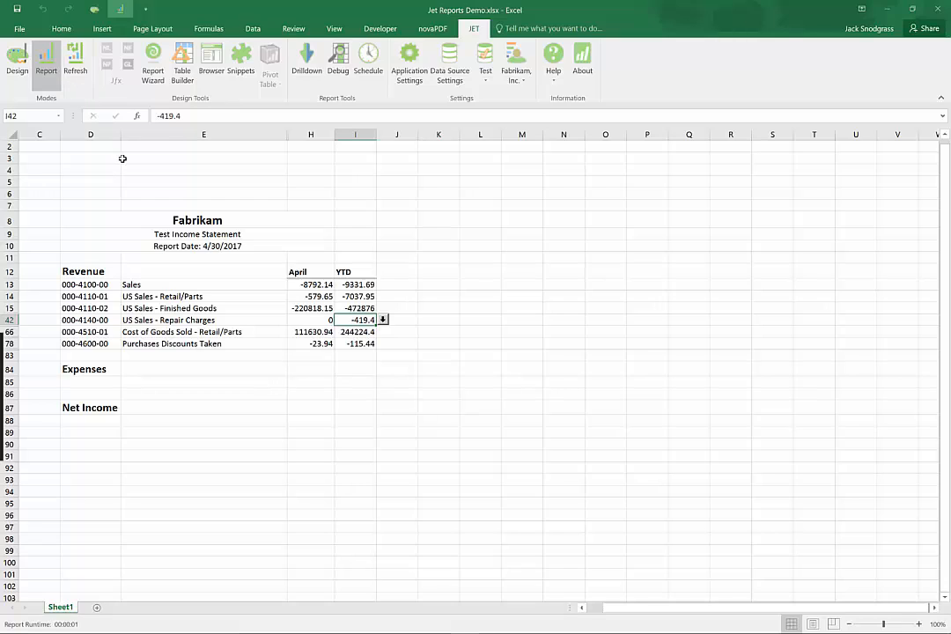
- Return to design mode and insert a blank row above the Expenses heading
{"action": "left_click", "coordinate": [18, 64]}
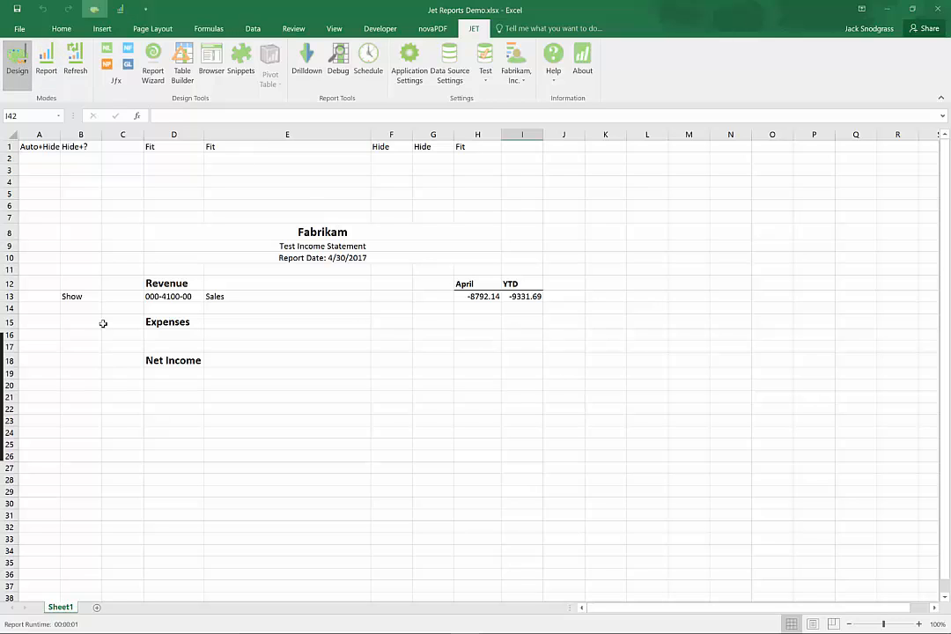
{"action": "left_click", "coordinate": [9, 322]}
{"action": "right_click", "coordinate": [9, 321]}
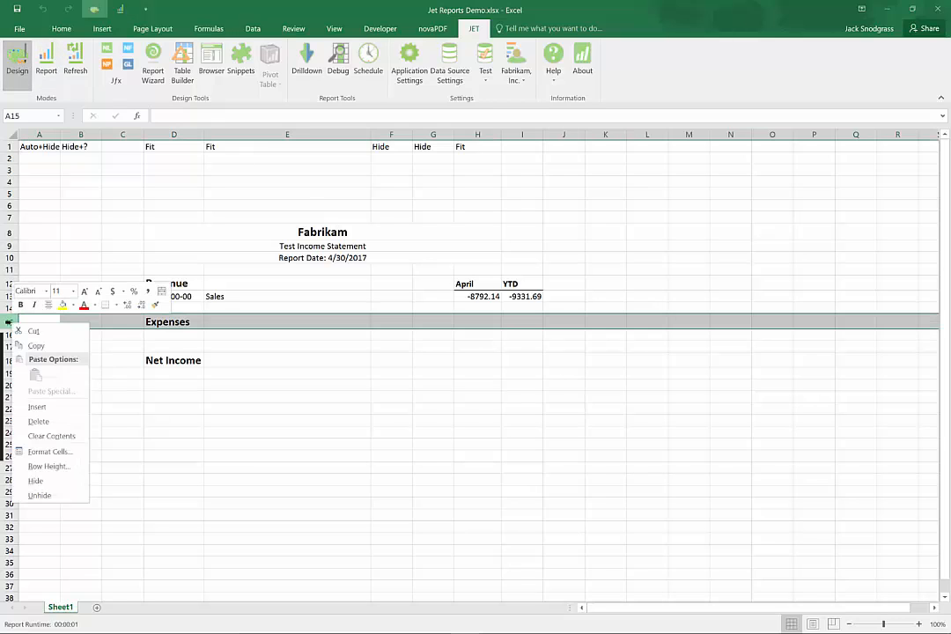
{"action": "left_click", "coordinate": [37, 407]}
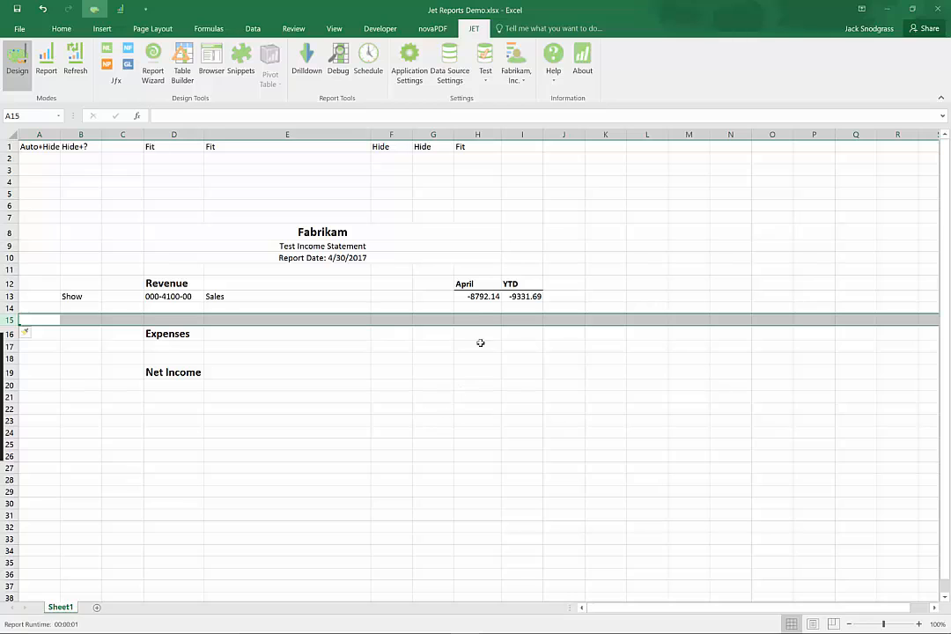
- Enter a SUM of H13:H14 in H15 as the April revenue total
{"action": "left_click", "coordinate": [480, 319]}
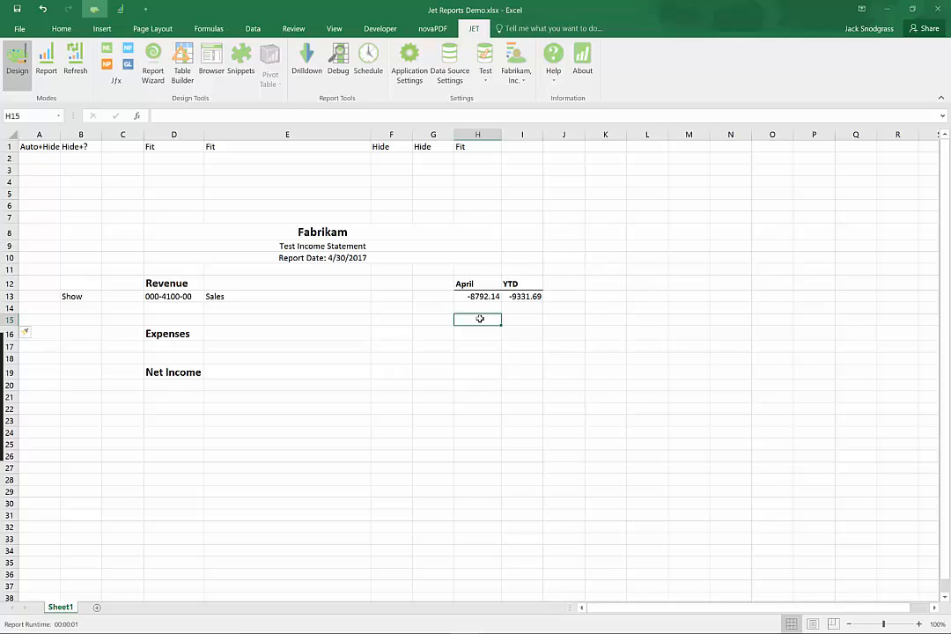
{"action": "type", "text": "=sum"}
{"action": "key", "text": "Tab"}
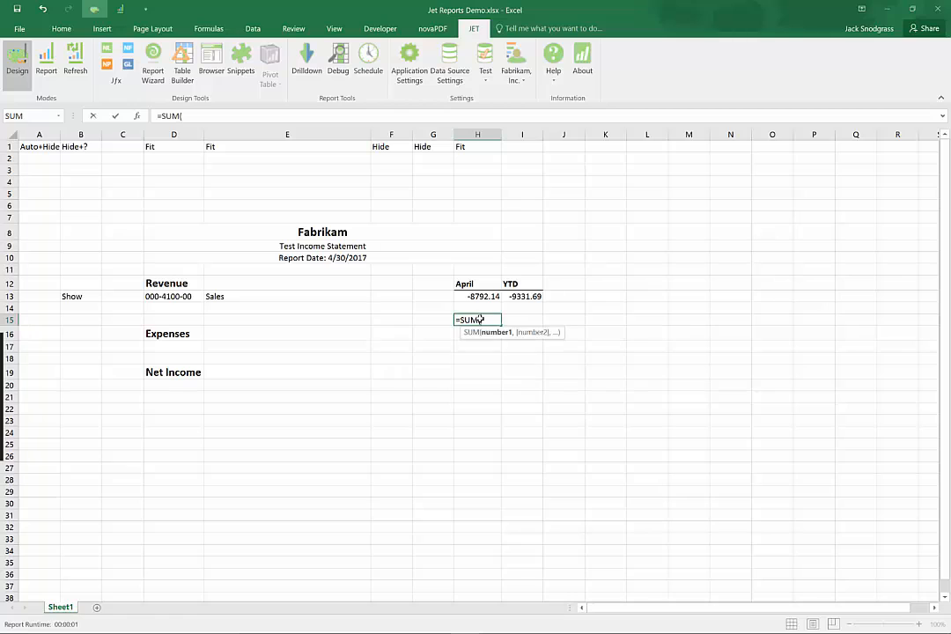
{"action": "left_click_drag", "start_coordinate": [476, 296], "coordinate": [475, 305]}
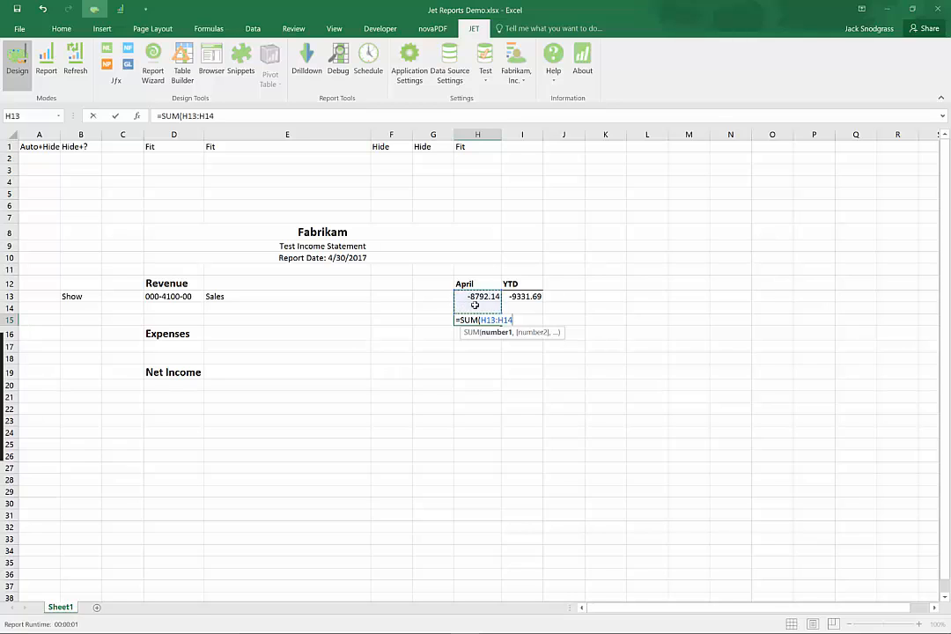
{"action": "key", "text": "Return"}
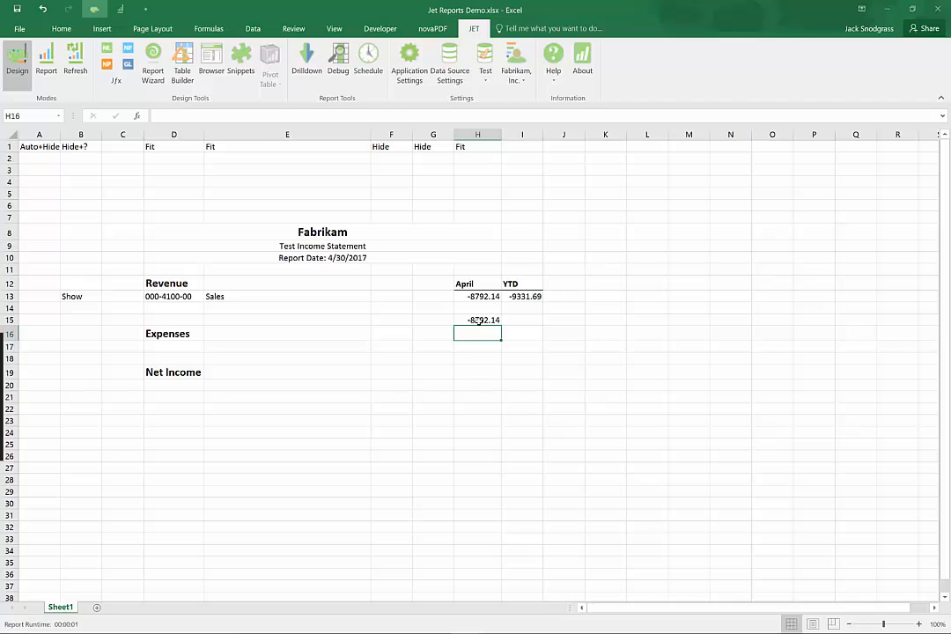
- Fill the April total formula from H15 across to I15 for the YTD column
{"action": "left_click", "coordinate": [476, 321]}
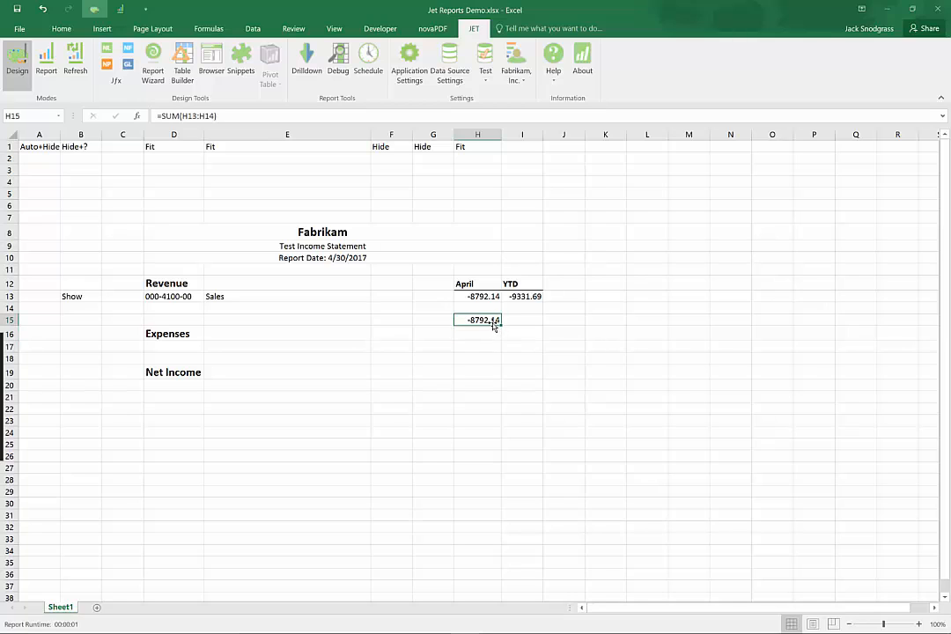
{"action": "left_click_drag", "start_coordinate": [503, 322], "coordinate": [522, 321]}
{"action": "key", "text": "Tab"}
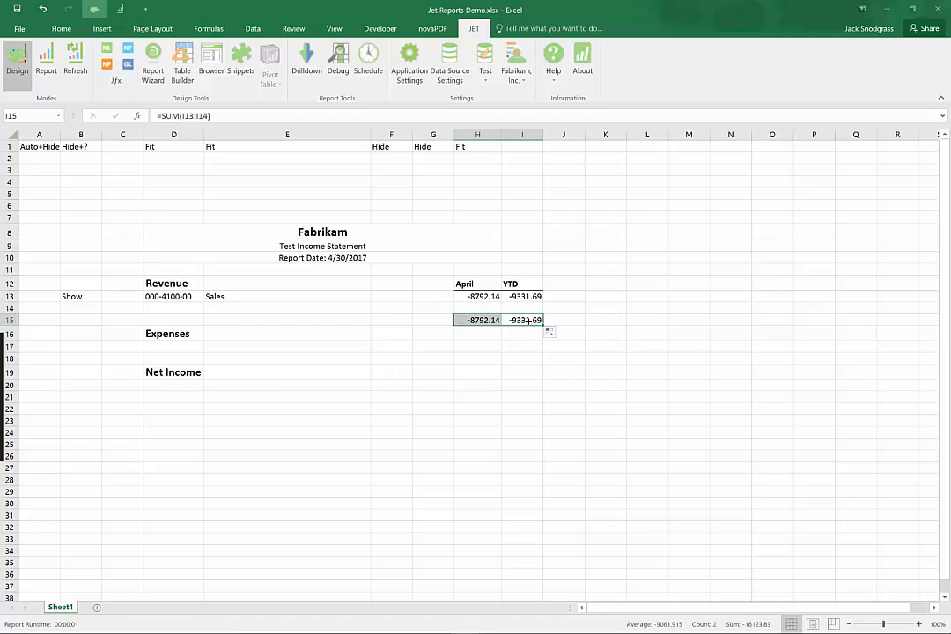
{"action": "left_click", "coordinate": [447, 311]}
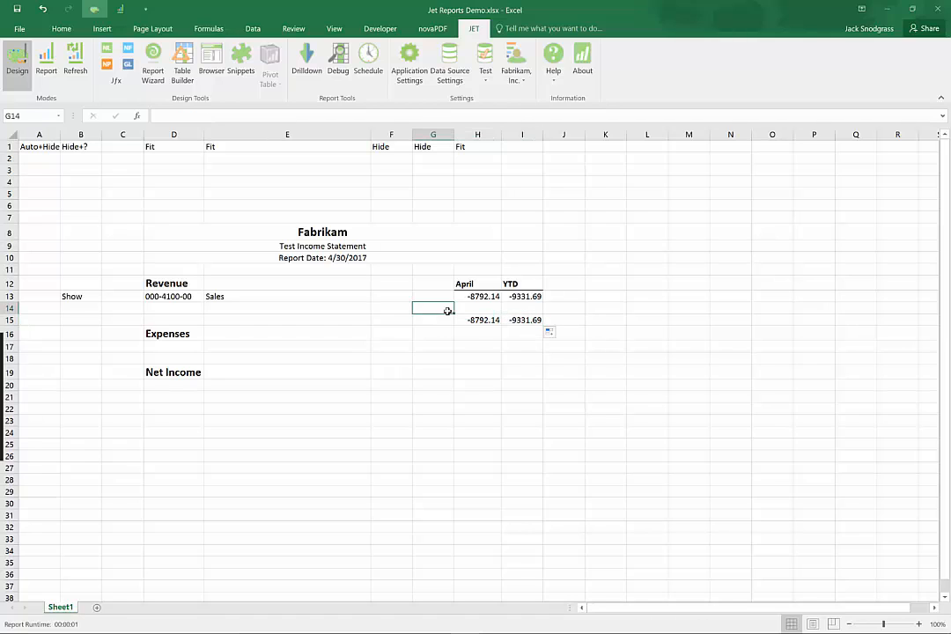
- Make the revenue totals in H15:I15 bold and give them a top and bottom border
{"action": "left_click", "coordinate": [476, 322]}
{"action": "left_click", "coordinate": [506, 320], "text": "shift"}
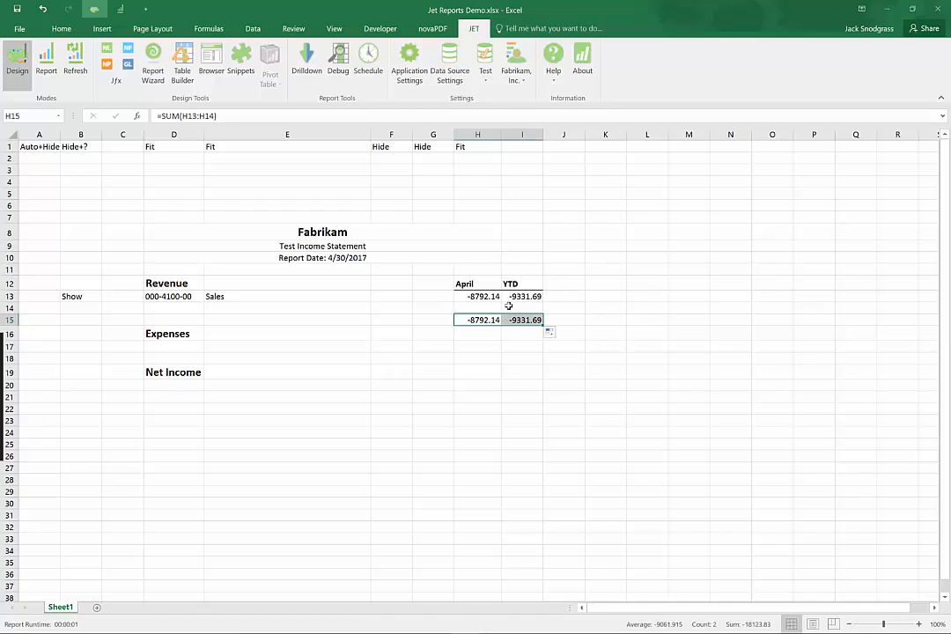
{"action": "left_click", "coordinate": [61, 29]}
{"action": "left_click", "coordinate": [76, 77]}
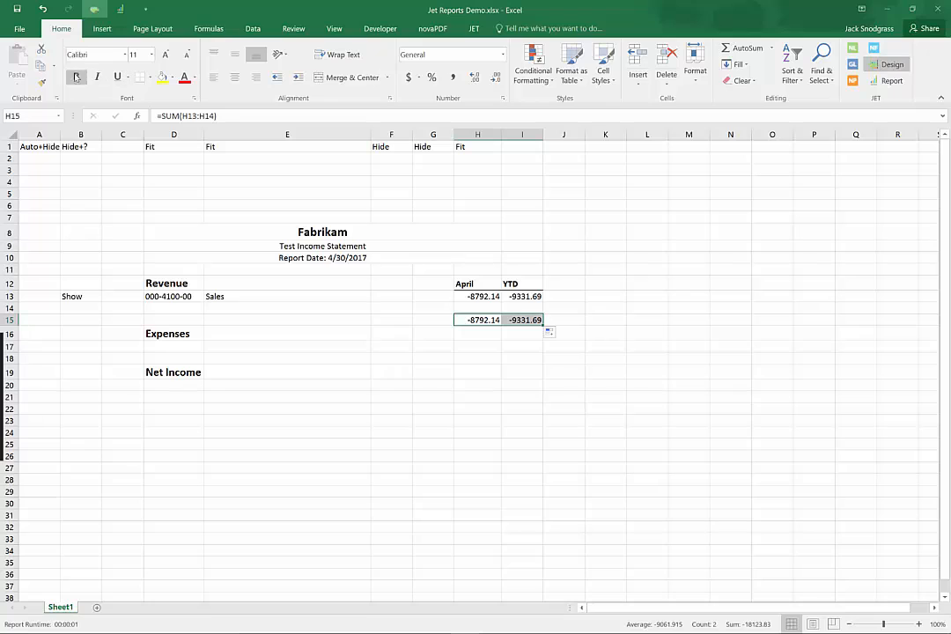
{"action": "left_click", "coordinate": [150, 77]}
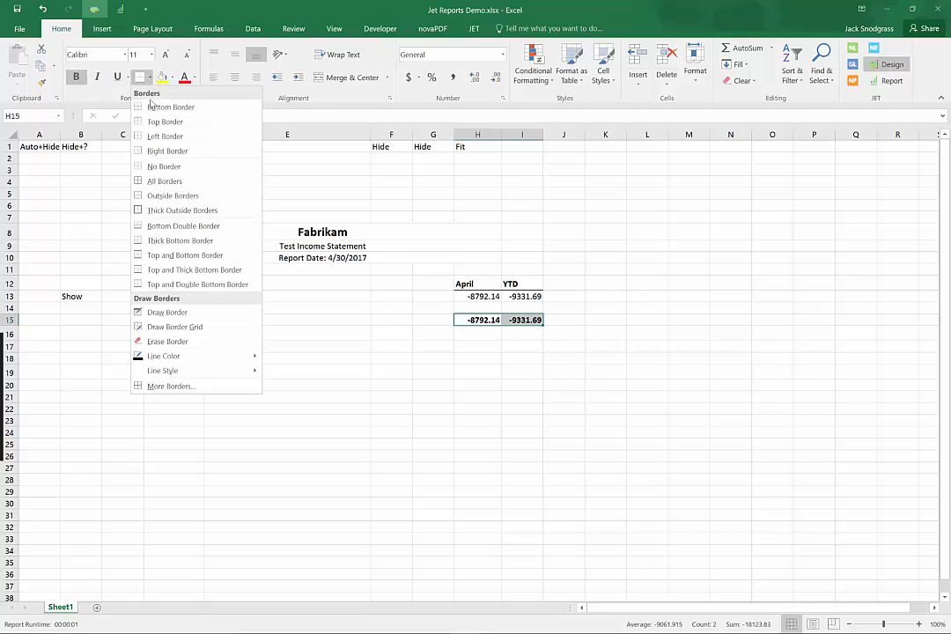
{"action": "left_click", "coordinate": [185, 255]}
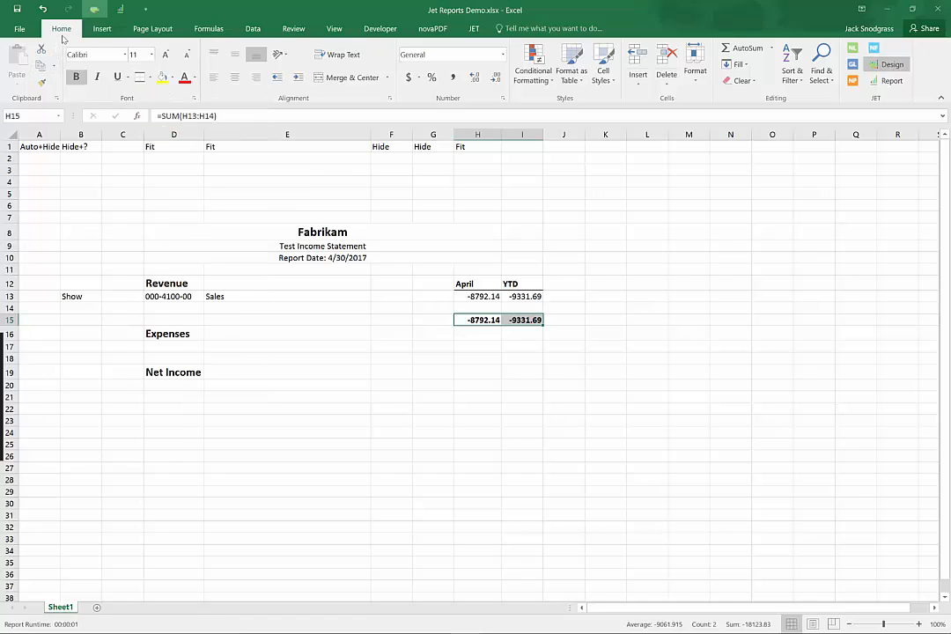
- Run the report to check the revenue totals row, and return to design mode
{"action": "left_click", "coordinate": [474, 28]}
{"action": "left_click", "coordinate": [49, 74]}
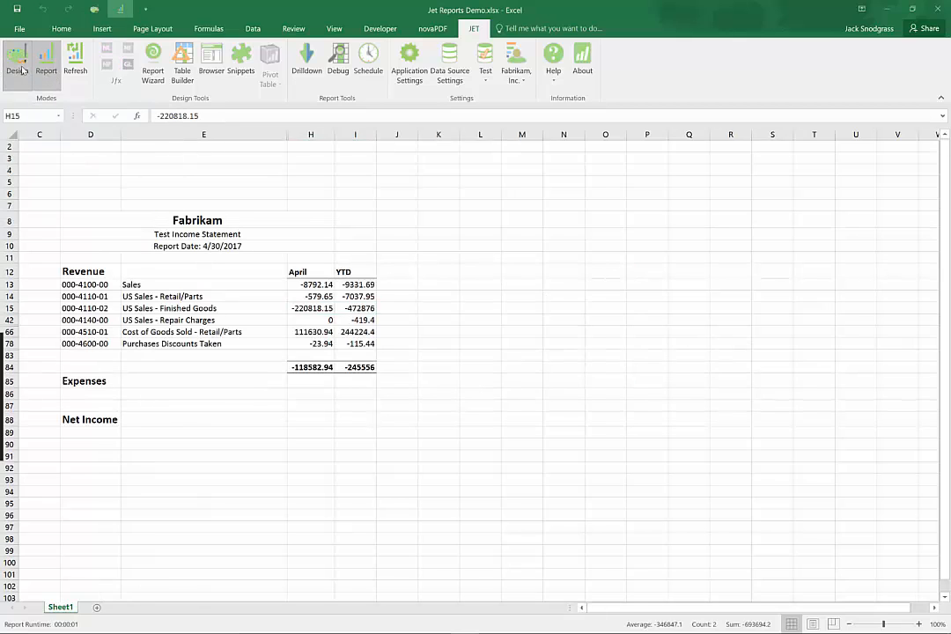
{"action": "left_click", "coordinate": [17, 63]}
- Apply the dollar accounting number format to the balances and totals in H13:I15
{"action": "left_click_drag", "start_coordinate": [478, 297], "coordinate": [524, 320]}
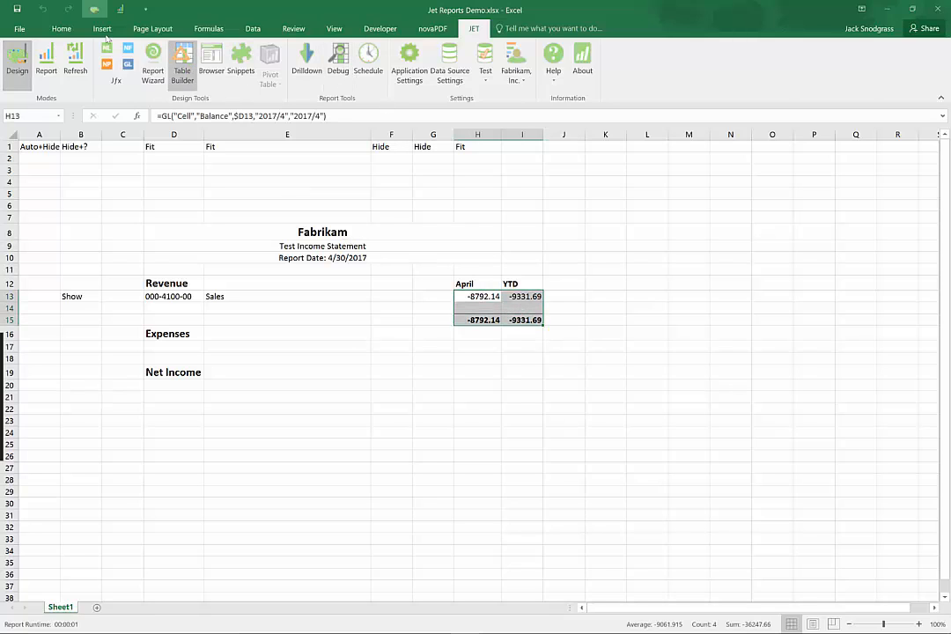
{"action": "left_click", "coordinate": [61, 28]}
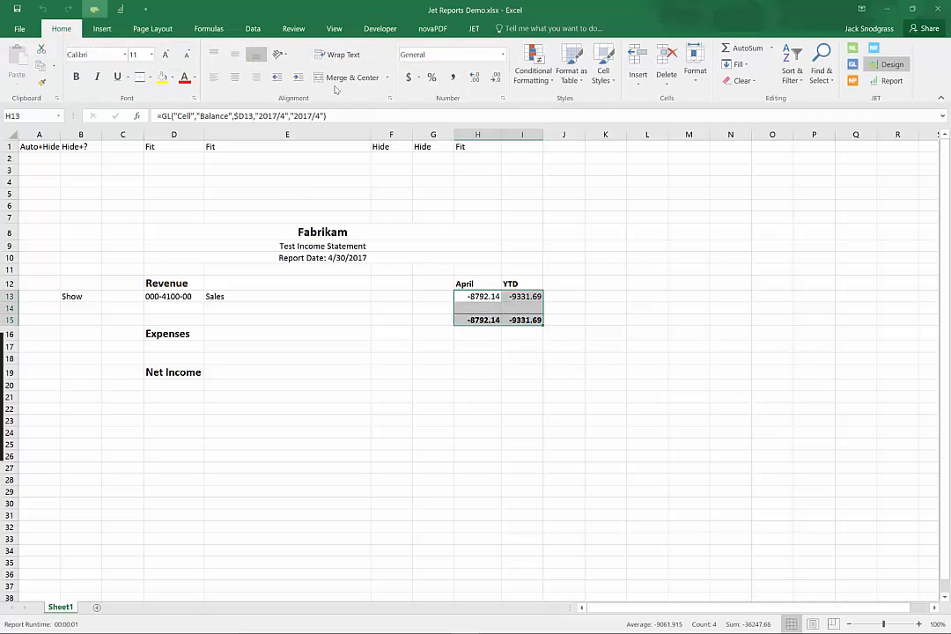
{"action": "left_click", "coordinate": [409, 77]}
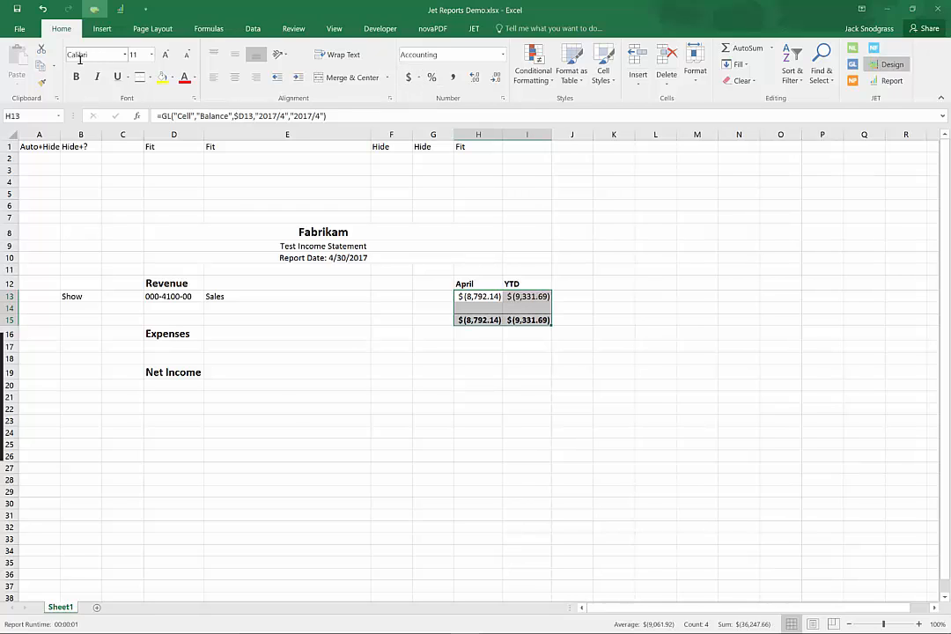
- Run the report and autofit the width of the YTD column I
{"action": "left_click", "coordinate": [472, 28]}
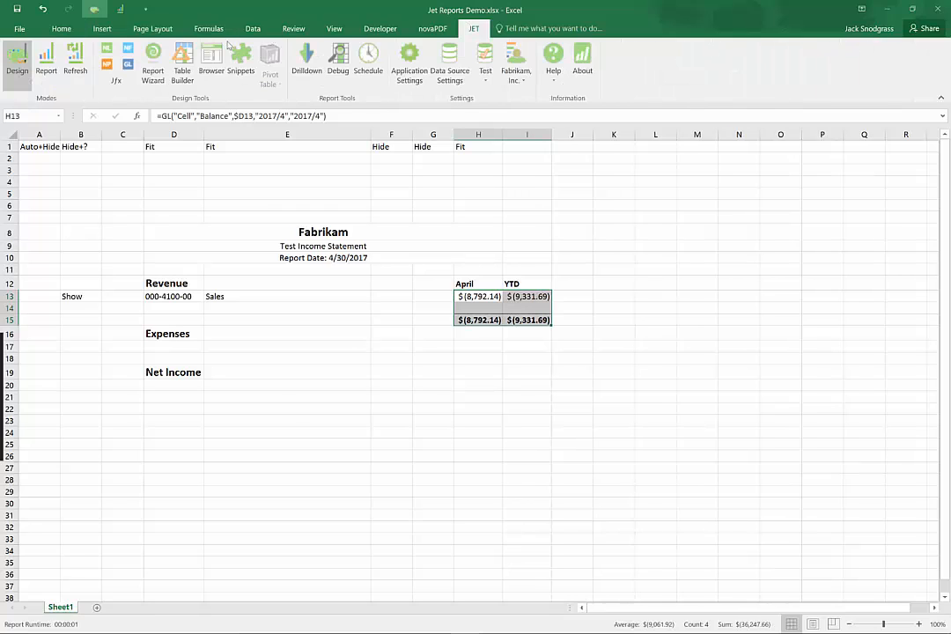
{"action": "left_click", "coordinate": [43, 80]}
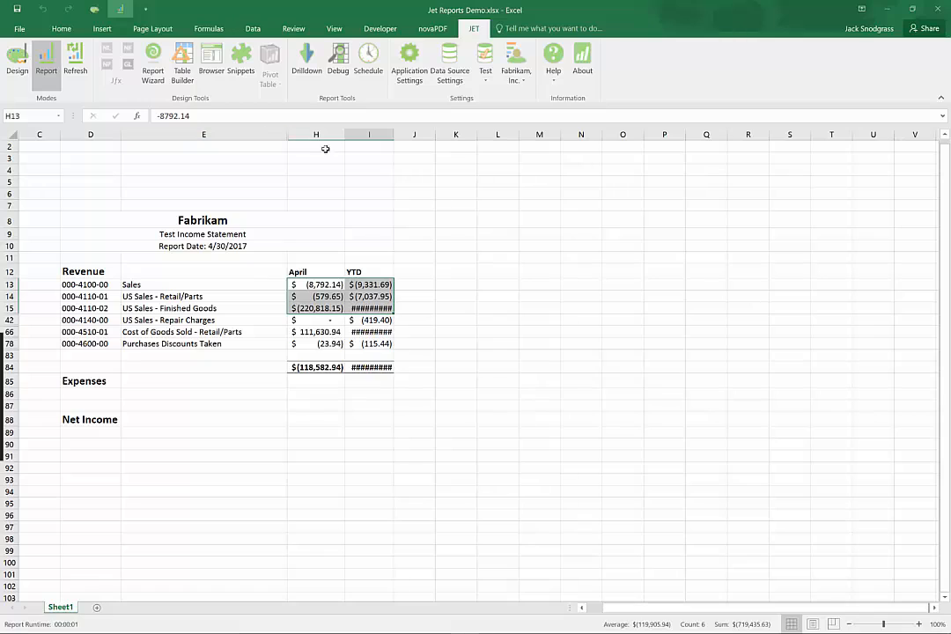
{"action": "double_click", "coordinate": [396, 131]}
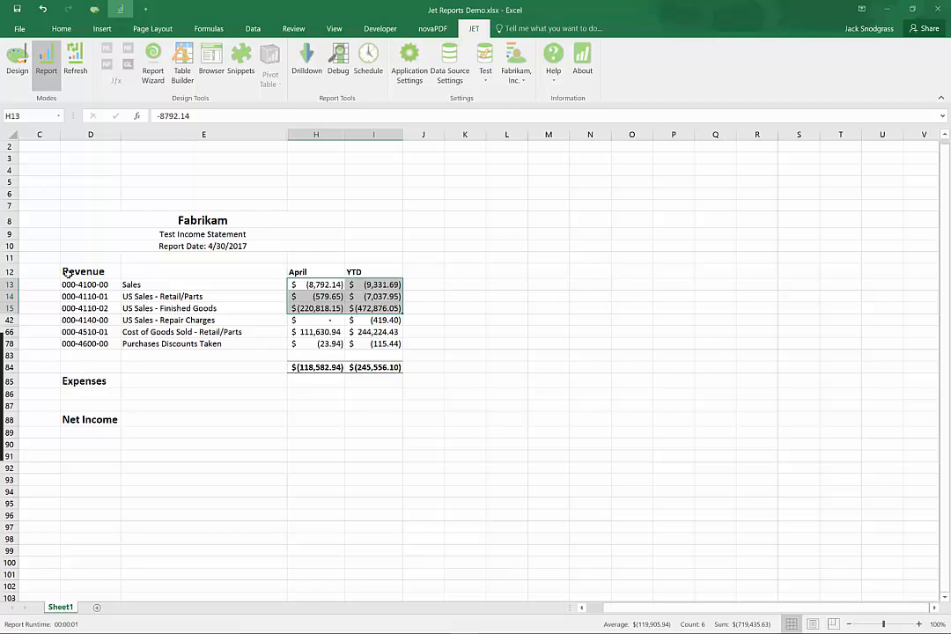
- Return to design mode and copy the revenue detail and totals rows A13:I15 to A17, under the Expenses heading
{"action": "left_click", "coordinate": [16, 61]}
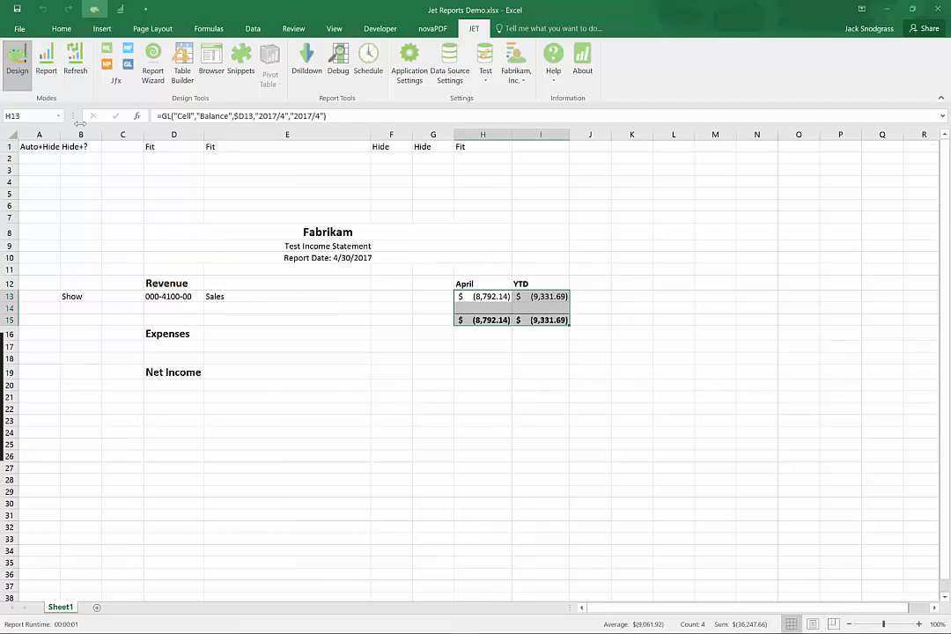
{"action": "left_click", "coordinate": [11, 296]}
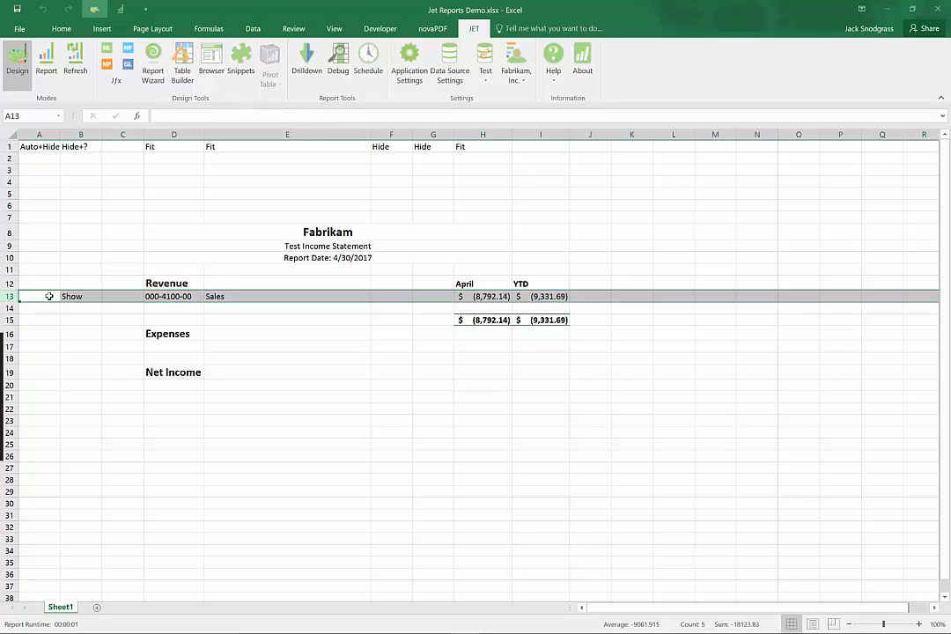
{"action": "left_click_drag", "start_coordinate": [49, 296], "coordinate": [546, 321]}
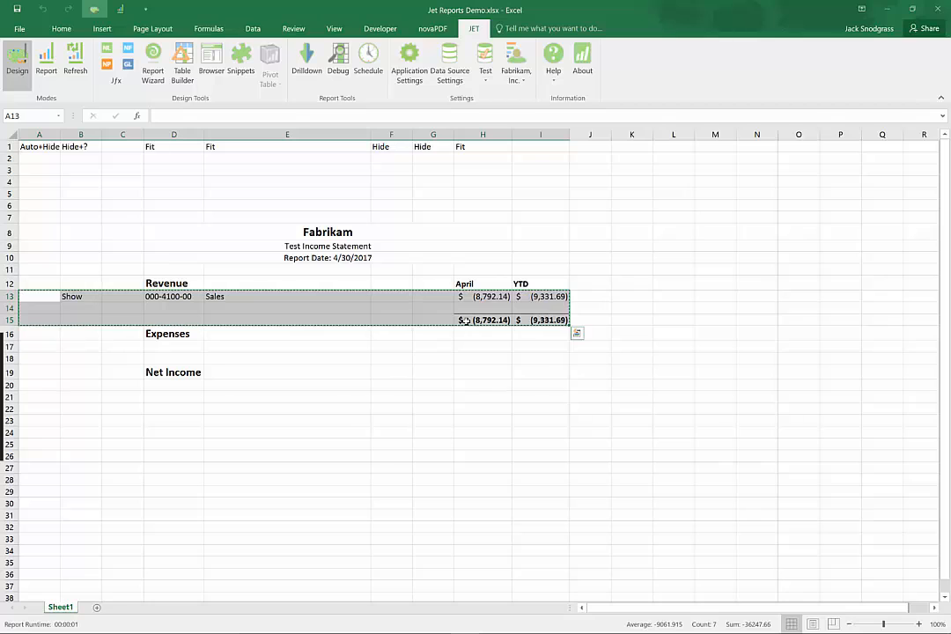
{"action": "left_click", "coordinate": [49, 348]}
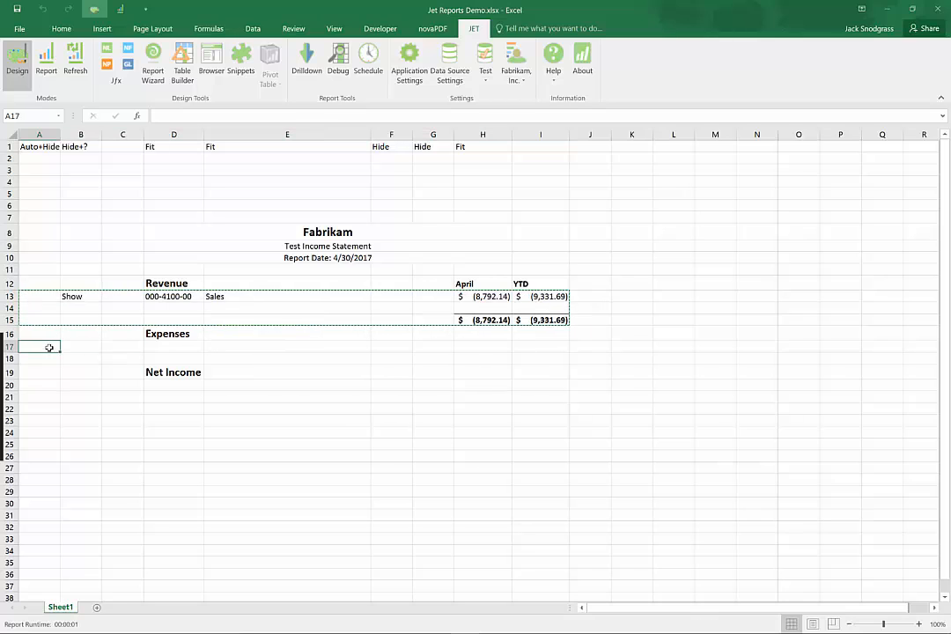
{"action": "key", "text": "ctrl+v"}
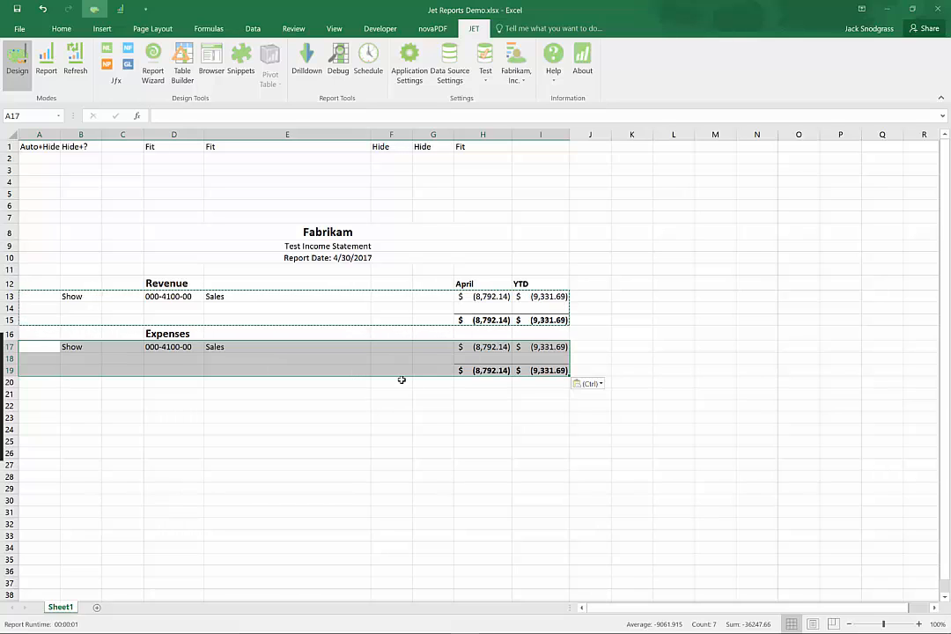
{"action": "left_click", "coordinate": [197, 406]}
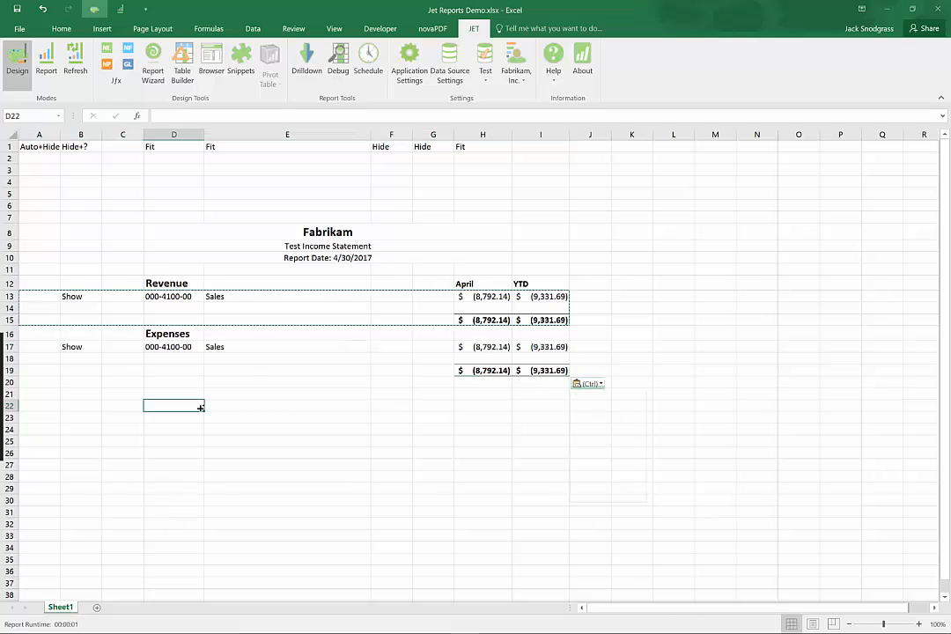
{"action": "key", "text": "ctrl"}
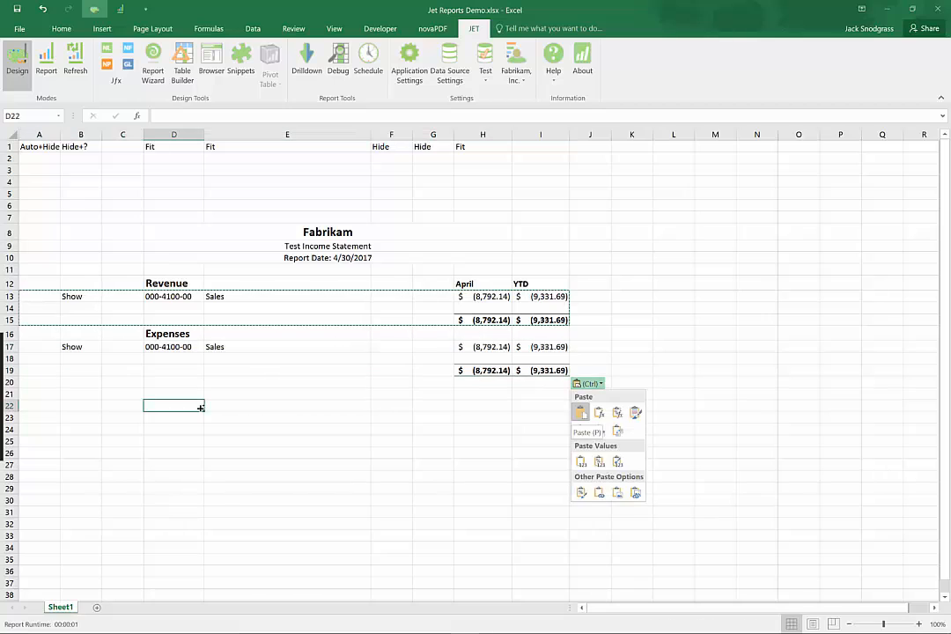
{"action": "key", "text": "Escape"}
- Set the Segment 2 filter of the account rows function in D17 to "5100..9999" and check the other formulas in row 17
{"action": "left_click", "coordinate": [164, 347]}
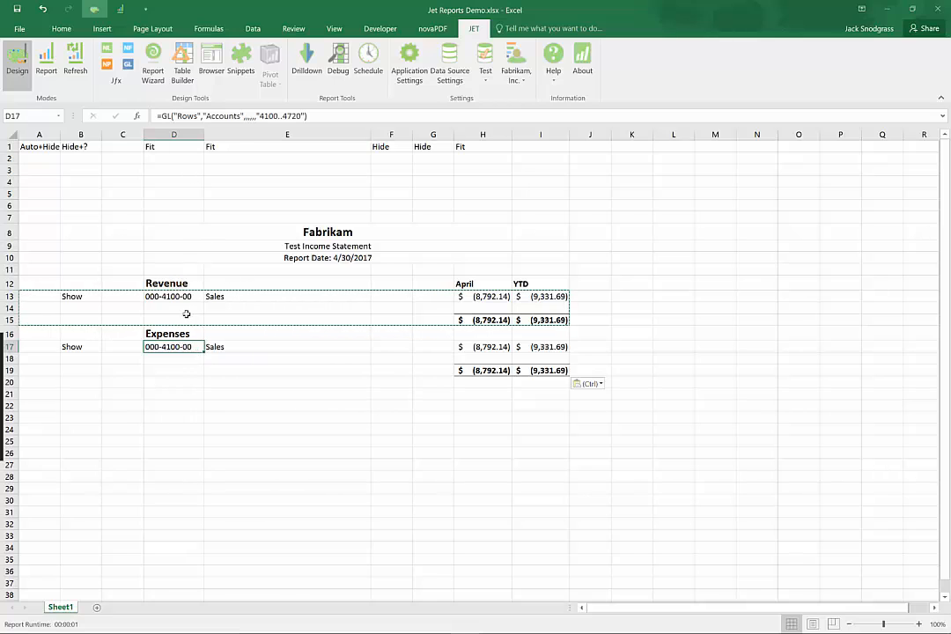
{"action": "left_click", "coordinate": [128, 66]}
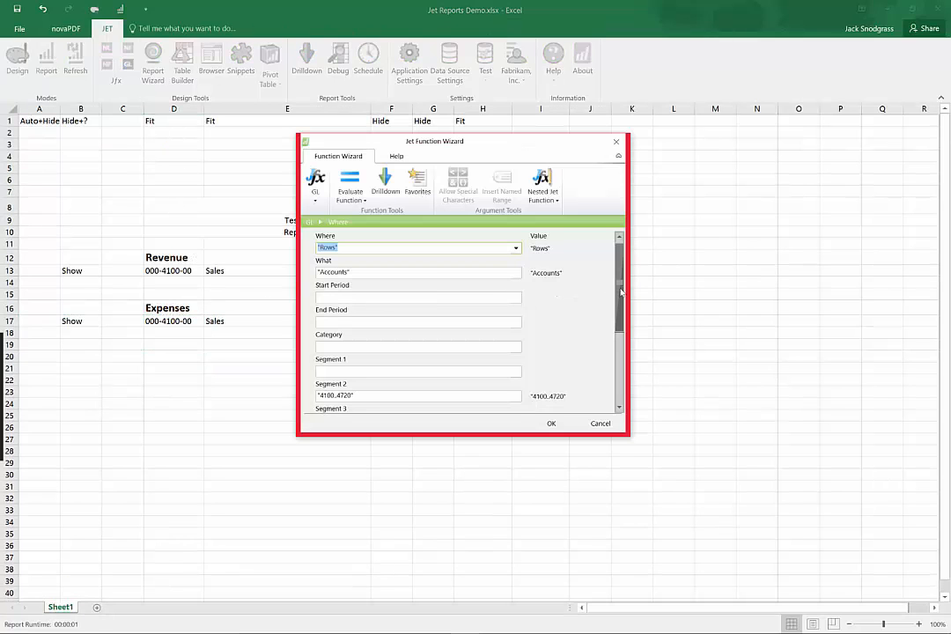
{"action": "left_click_drag", "start_coordinate": [621, 294], "coordinate": [619, 314]}
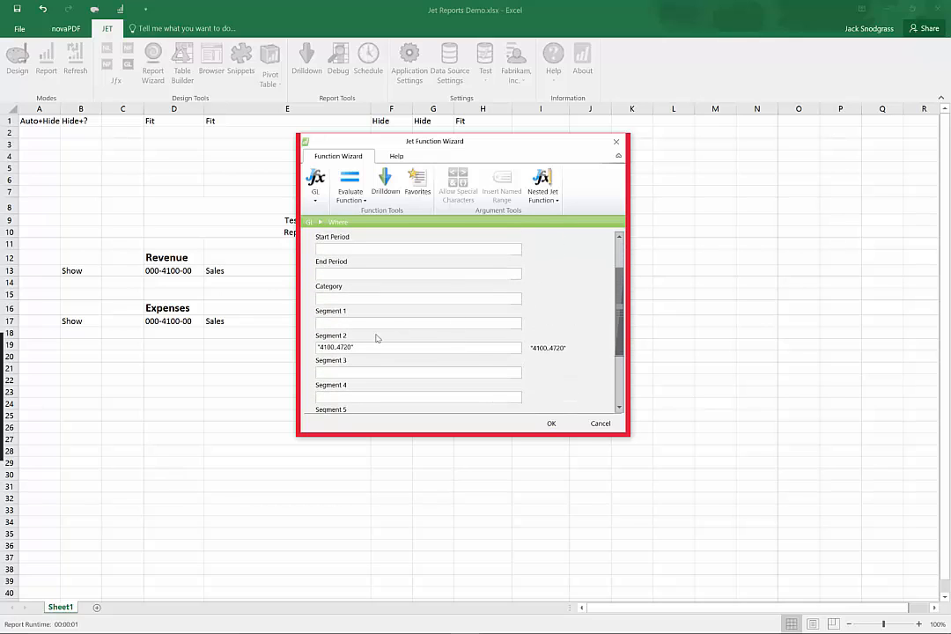
{"action": "left_click", "coordinate": [347, 348]}
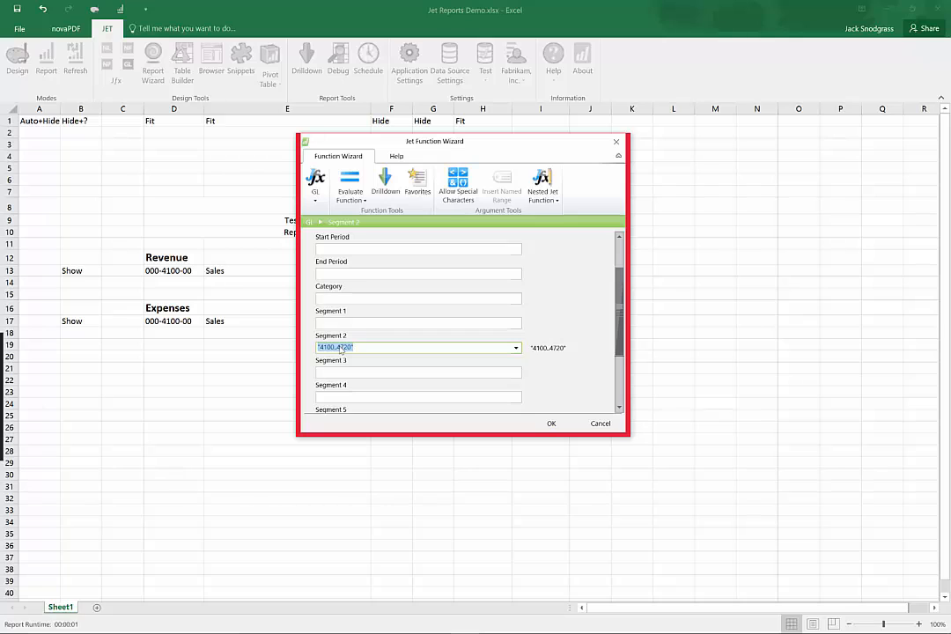
{"action": "type", "text": "\""}
{"action": "left_click", "coordinate": [551, 424]}
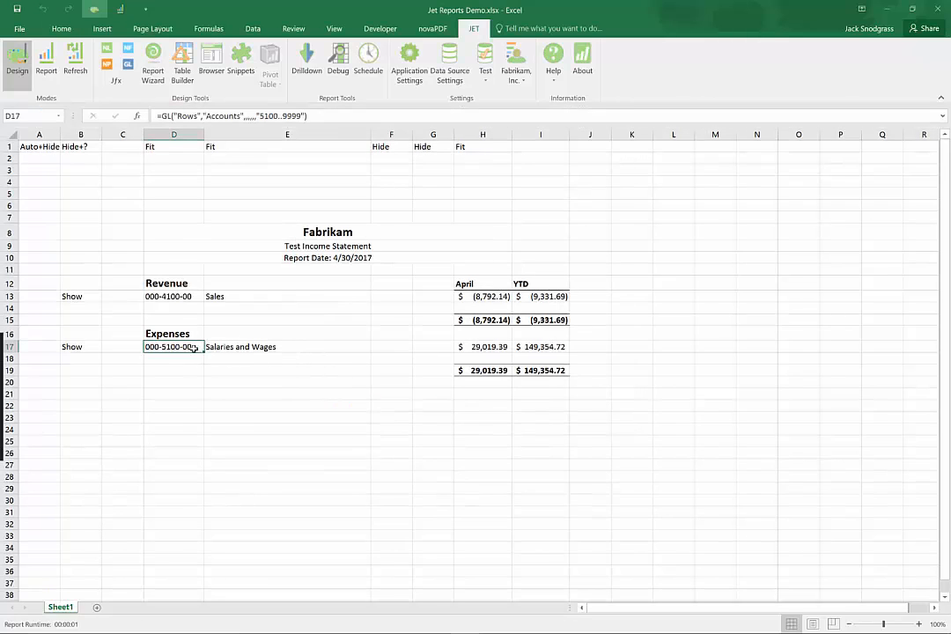
{"action": "left_click", "coordinate": [222, 346]}
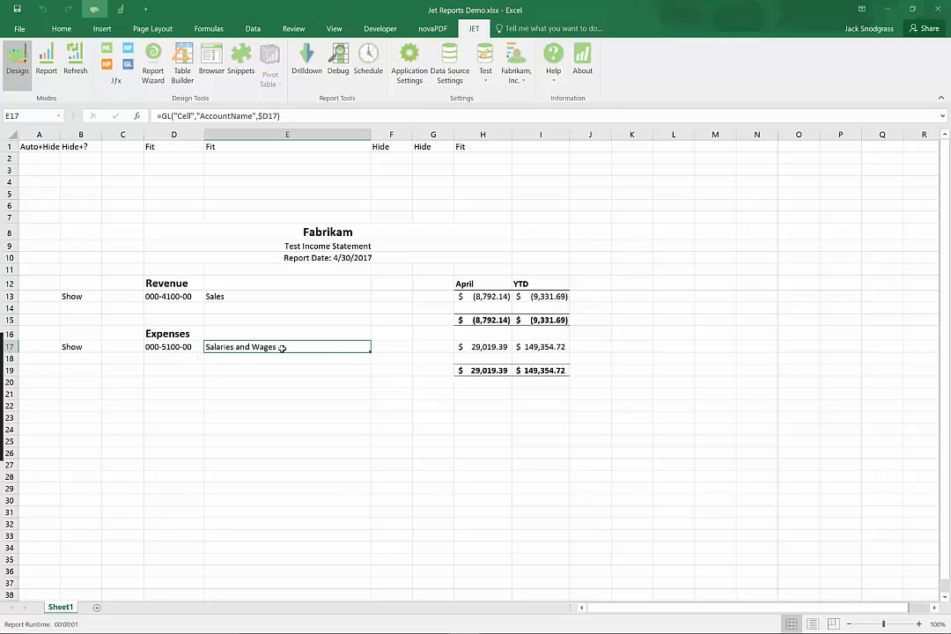
{"action": "left_click", "coordinate": [476, 347]}
{"action": "left_click", "coordinate": [546, 347]}
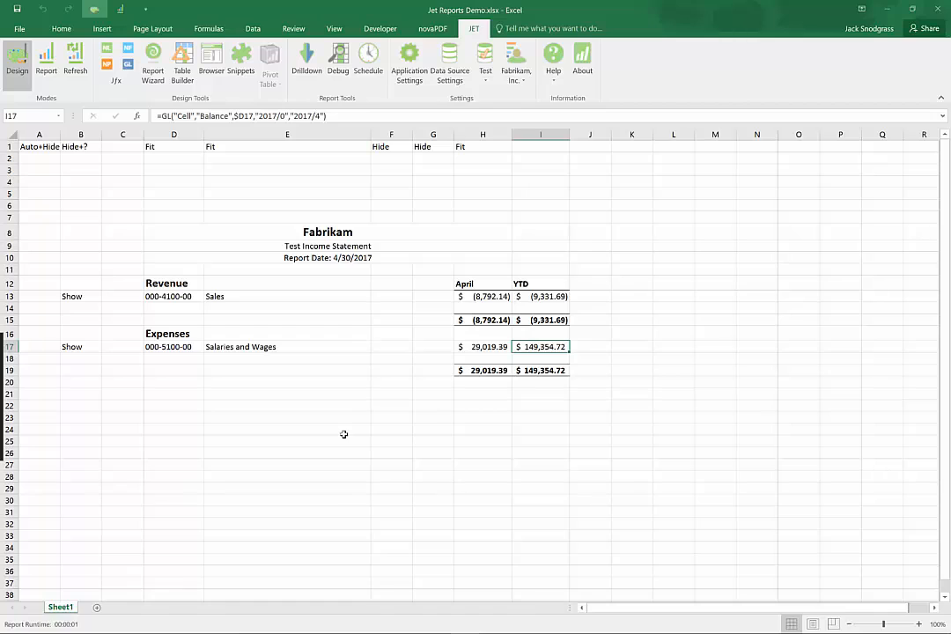
- Enter the Fit keyword in I1 for the YTD column
{"action": "left_click", "coordinate": [541, 147]}
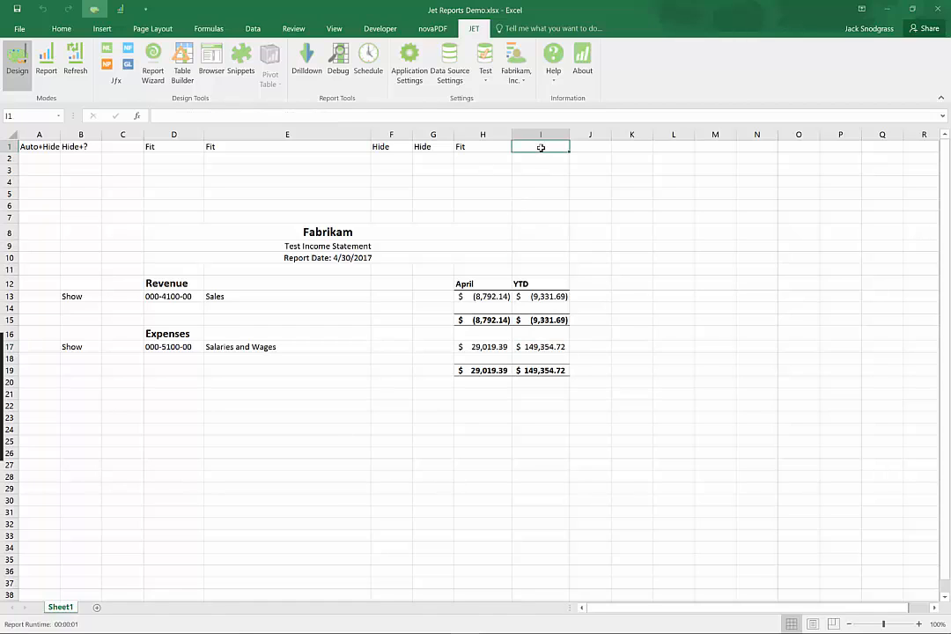
{"action": "type", "text": "Fit"}
{"action": "key", "text": "Return"}
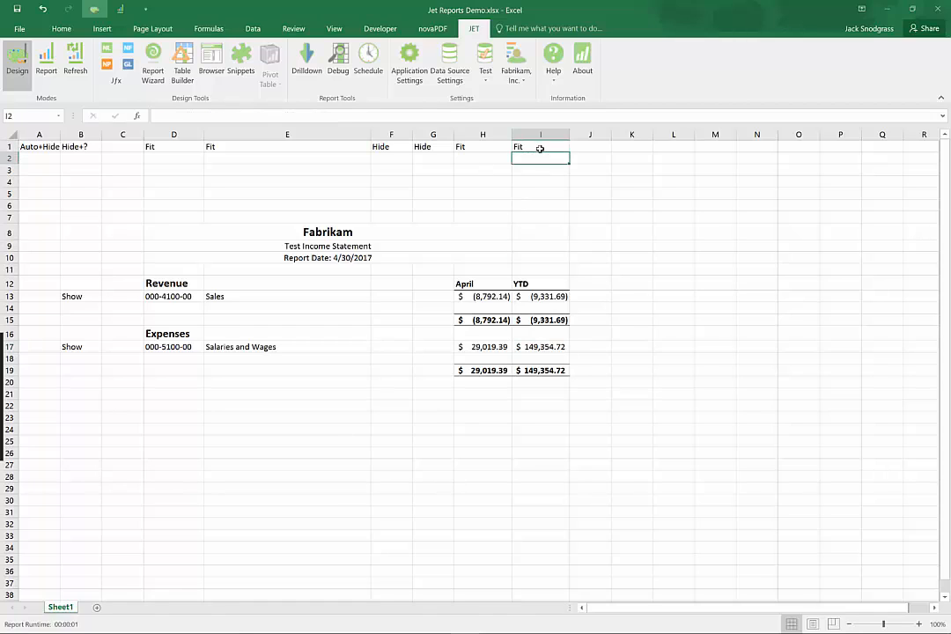
- Run the report to check the Expenses section, and return to design mode
{"action": "left_click", "coordinate": [132, 381]}
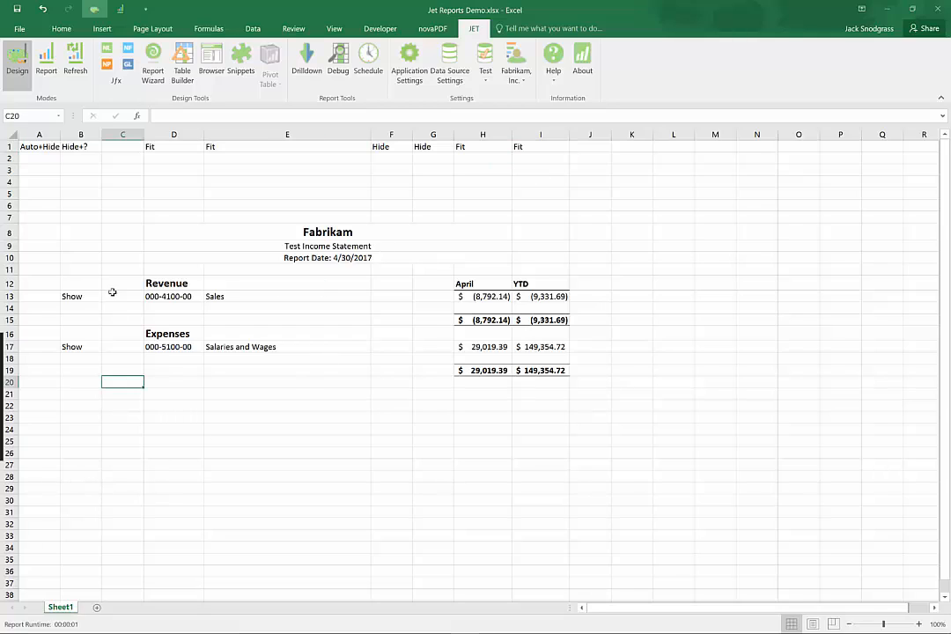
{"action": "left_click", "coordinate": [49, 75]}
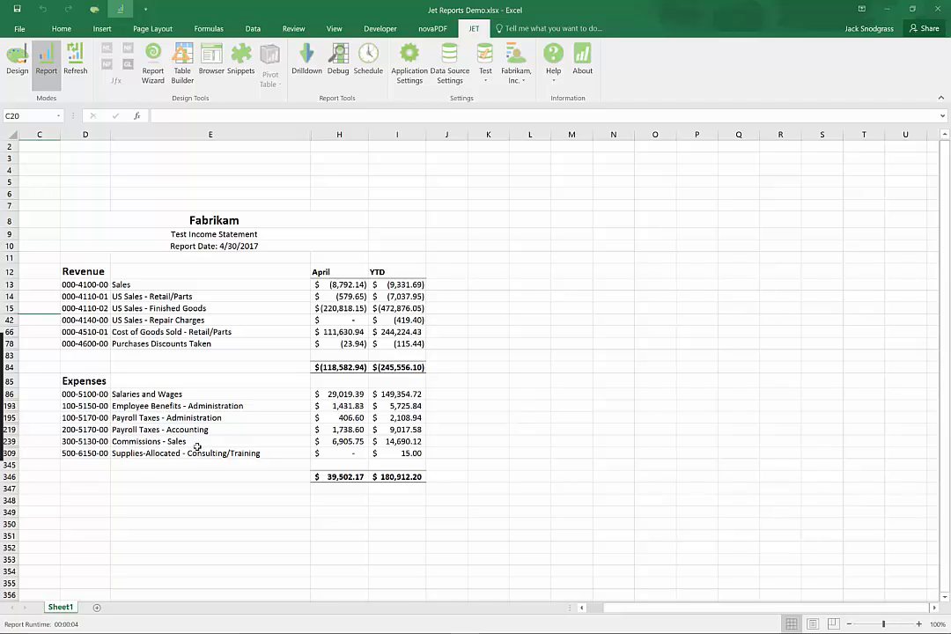
{"action": "left_click", "coordinate": [21, 68]}
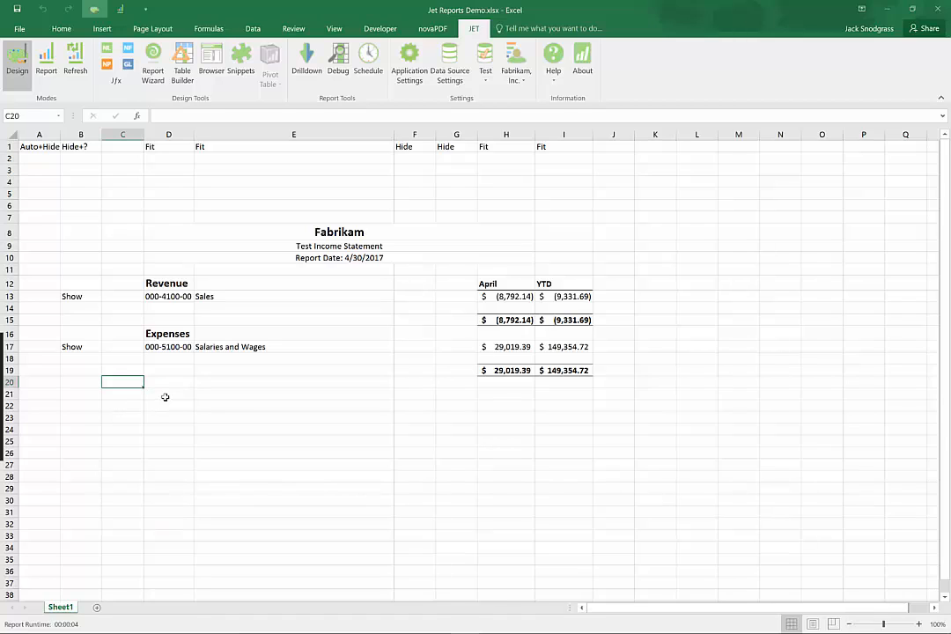
- Copy the Expenses heading to D21 and change the copy's text to Net Income
{"action": "left_click", "coordinate": [177, 333]}
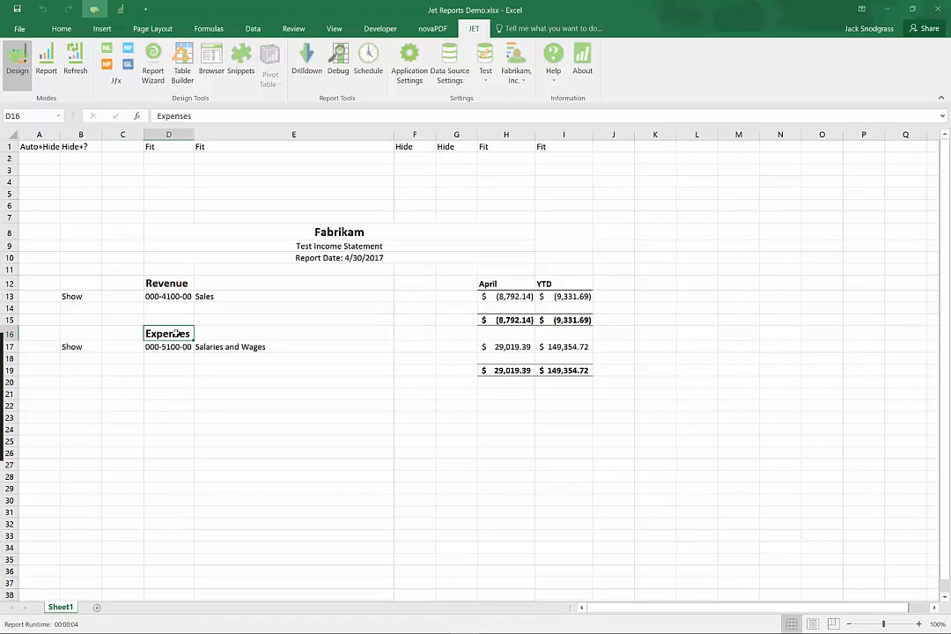
{"action": "key", "text": "ctrl+c"}
{"action": "left_click", "coordinate": [175, 394]}
{"action": "key", "text": "ctrl+v"}
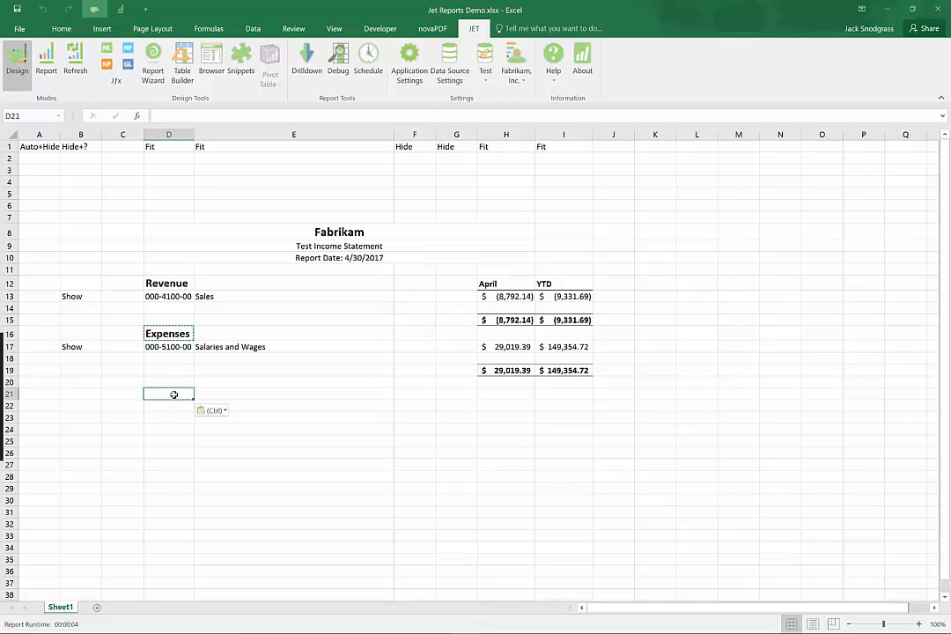
{"action": "double_click", "coordinate": [190, 117]}
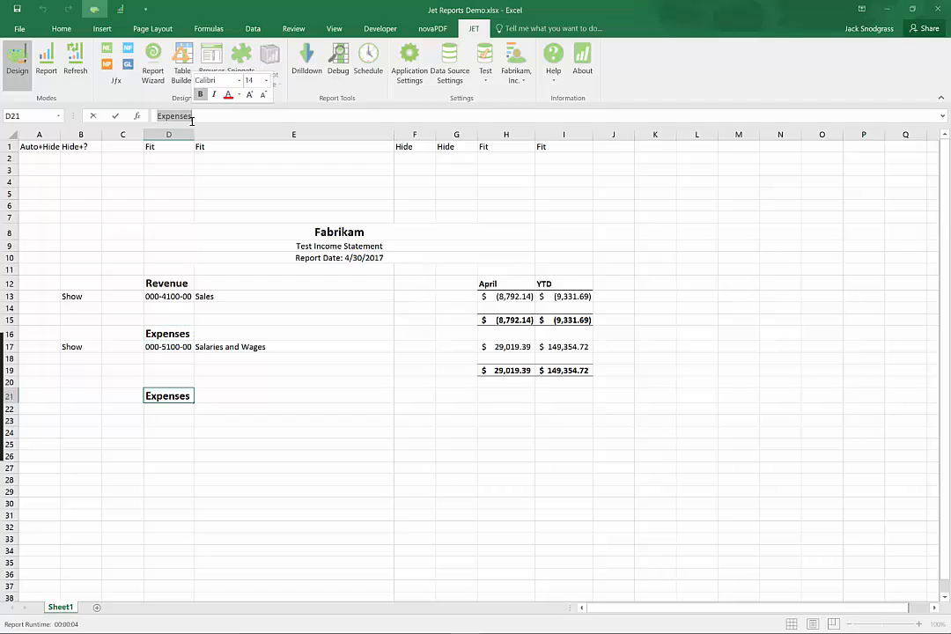
{"action": "type", "text": "Net Income"}
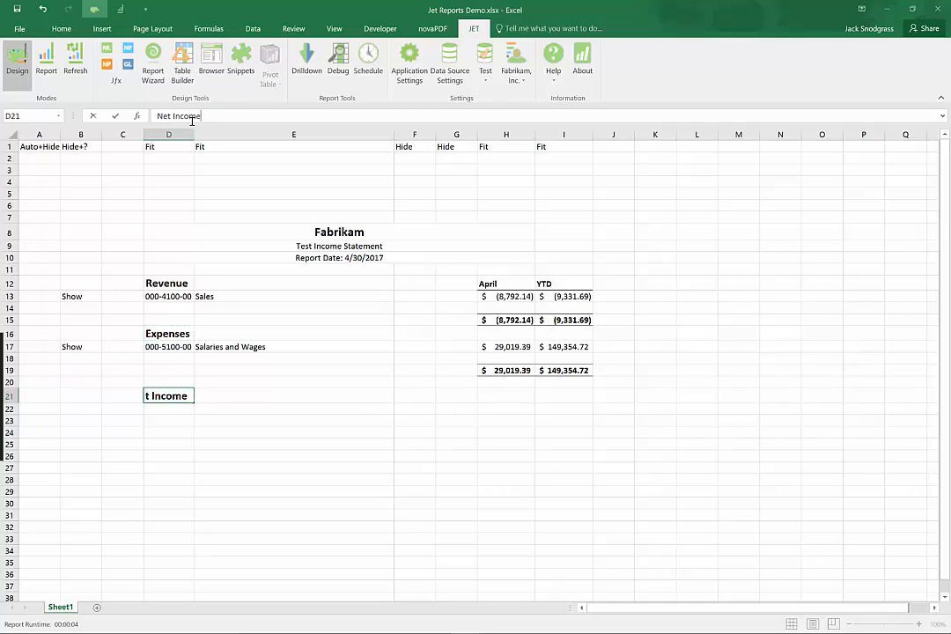
{"action": "key", "text": "Return"}
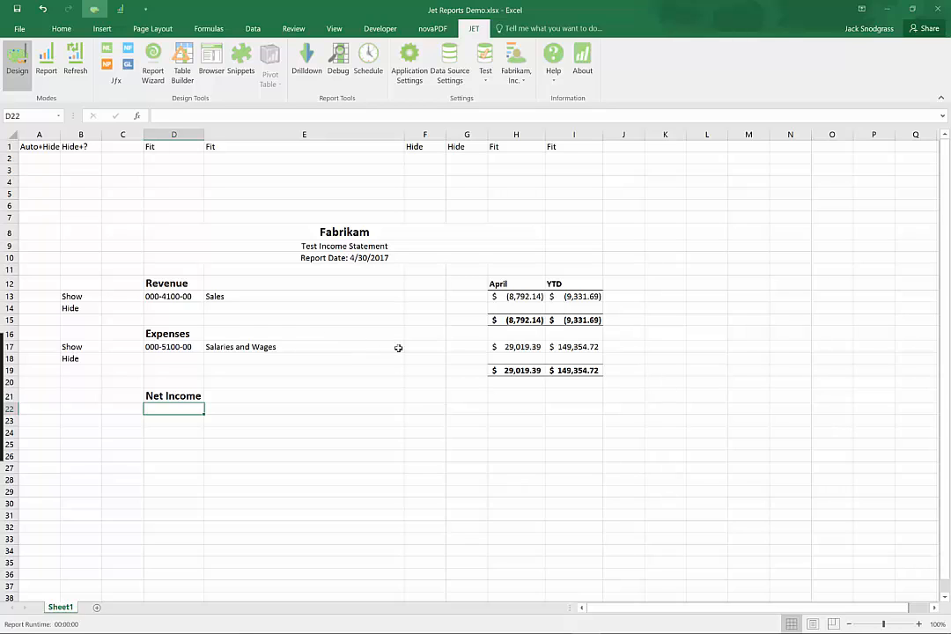
- Reverse the sign of the April and YTD revenue balances by adding a minus before GL in the H13 and I13 formulas
{"action": "left_click", "coordinate": [519, 297]}
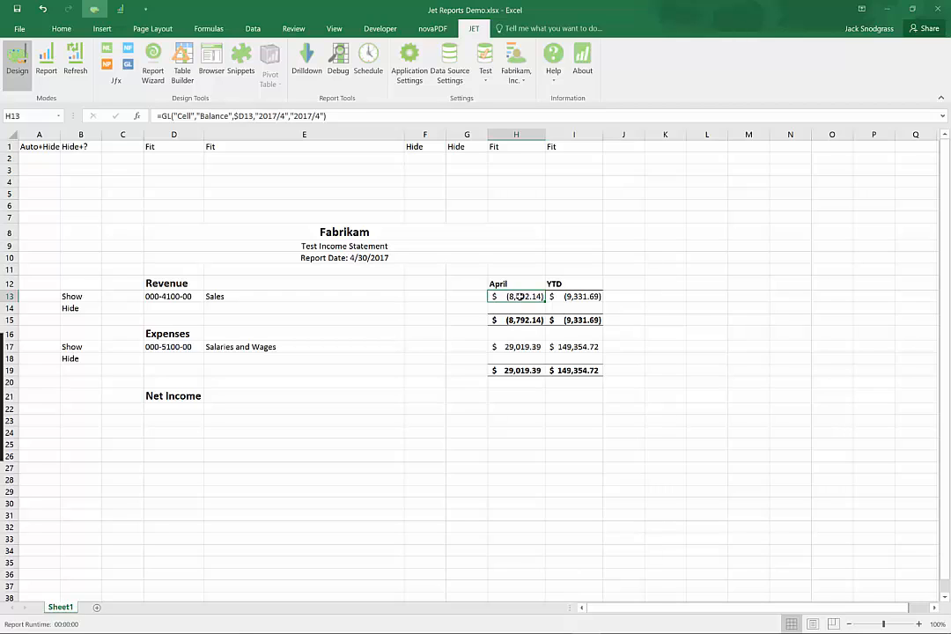
{"action": "left_click", "coordinate": [165, 115]}
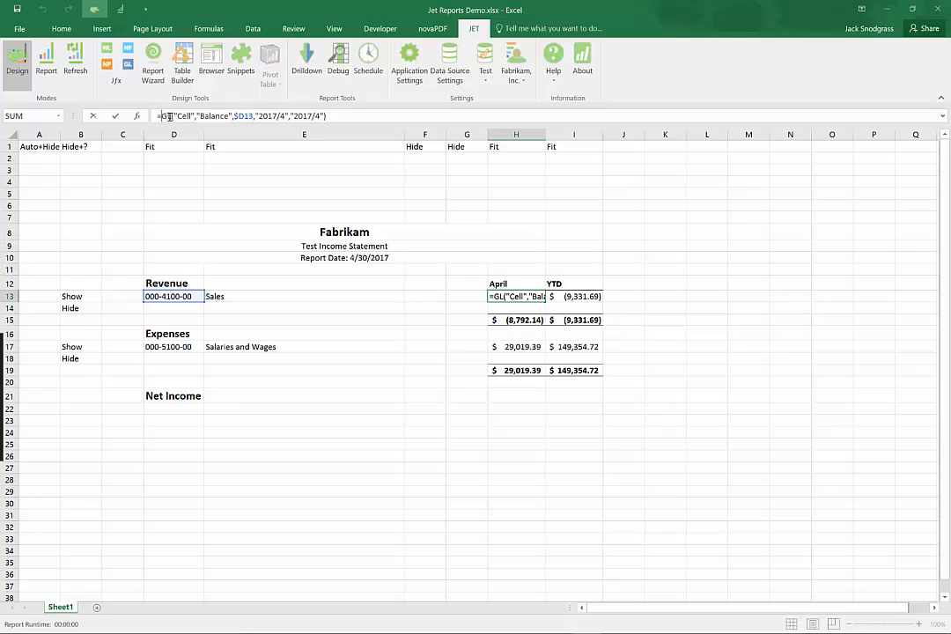
{"action": "type", "text": "-"}
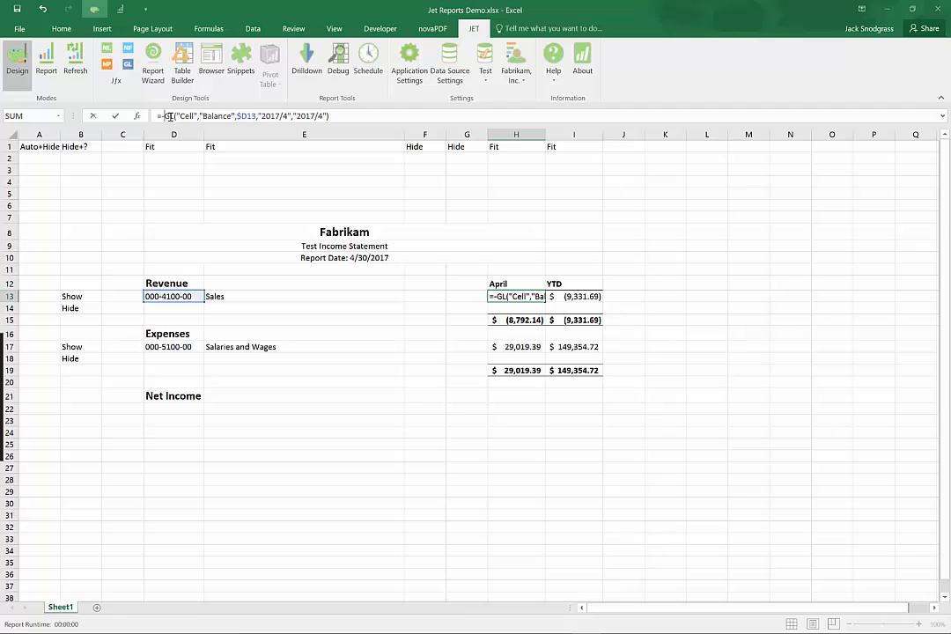
{"action": "key", "text": "Return"}
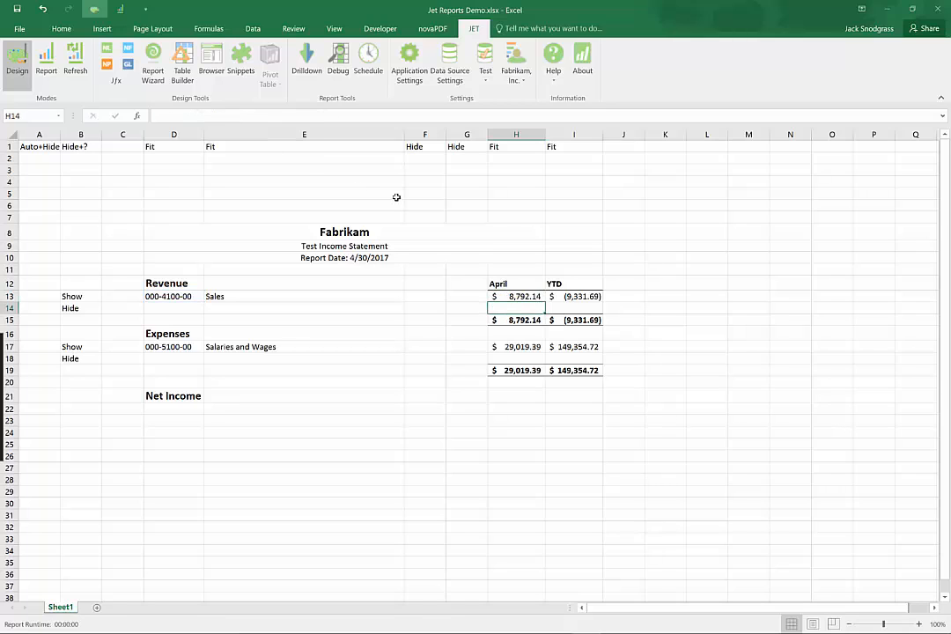
{"action": "left_click", "coordinate": [567, 297]}
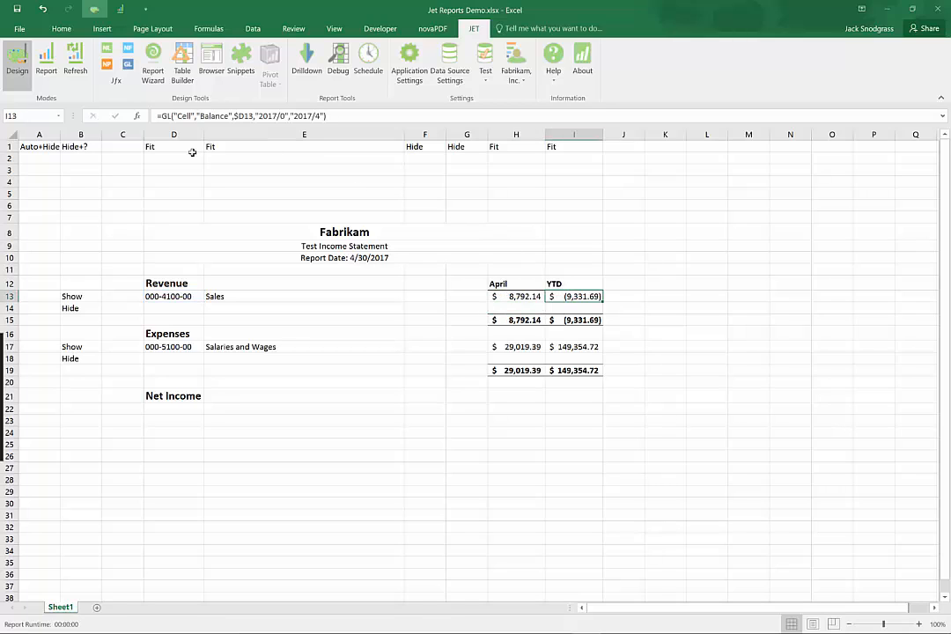
{"action": "left_click", "coordinate": [161, 115]}
{"action": "type", "text": "-"}
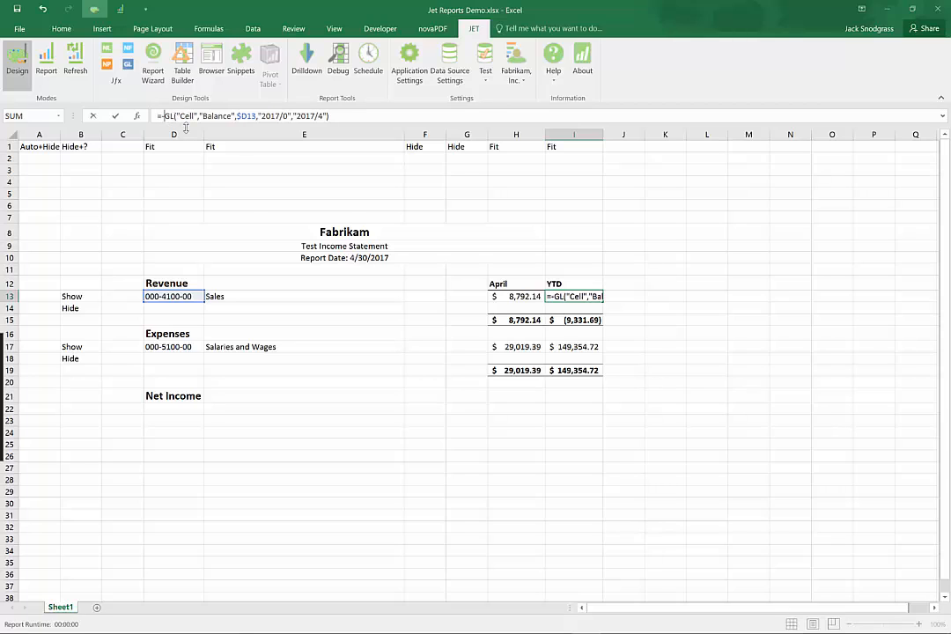
{"action": "key", "text": "Return"}
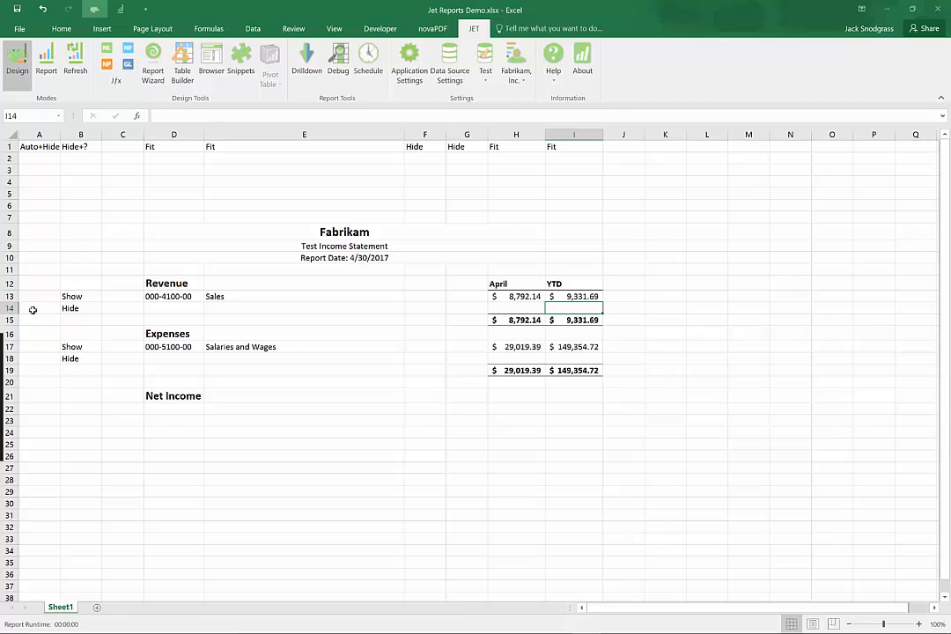
- Enter the labels Total Revenue in E15 and Total Expenses in E19
{"action": "left_click", "coordinate": [225, 321]}
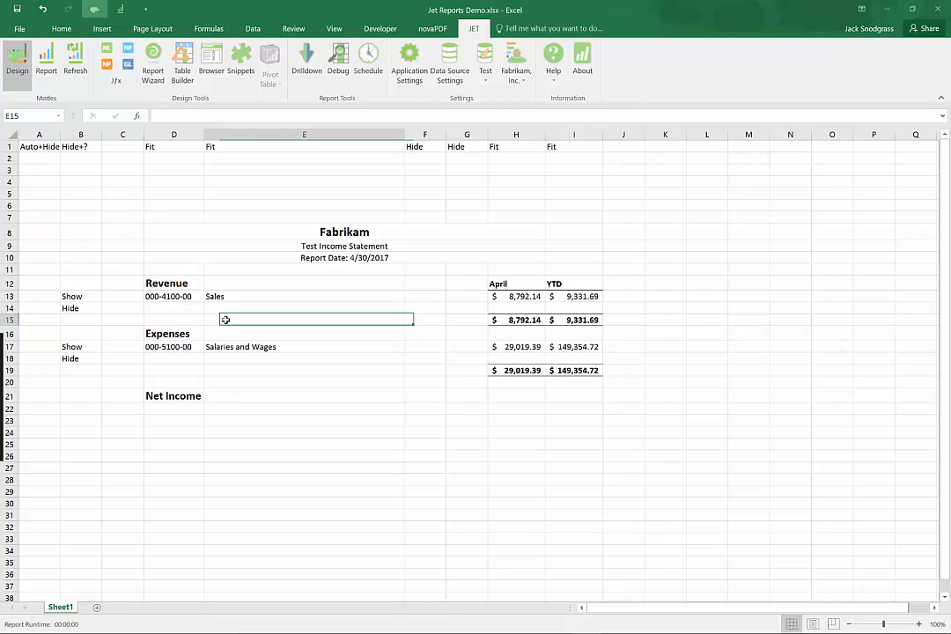
{"action": "type", "text": "Tota"}
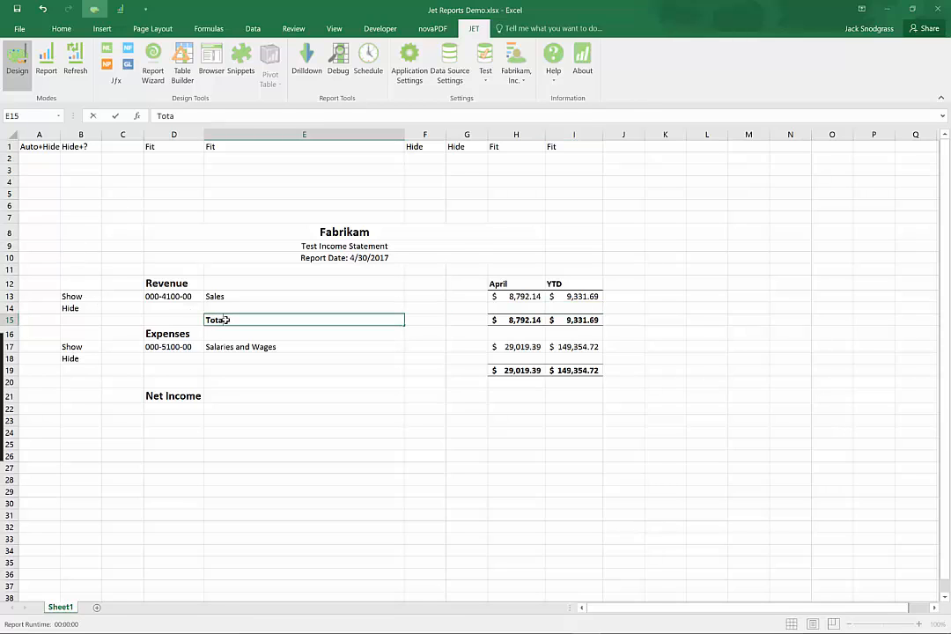
{"action": "type", "text": "l Revenue"}
{"action": "left_click", "coordinate": [243, 372]}
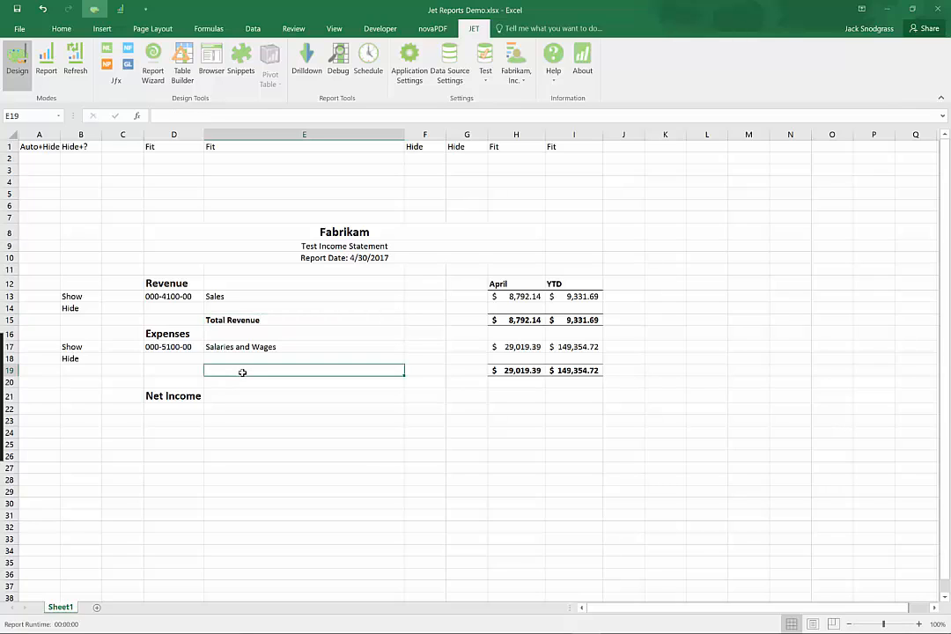
{"action": "type", "text": "Total Exp"}
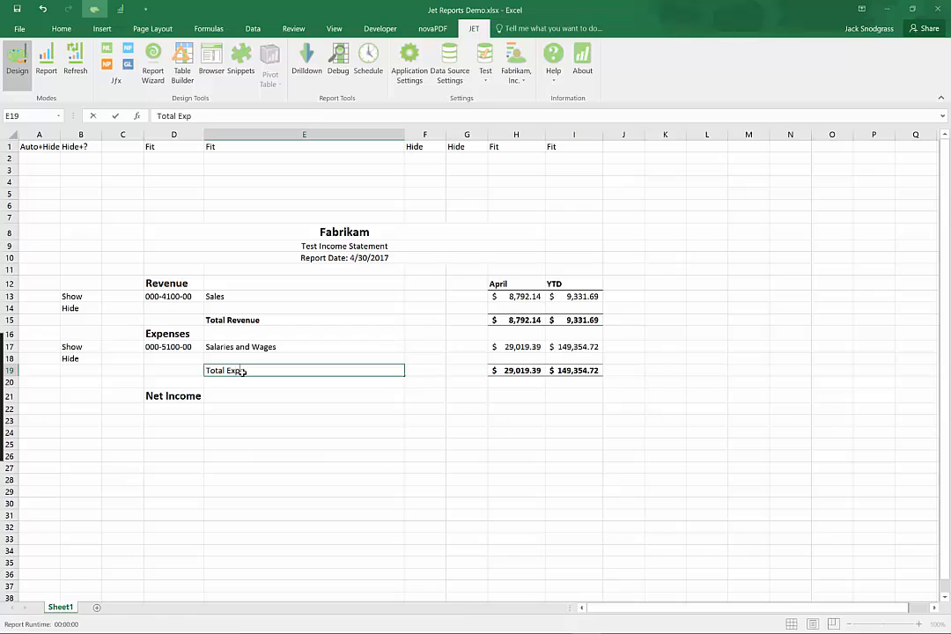
{"action": "type", "text": "enses"}
{"action": "left_click", "coordinate": [275, 384]}
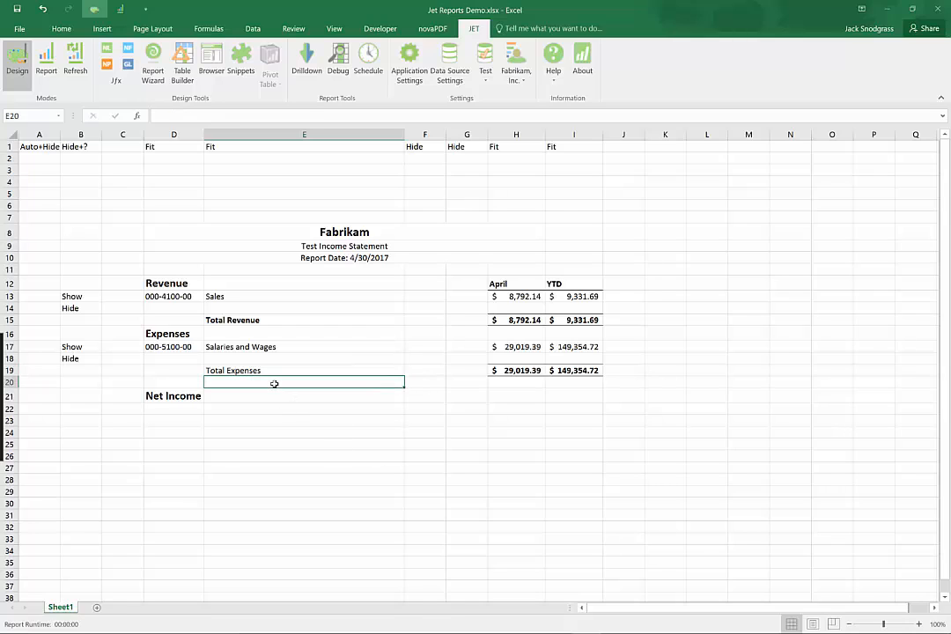
- Enlarge the Total Revenue and Total Expenses labels to 14 pt and make Total Expenses bold
{"action": "left_click", "coordinate": [61, 28]}
{"action": "left_click", "coordinate": [278, 319]}
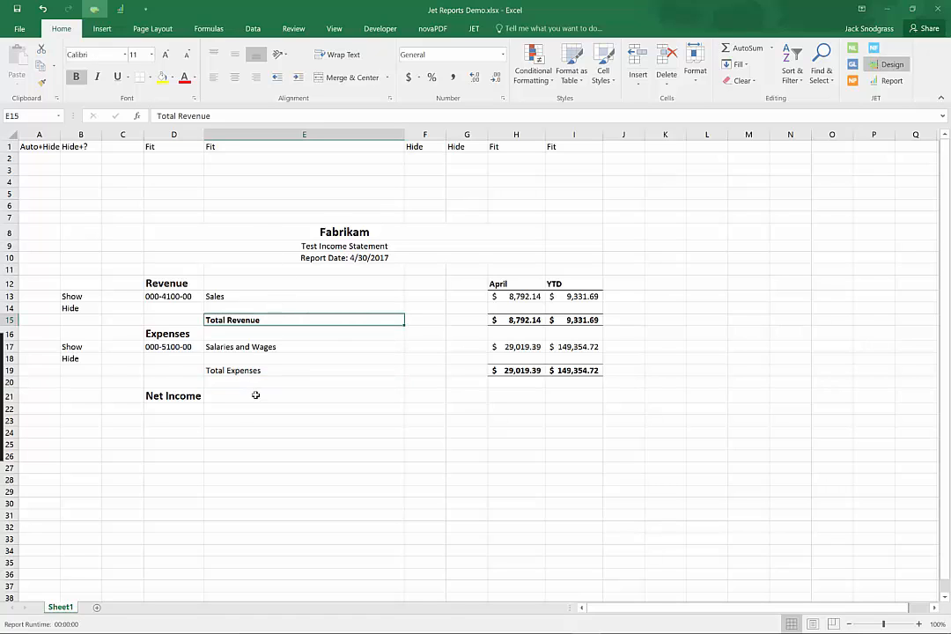
{"action": "left_click", "coordinate": [261, 372], "text": "ctrl"}
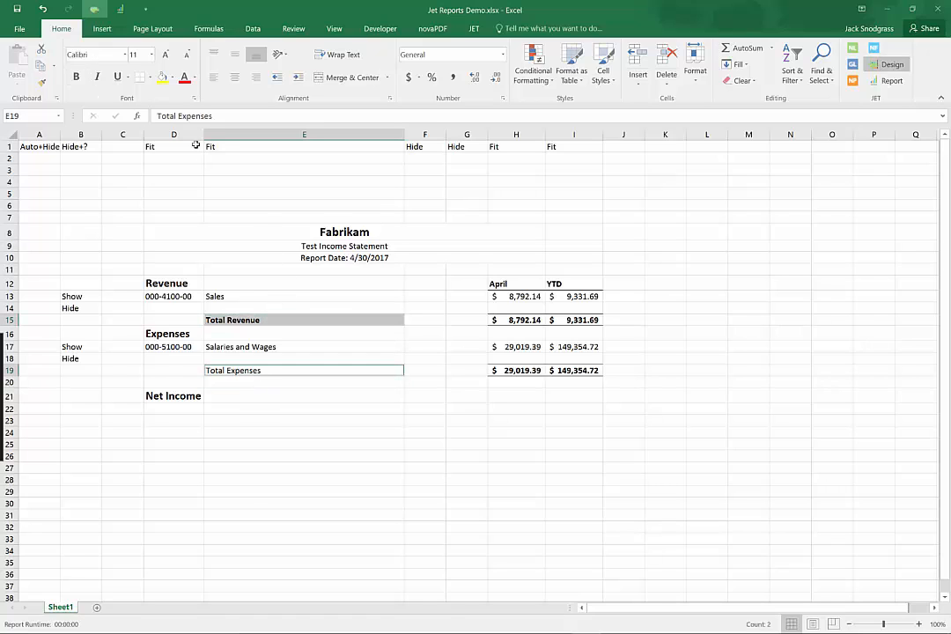
{"action": "left_click", "coordinate": [167, 55]}
{"action": "left_click", "coordinate": [167, 55]}
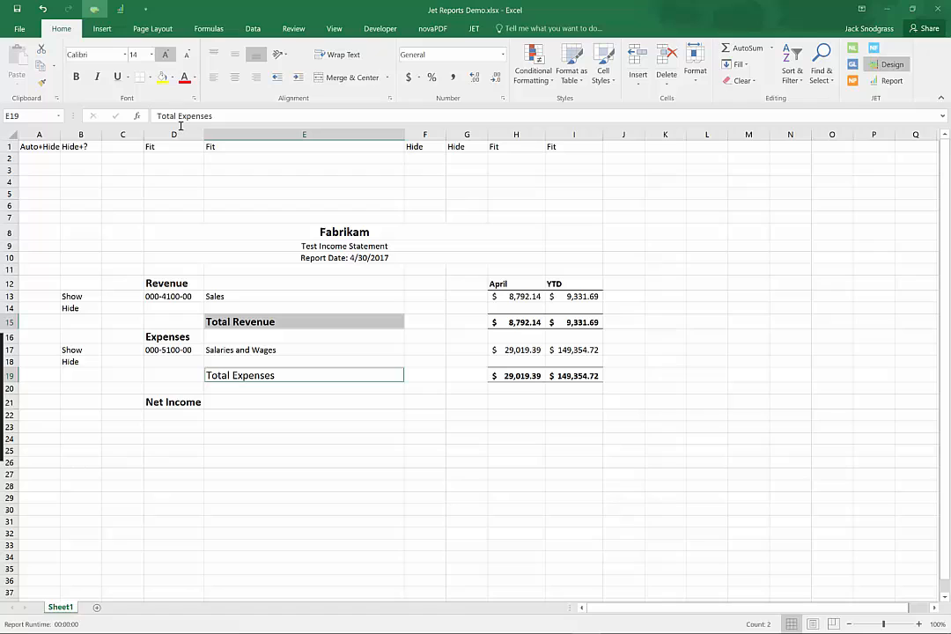
{"action": "left_click", "coordinate": [250, 374]}
{"action": "left_click", "coordinate": [77, 79]}
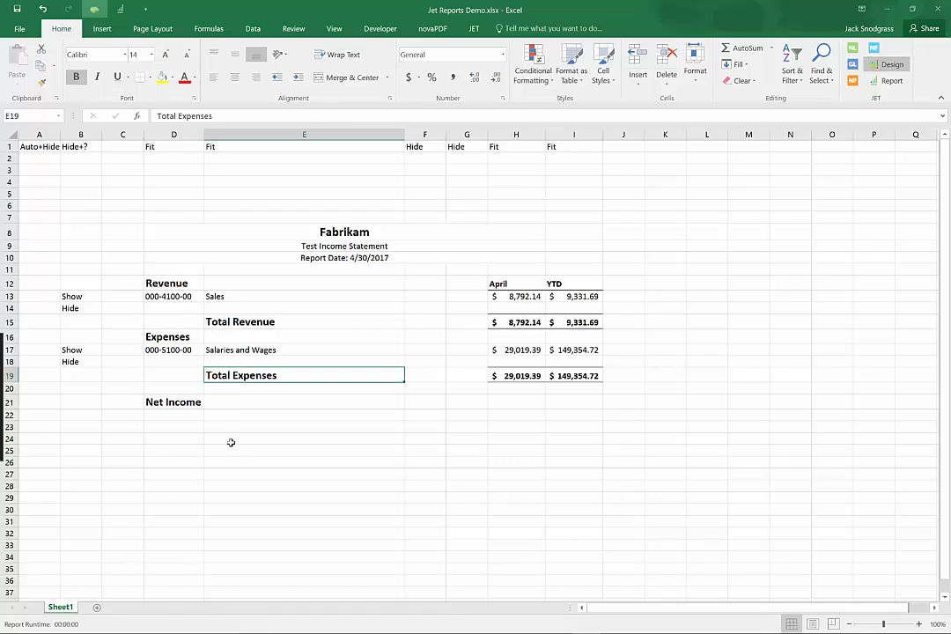
- Insert a blank row above the Expenses heading
{"action": "left_click", "coordinate": [9, 337]}
{"action": "right_click", "coordinate": [8, 337]}
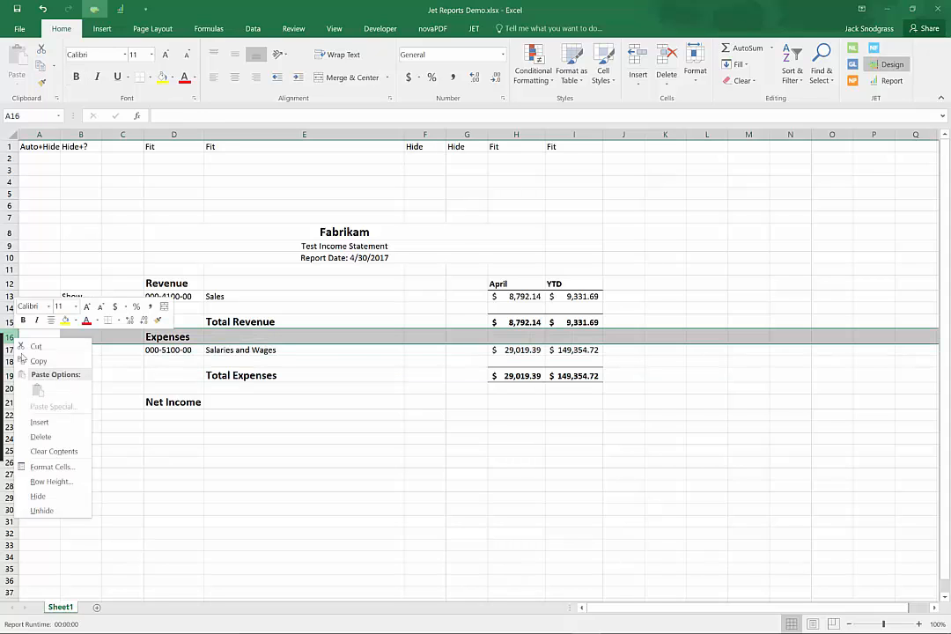
{"action": "left_click", "coordinate": [69, 424]}
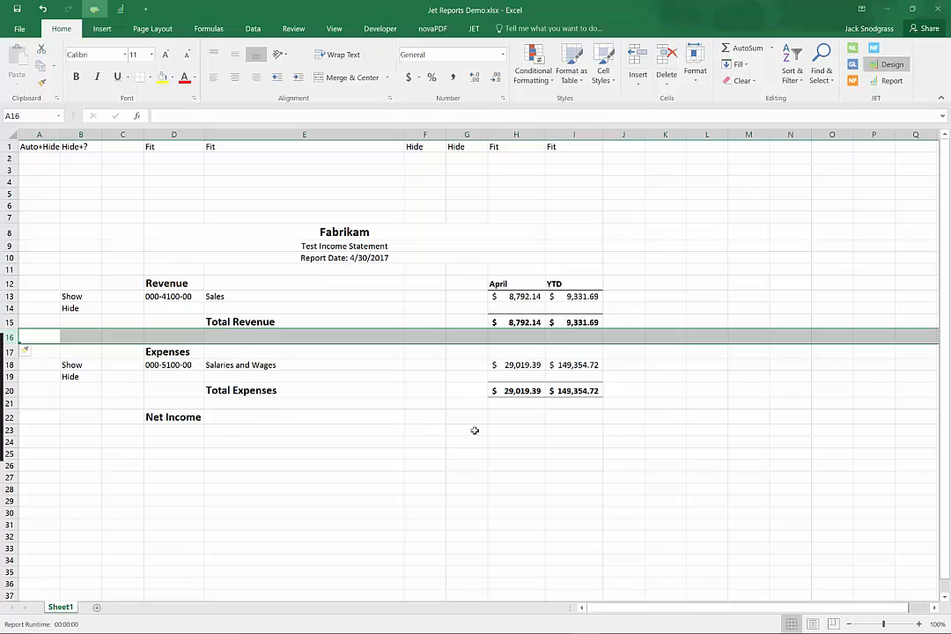
- Calculate April Net Income in H22 with =H15-H20 and fill the formula across to the YTD column
{"action": "left_click", "coordinate": [511, 415]}
{"action": "type", "text": "="}
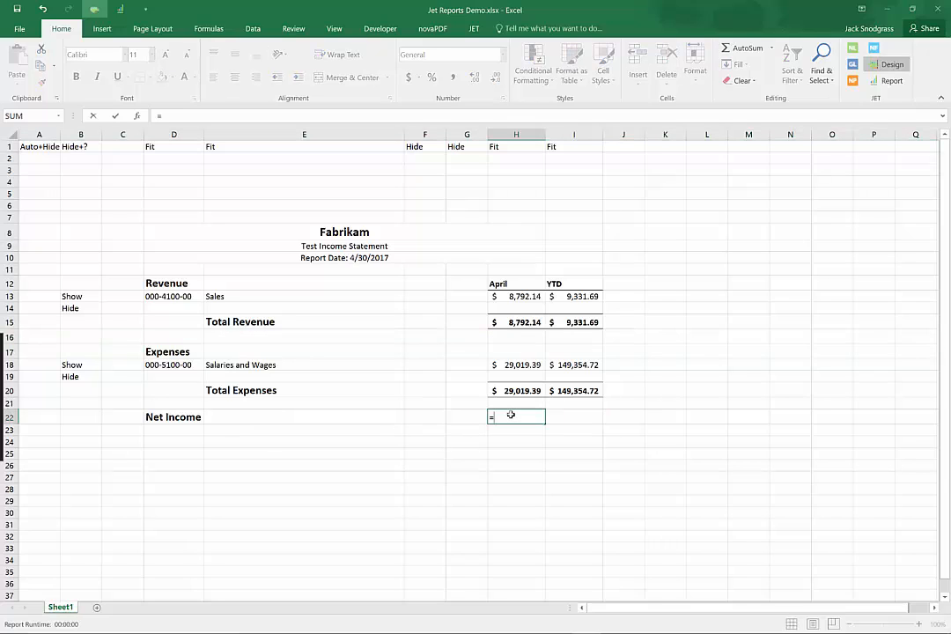
{"action": "left_click", "coordinate": [520, 322]}
{"action": "type", "text": "-"}
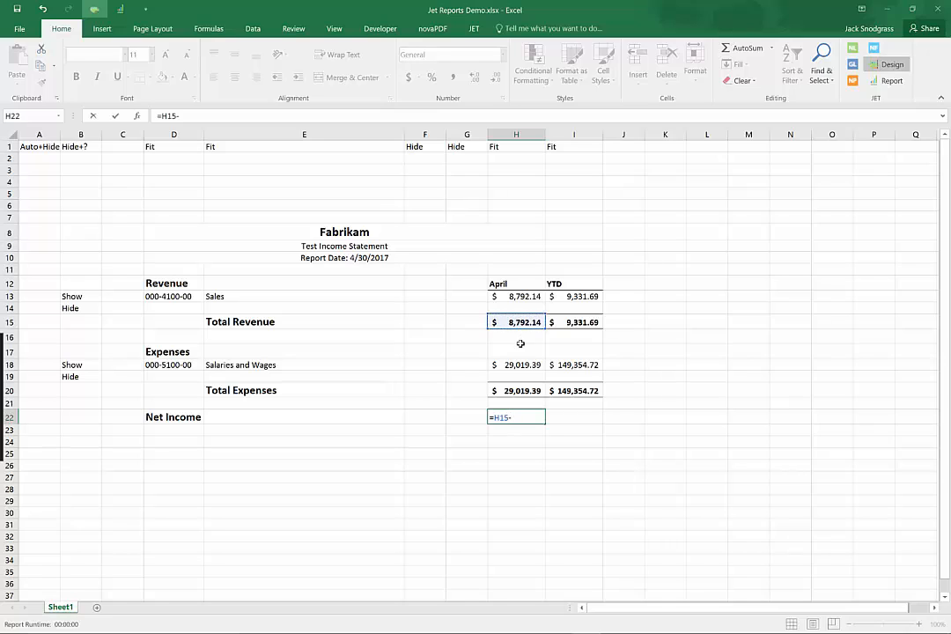
{"action": "left_click", "coordinate": [520, 390]}
{"action": "key", "text": "Return"}
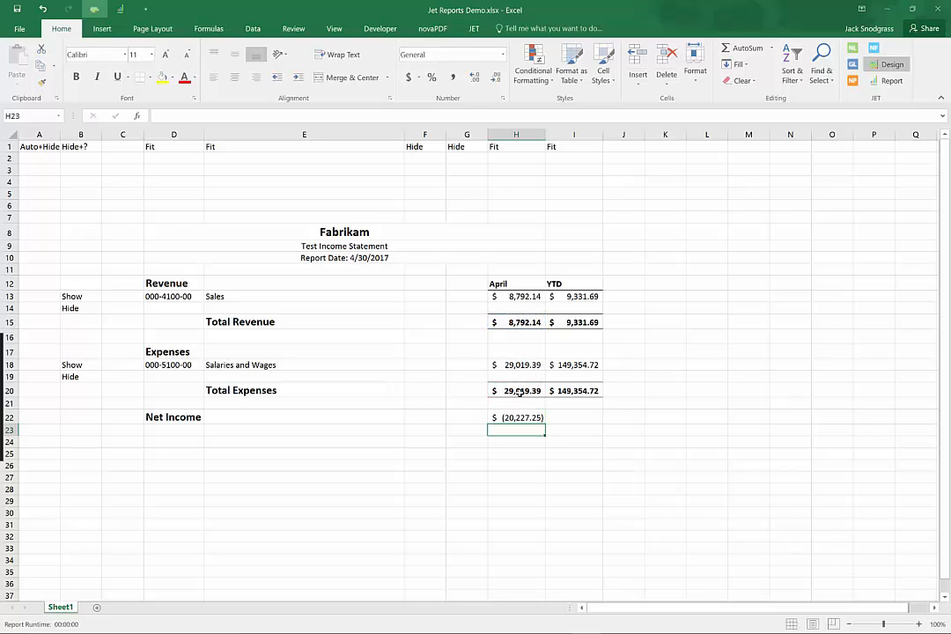
{"action": "left_click", "coordinate": [524, 417]}
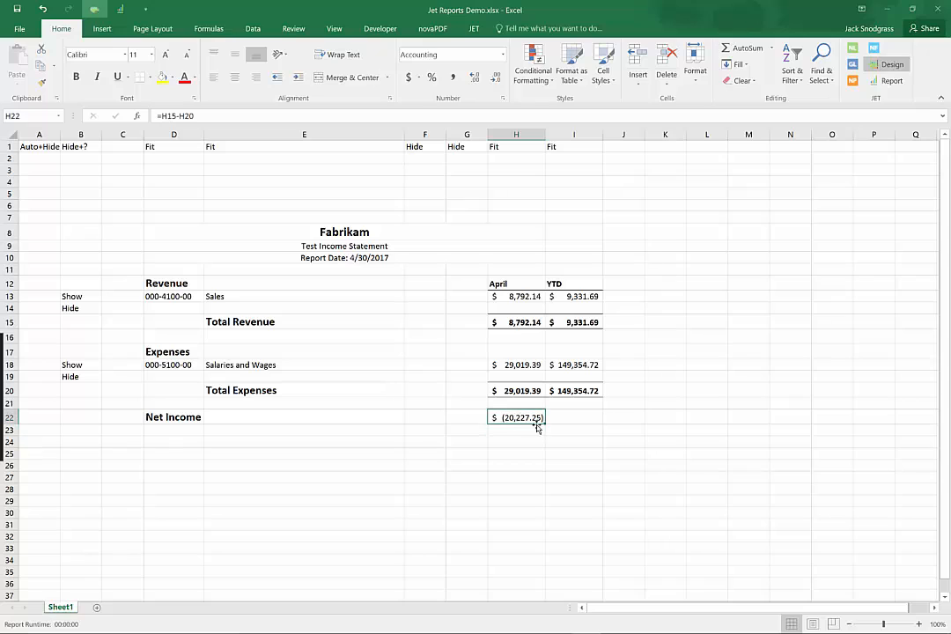
{"action": "left_click_drag", "start_coordinate": [547, 424], "coordinate": [578, 423]}
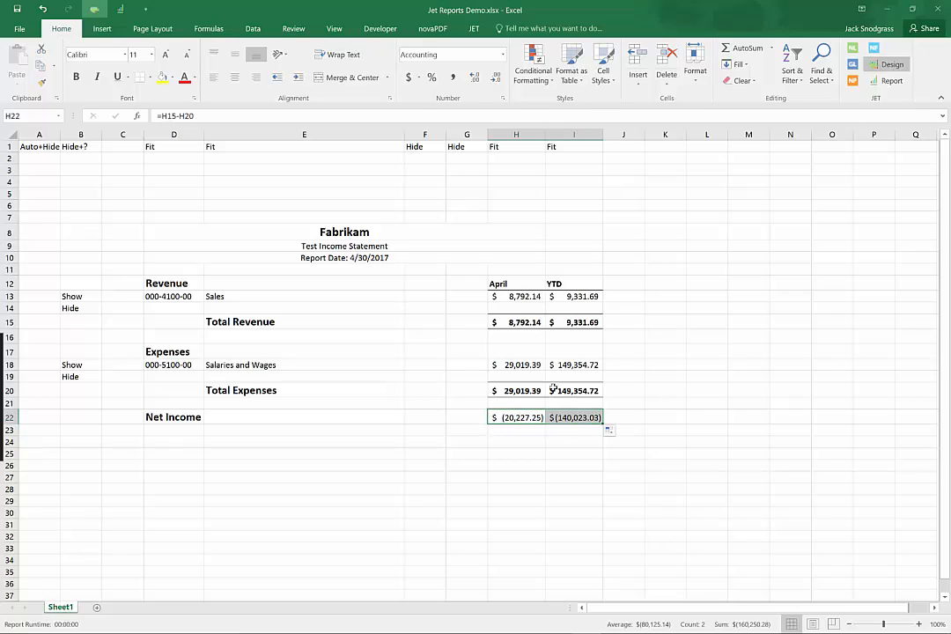
- Give the April and YTD Net Income amounts a bottom double border and bold text
{"action": "left_click", "coordinate": [149, 78]}
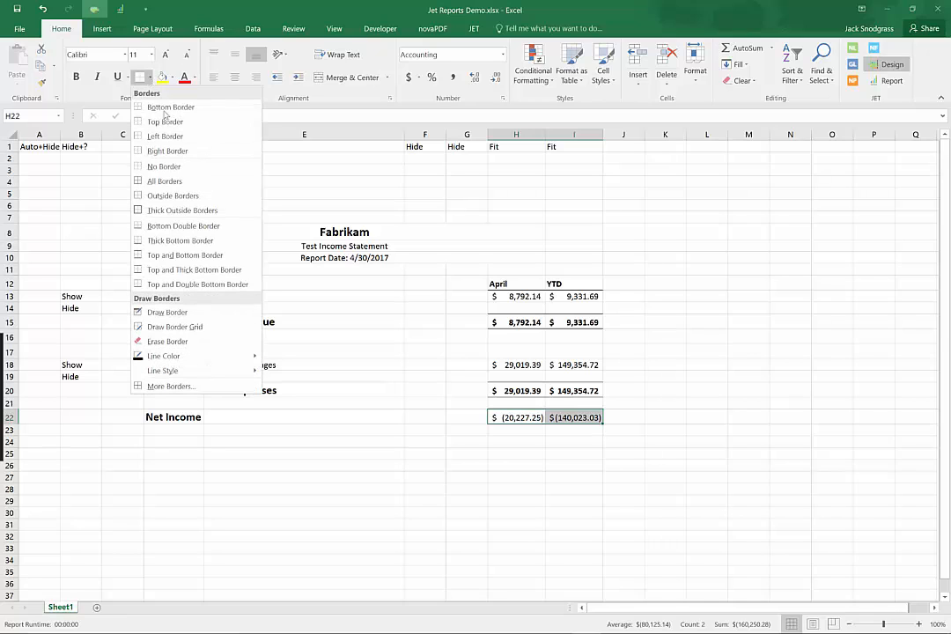
{"action": "left_click", "coordinate": [214, 228]}
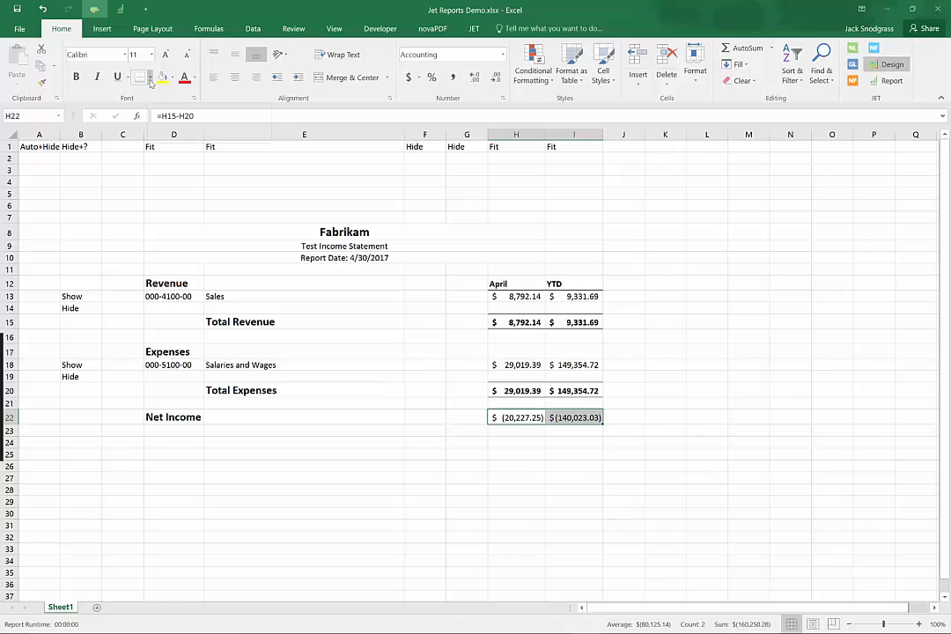
{"action": "left_click", "coordinate": [97, 77]}
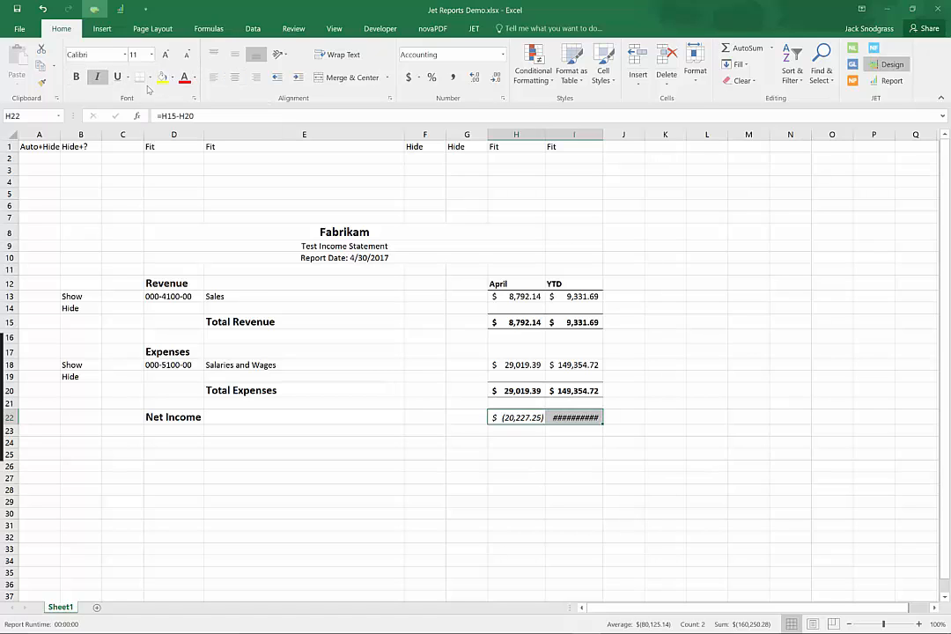
{"action": "left_click", "coordinate": [97, 77]}
{"action": "left_click", "coordinate": [75, 77]}
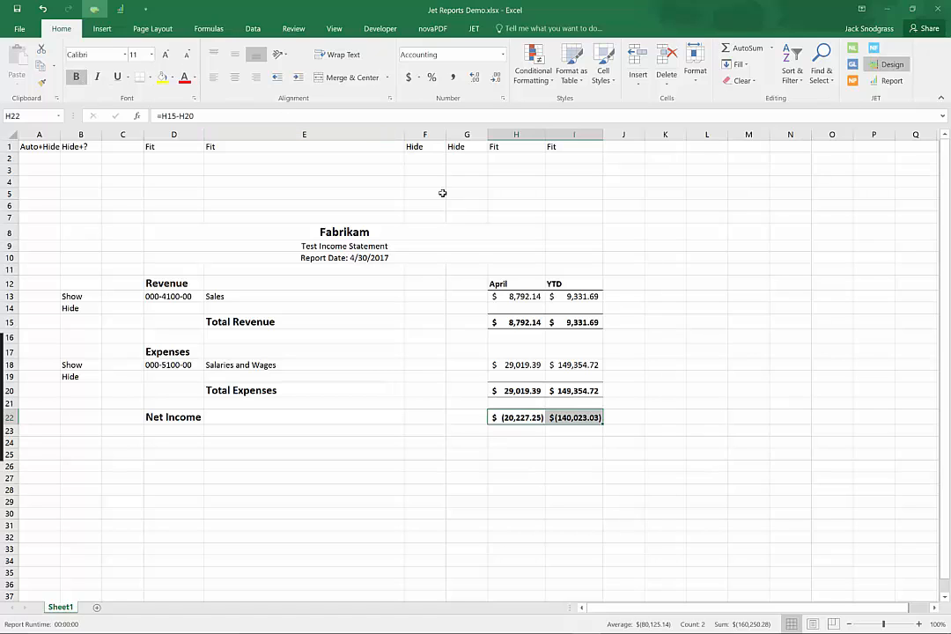
- Run the finished report using cached data and hide the sheet's gridlines
{"action": "left_click", "coordinate": [474, 28]}
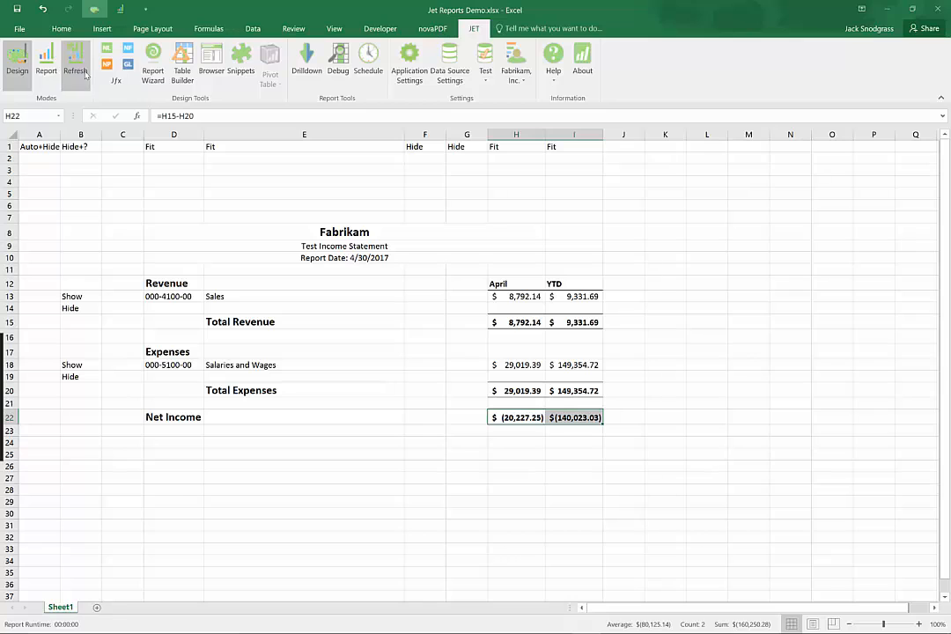
{"action": "left_click", "coordinate": [48, 66]}
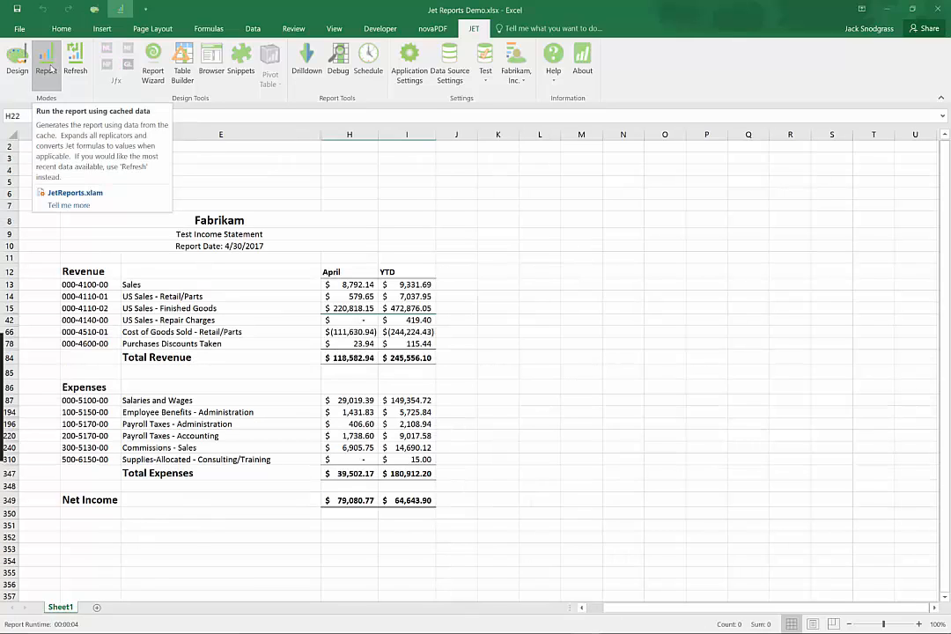
{"action": "left_click", "coordinate": [323, 29]}
{"action": "left_click", "coordinate": [145, 78]}
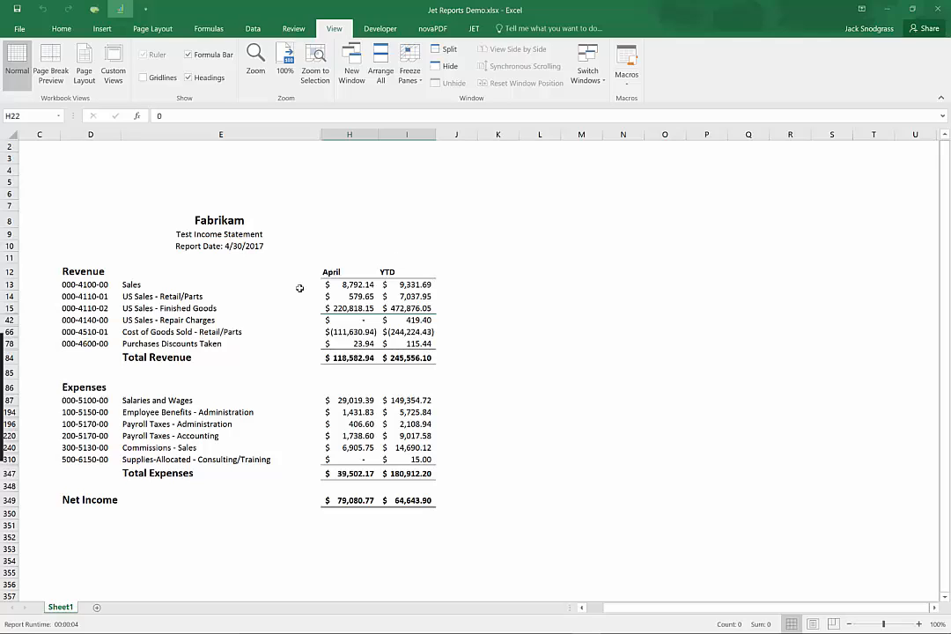
{"action": "left_click_drag", "start_coordinate": [92, 271], "coordinate": [392, 357]}
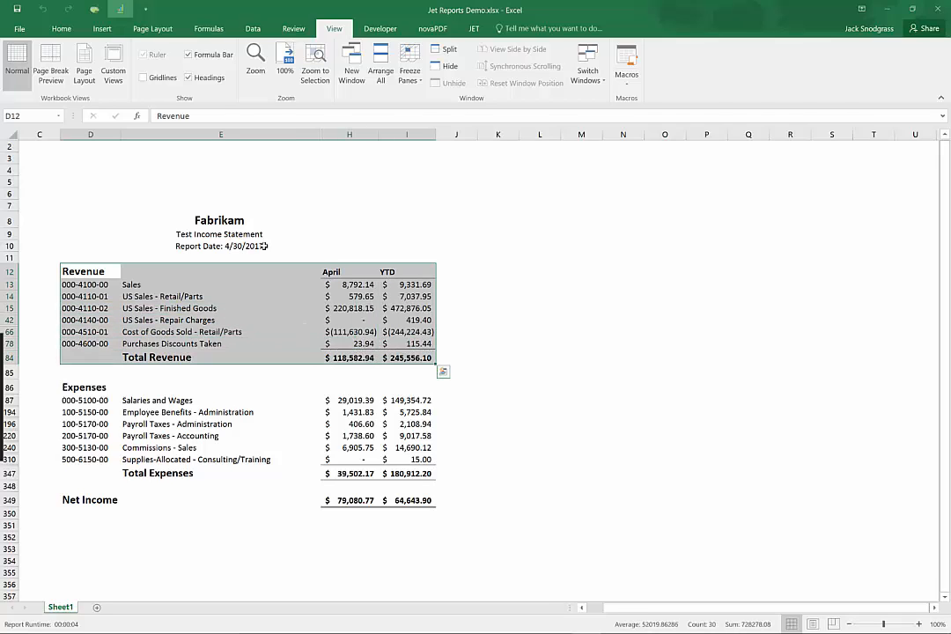
{"action": "left_click", "coordinate": [93, 245]}
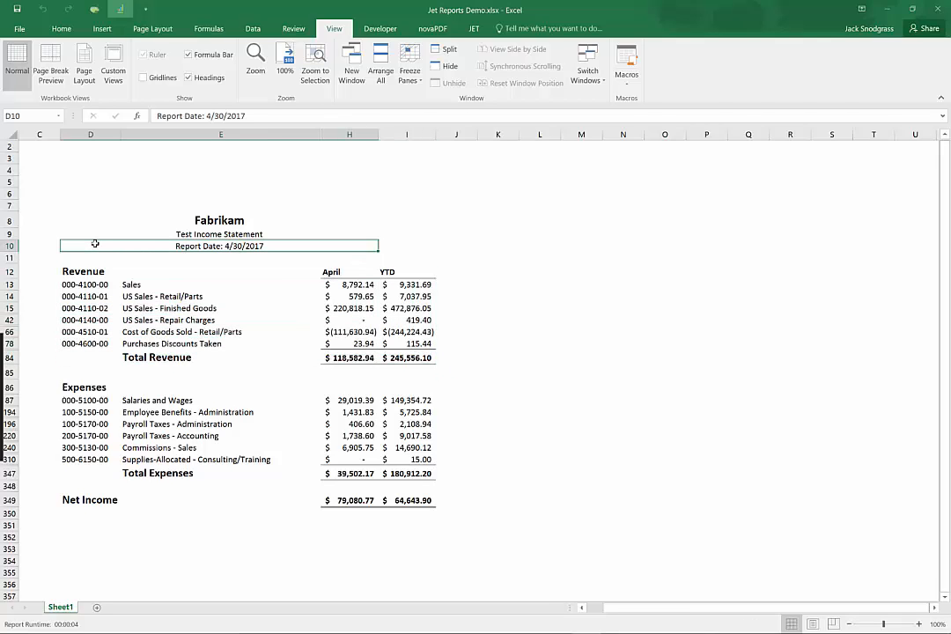
{"action": "left_click", "coordinate": [88, 175]}
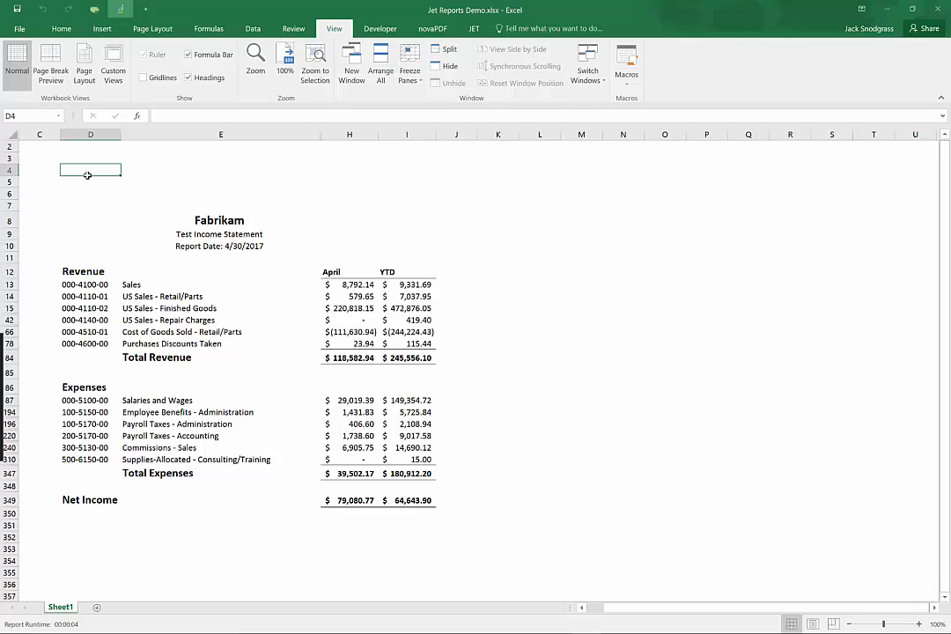